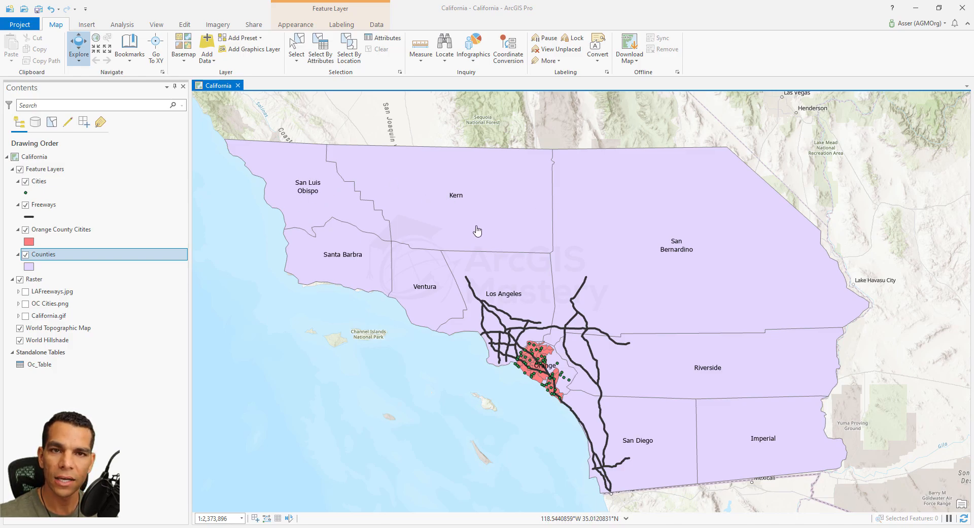
- Open the label class settings and labeling tools of the Counties layer, comparing them with those of the Orange County Citites layer
mouse_move(478, 231)
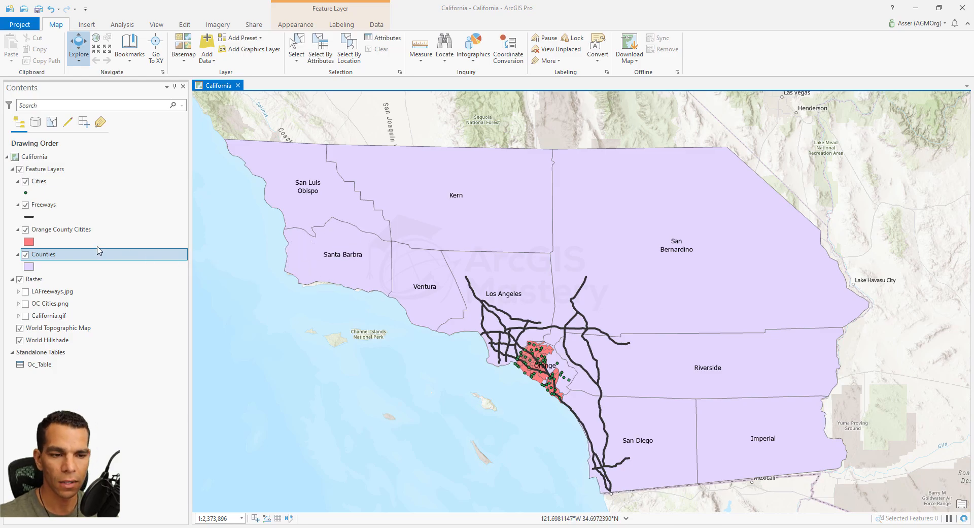
right_click(62, 255)
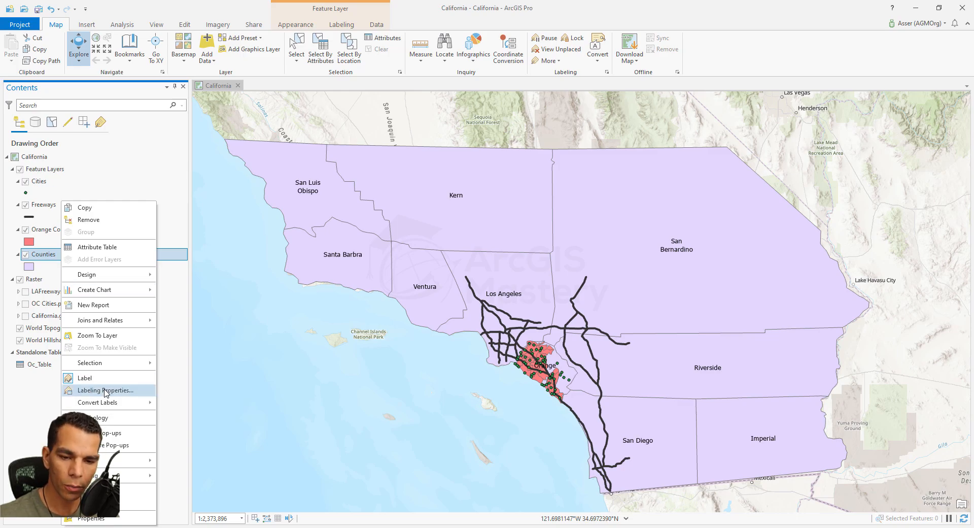
left_click(121, 393)
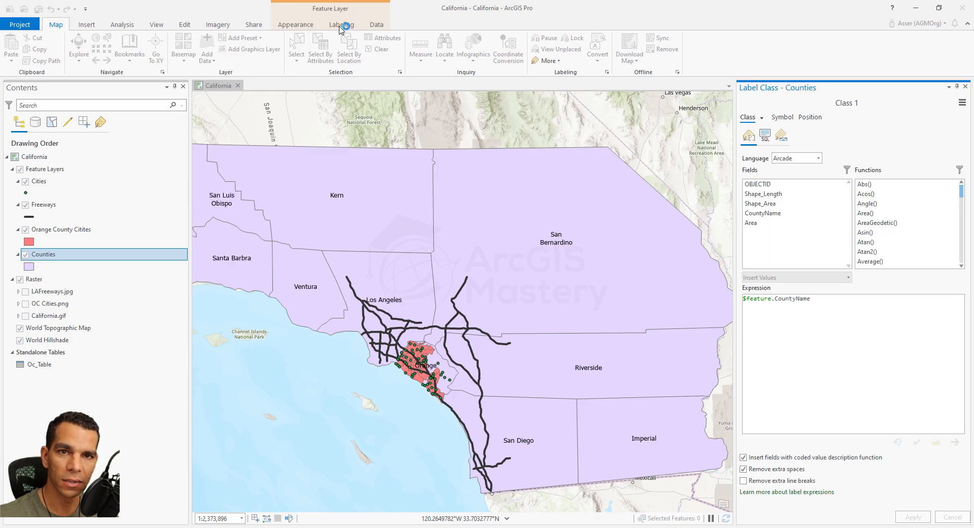
left_click(345, 26)
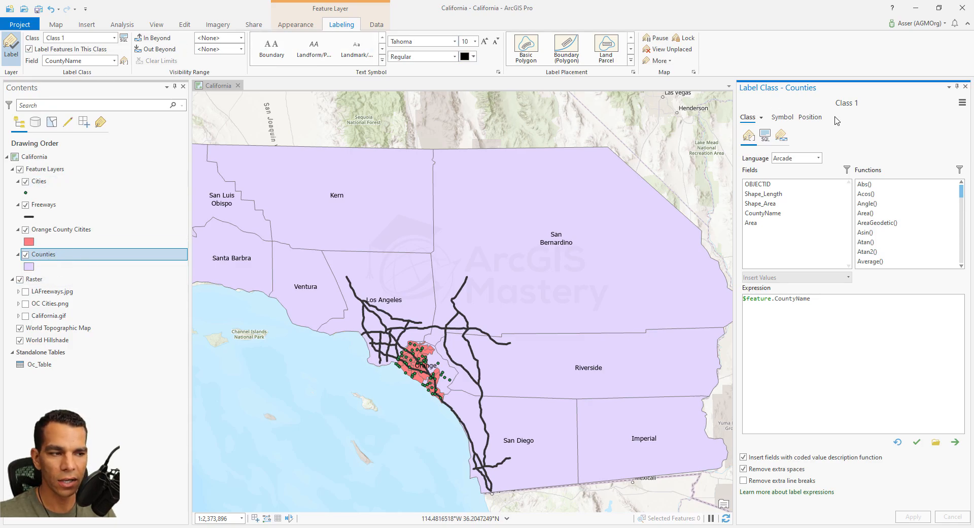
left_click(62, 233)
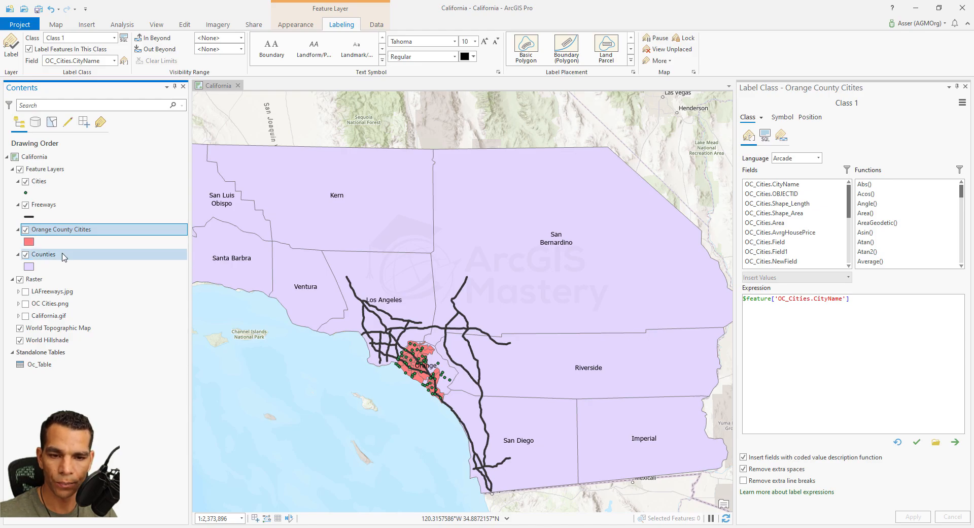
left_click(44, 258)
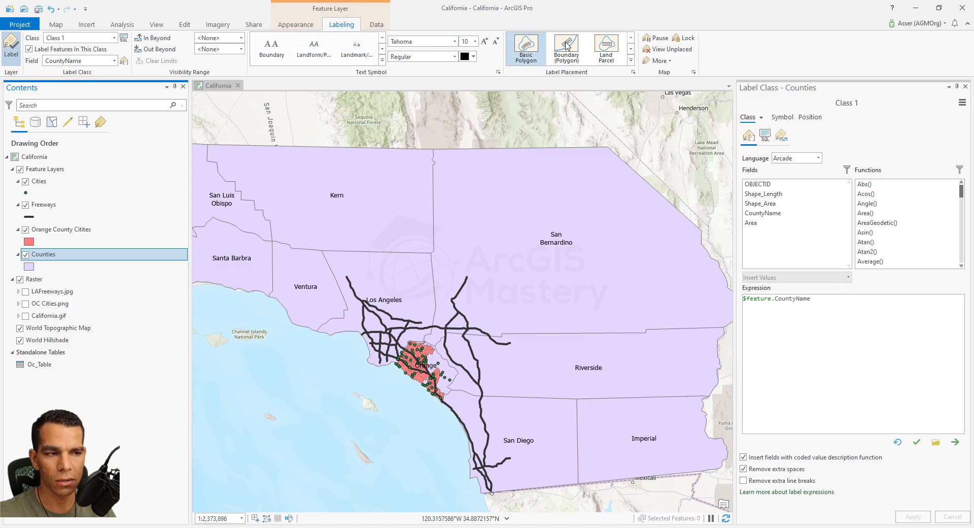
- Turn the county name labels of the Counties layer off and on again
left_click(14, 57)
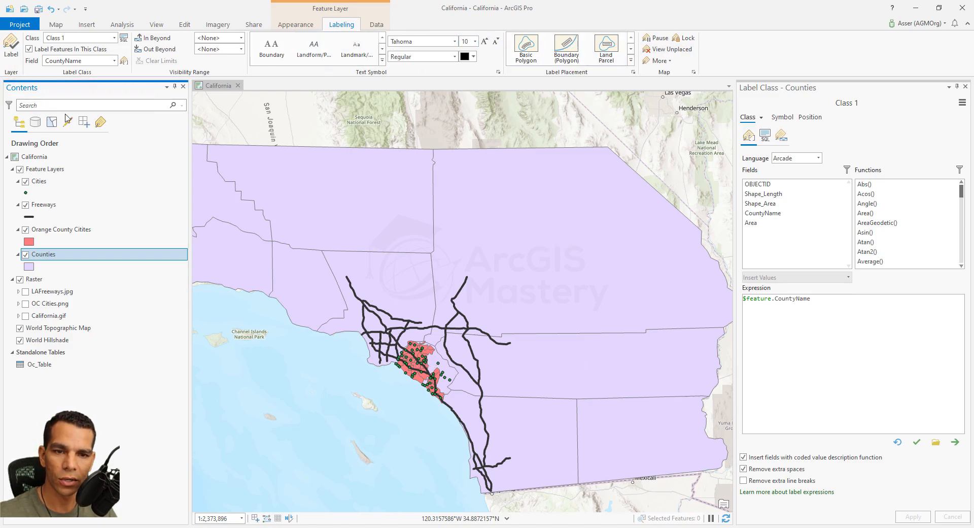
left_click(11, 48)
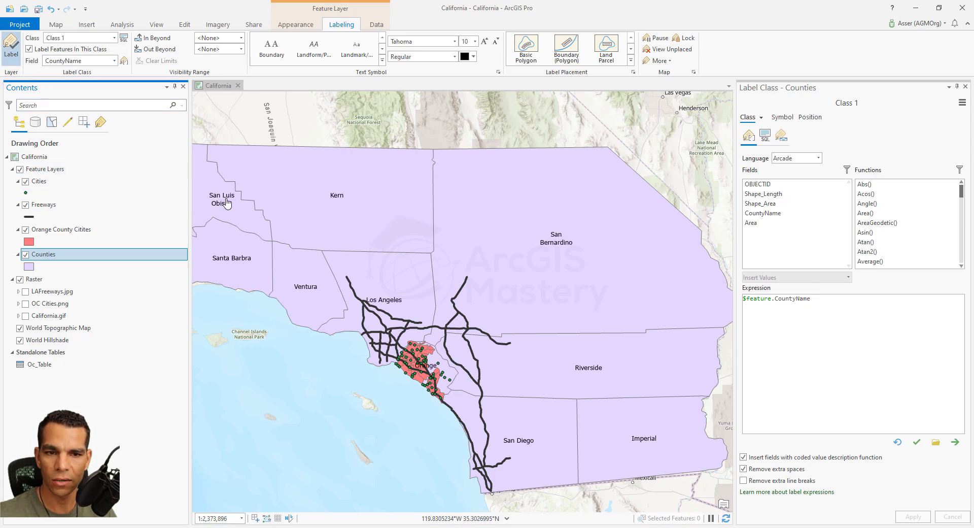
- List the map contents by labeling and toggle labeling for the Counties layer off and back on
left_click(114, 38)
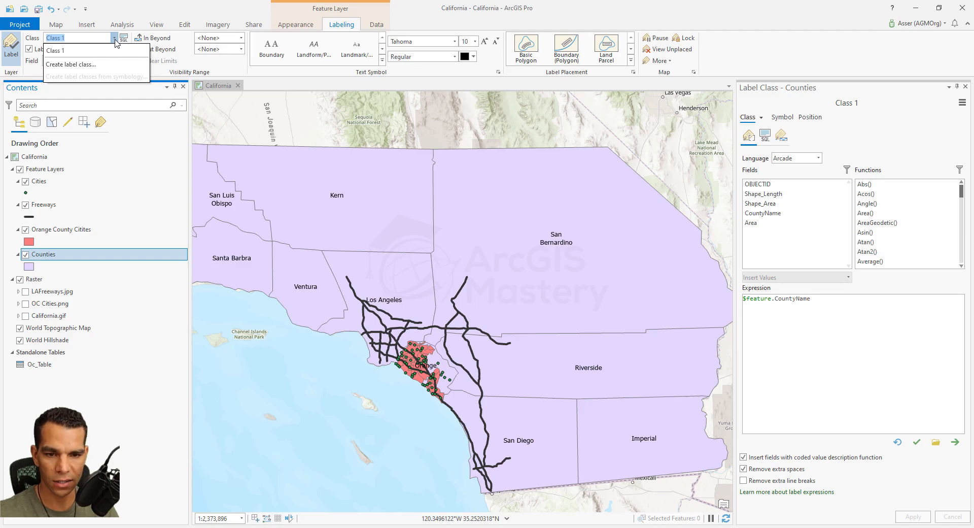
left_click(102, 128)
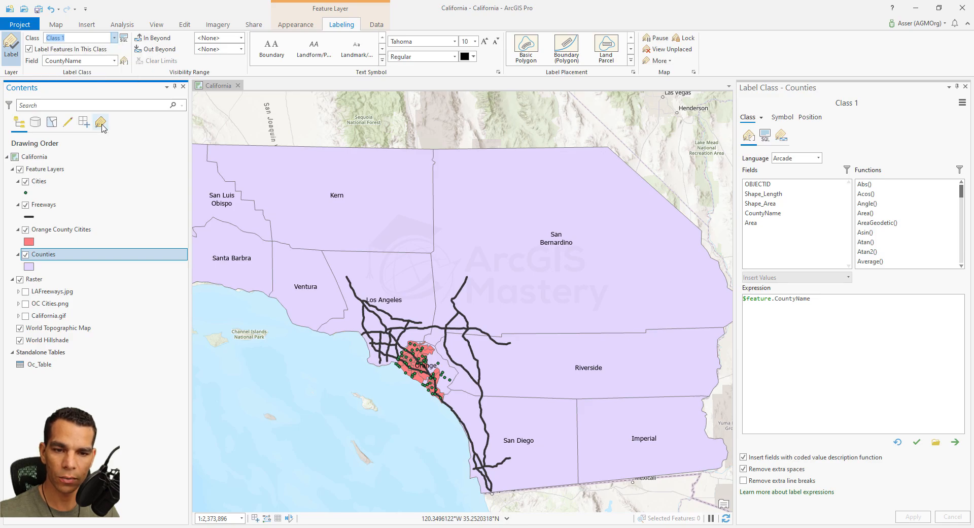
left_click(102, 127)
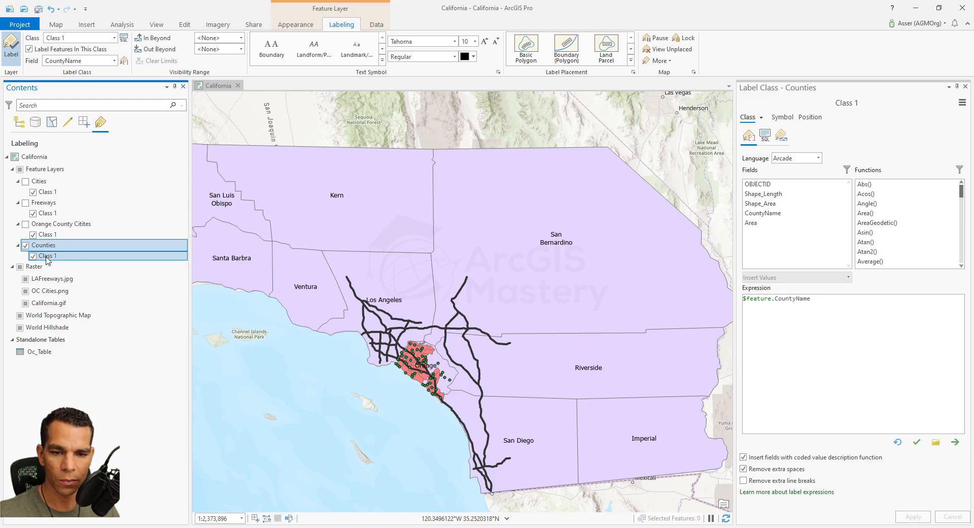
left_click(26, 246)
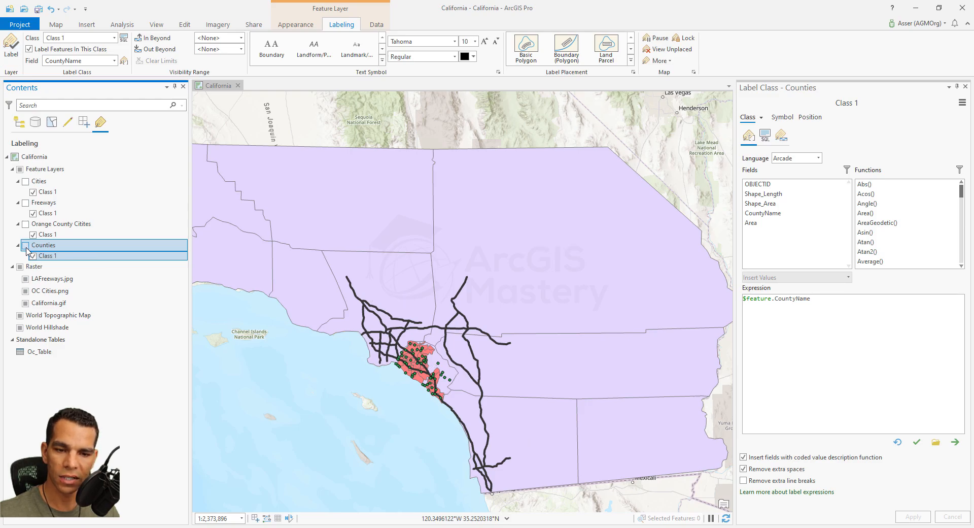
left_click(26, 247)
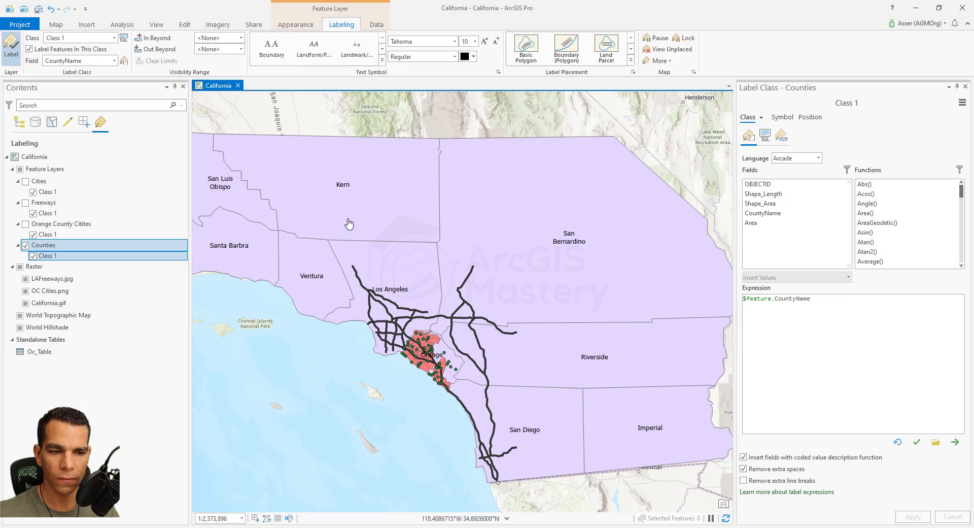
- Hide the Cities, Freeways and Orange County Citites layers so that only the counties are drawn over the basemap
left_click(19, 124)
left_click(25, 182)
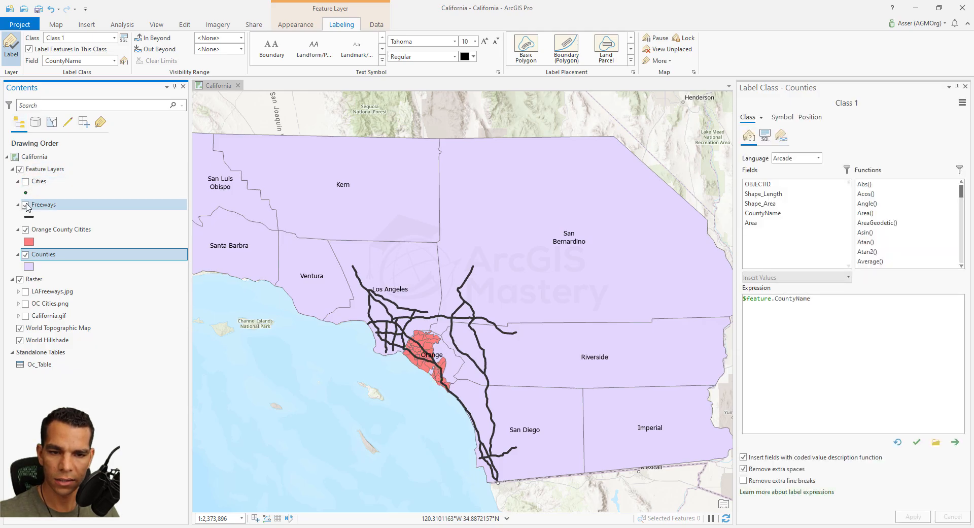
left_click(25, 230)
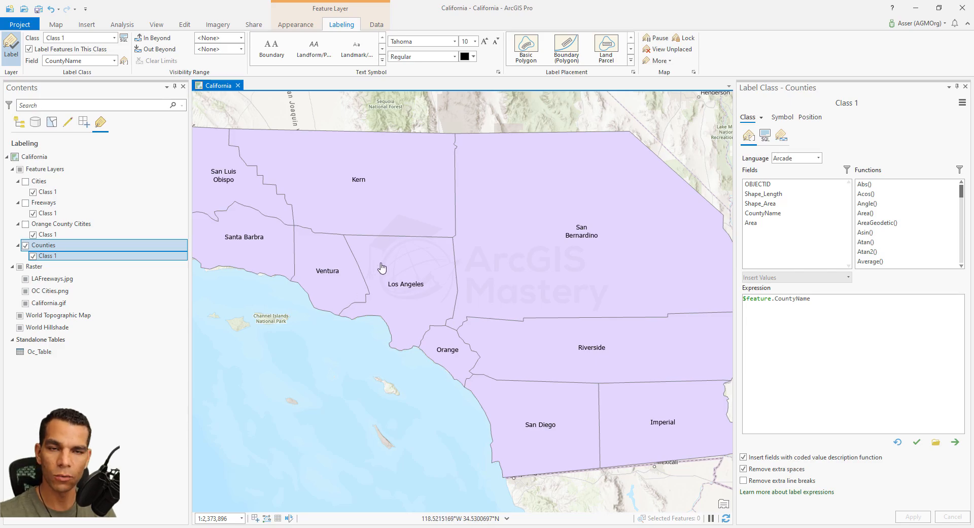
- Apply an SQL query to label Class 1 of the Counties layer where Area is greater than or equal to 3000
mouse_move(382, 267)
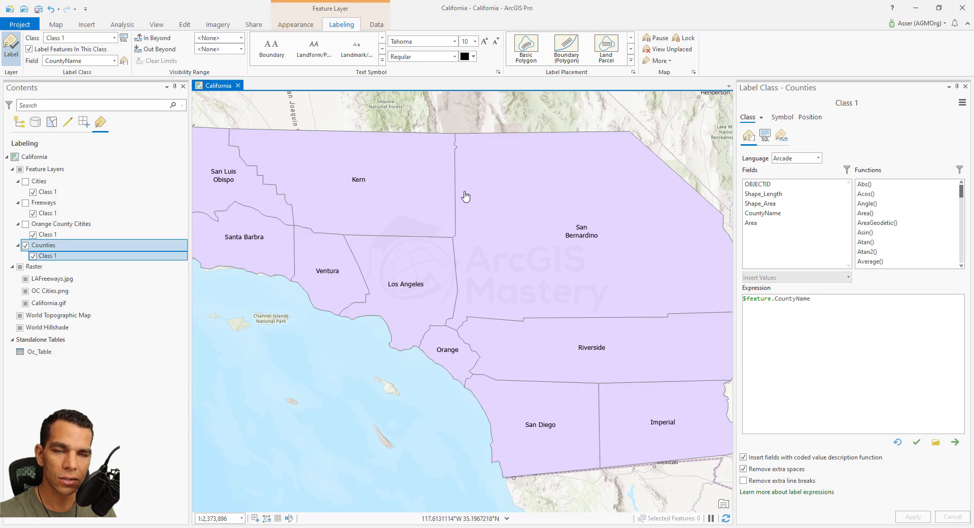
mouse_move(530, 263)
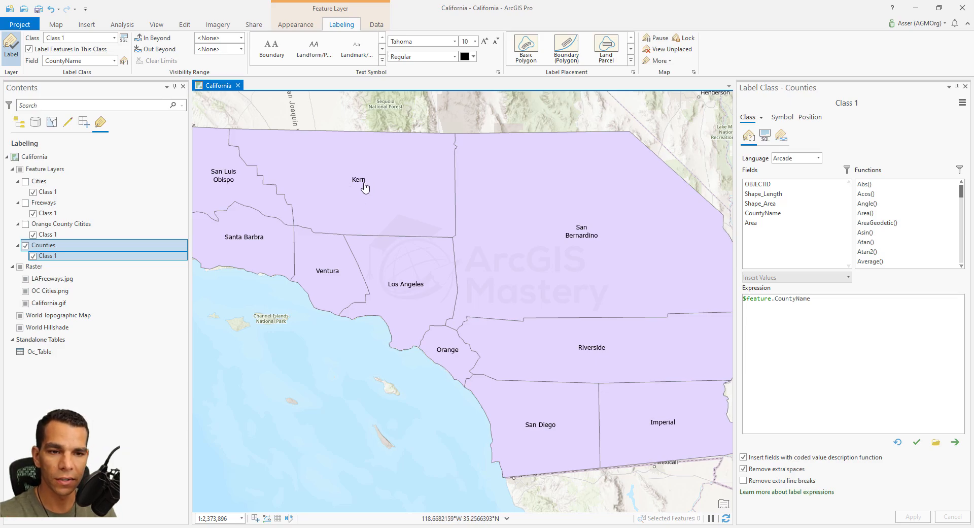
left_click(124, 39)
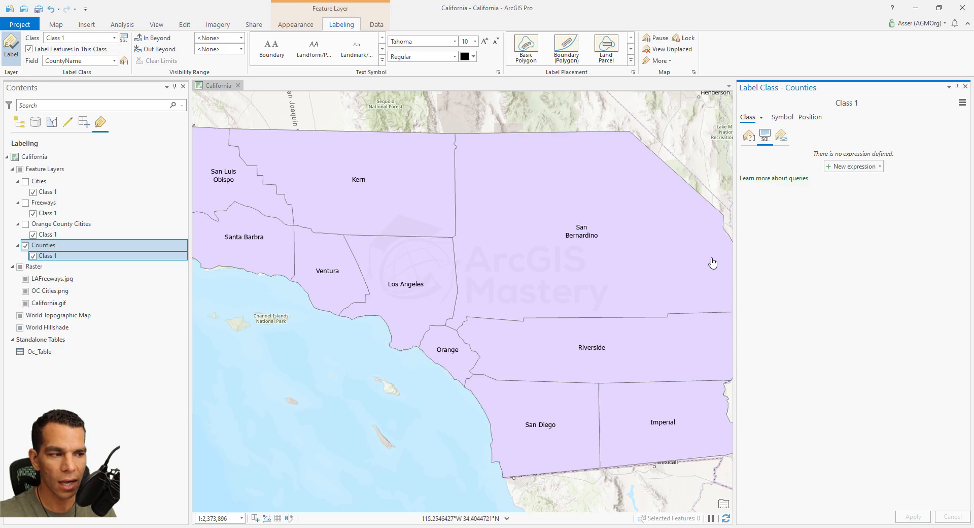
left_click(842, 169)
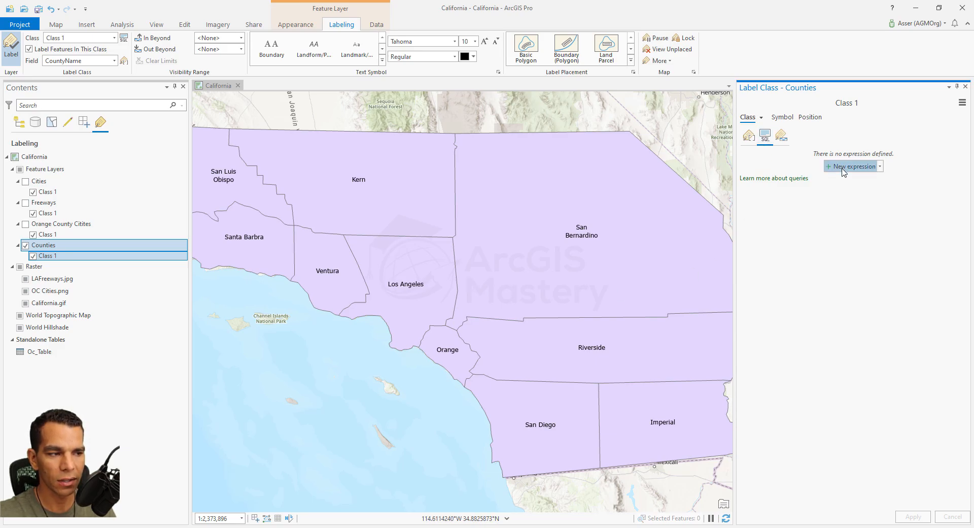
left_click(835, 194)
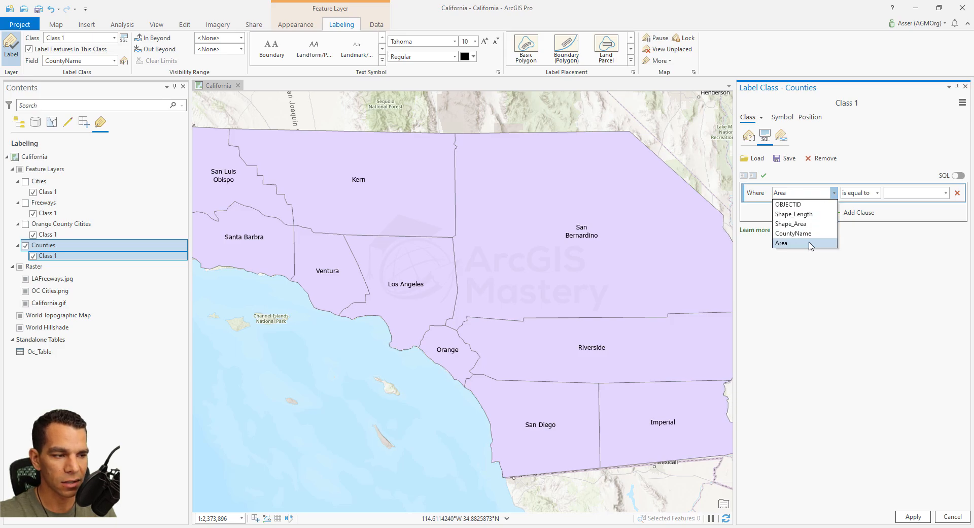
left_click(810, 244)
left_click(878, 194)
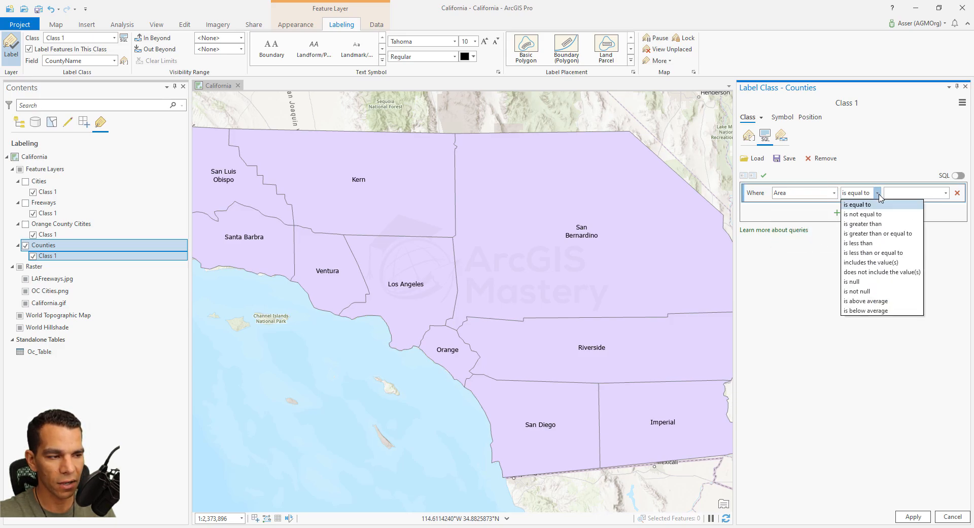
left_click(878, 233)
left_click(946, 192)
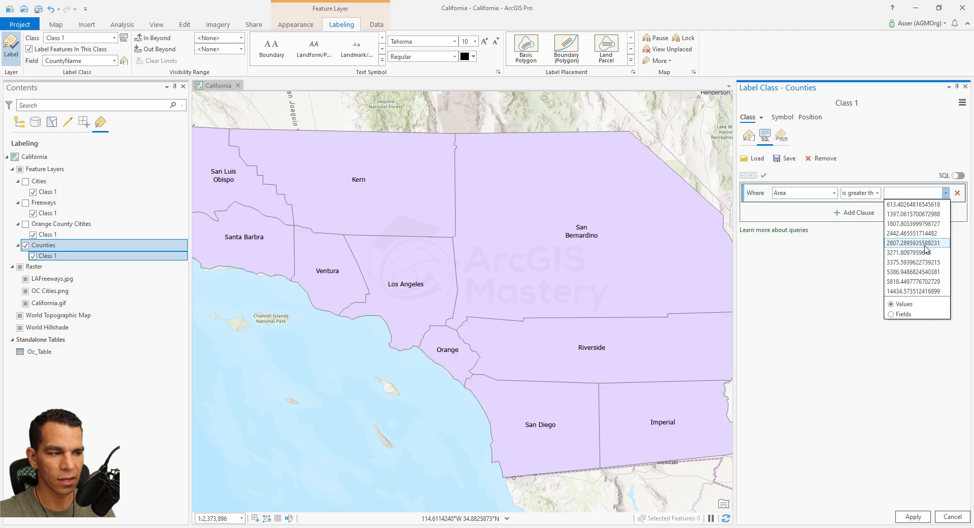
type("3000")
left_click(900, 196)
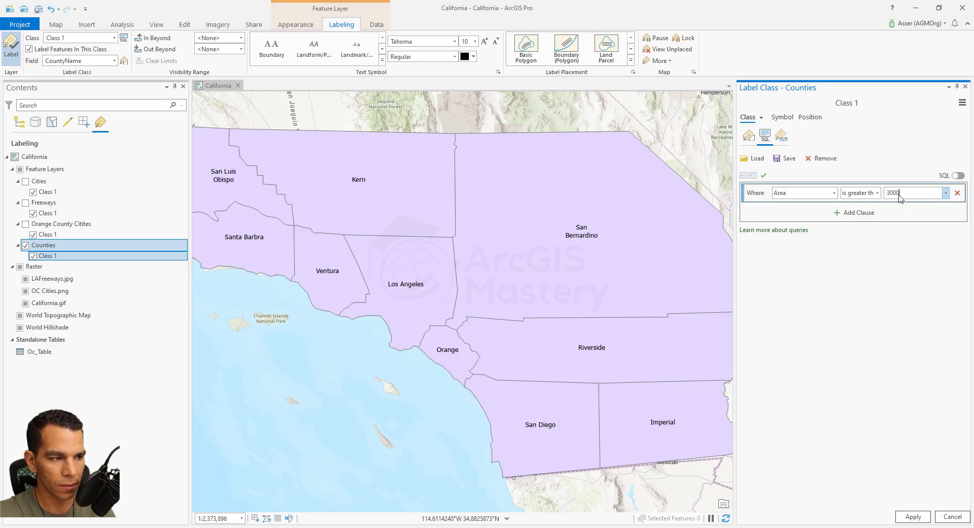
left_click(913, 517)
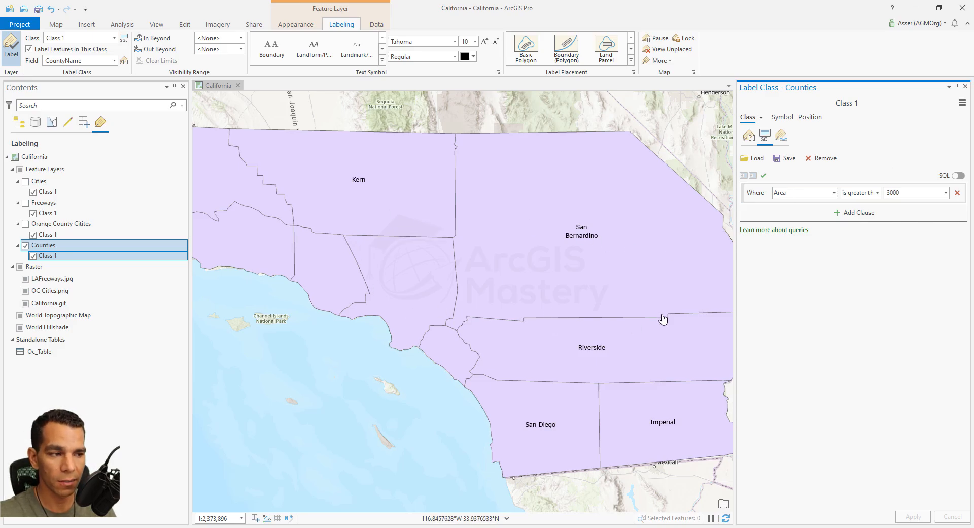
- Create a new label class named "Smaller Counties" for the Counties layer
left_click(963, 103)
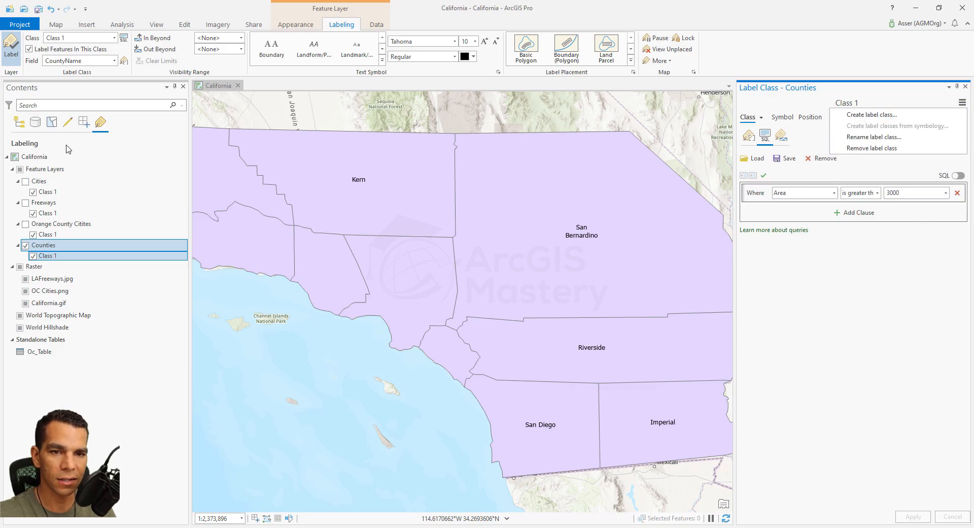
left_click(115, 39)
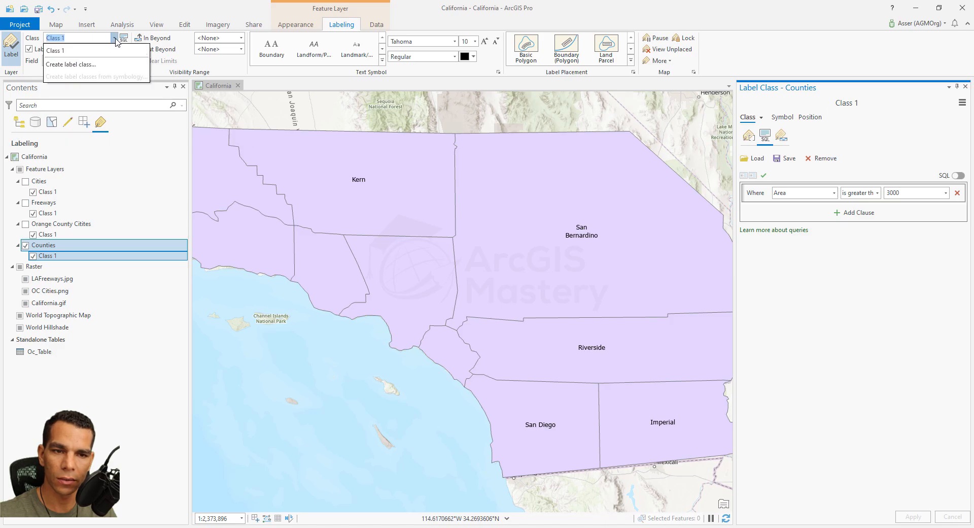
left_click(96, 65)
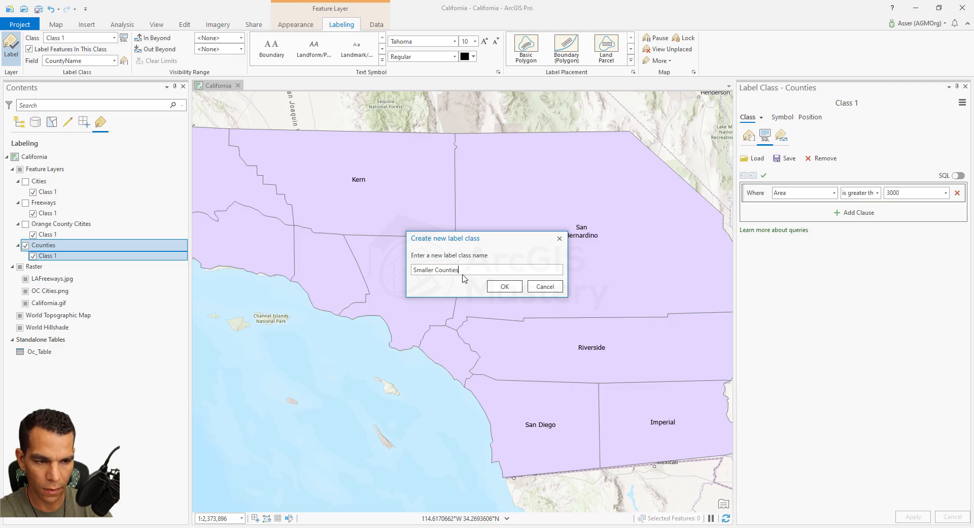
left_click(505, 286)
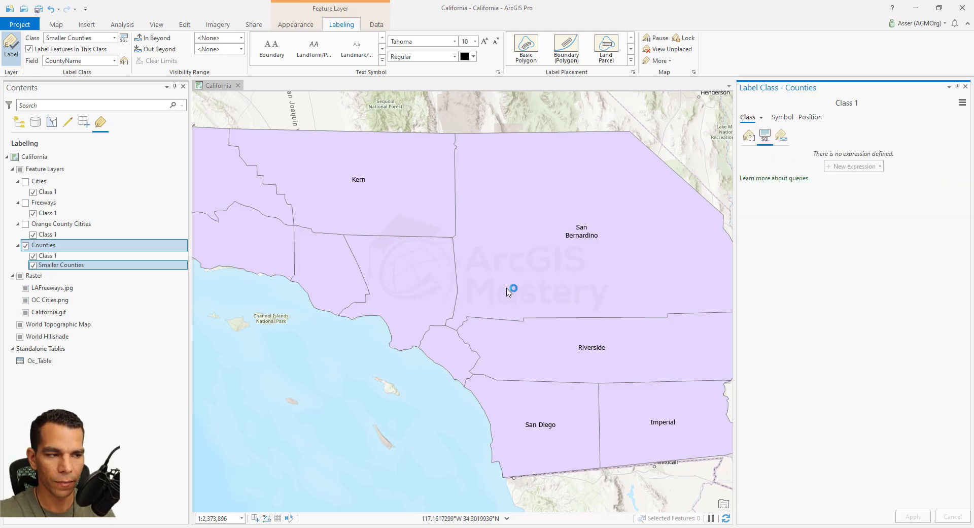
- Apply an SQL query to label the Smaller Counties class where Area is less than 3000
mouse_move(516, 301)
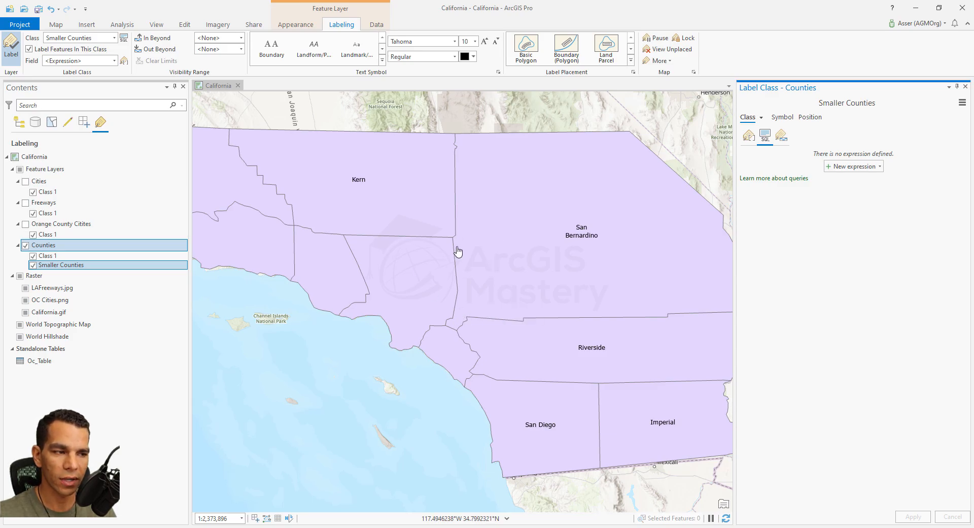
left_click(186, 191)
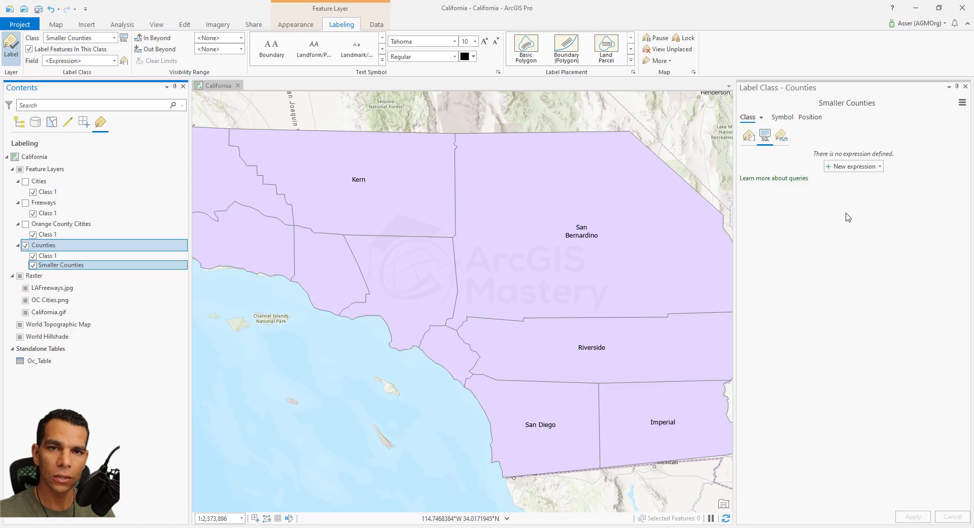
left_click(852, 167)
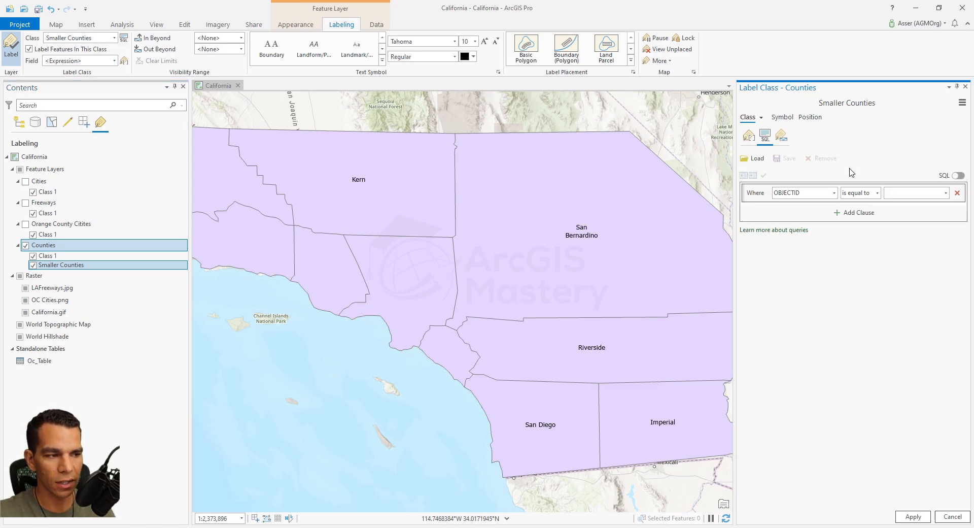
left_click(833, 193)
left_click(806, 244)
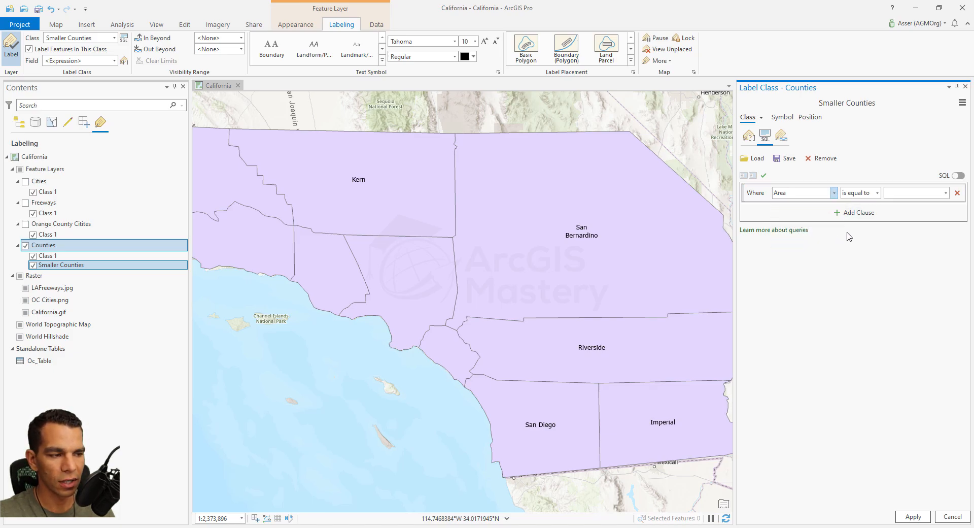
left_click(877, 193)
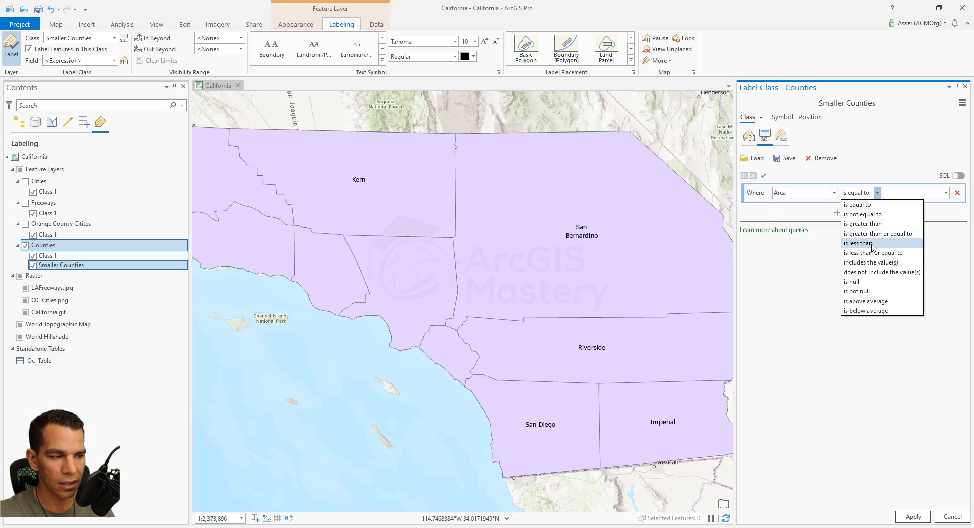
left_click(873, 244)
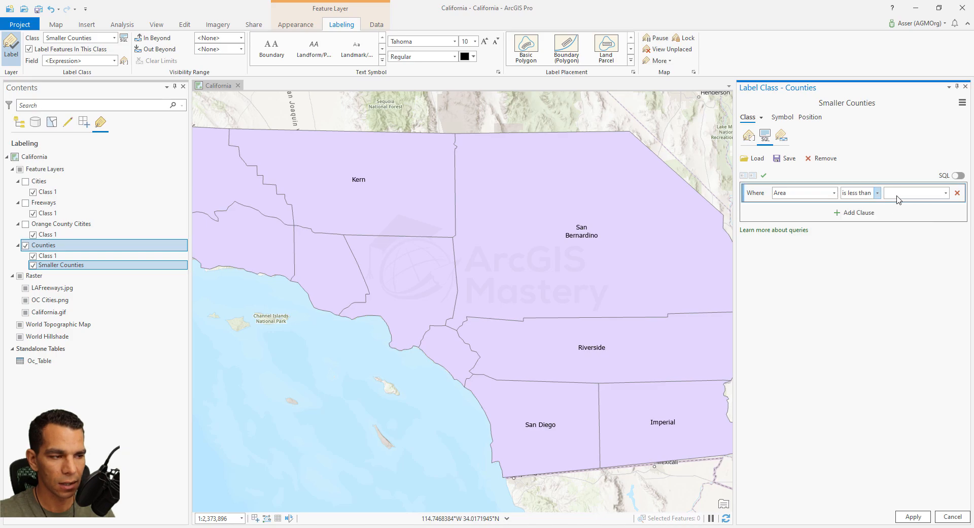
left_click(897, 195)
type("3000")
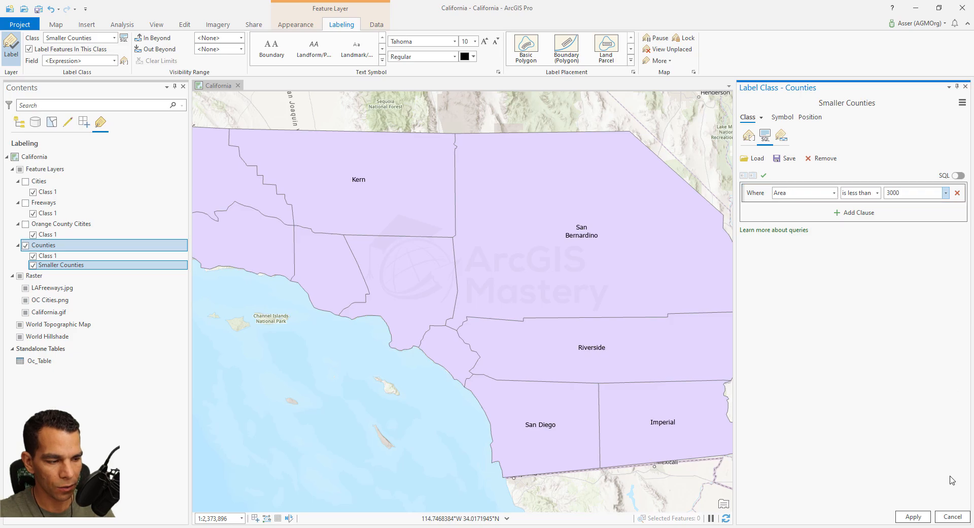
left_click(913, 516)
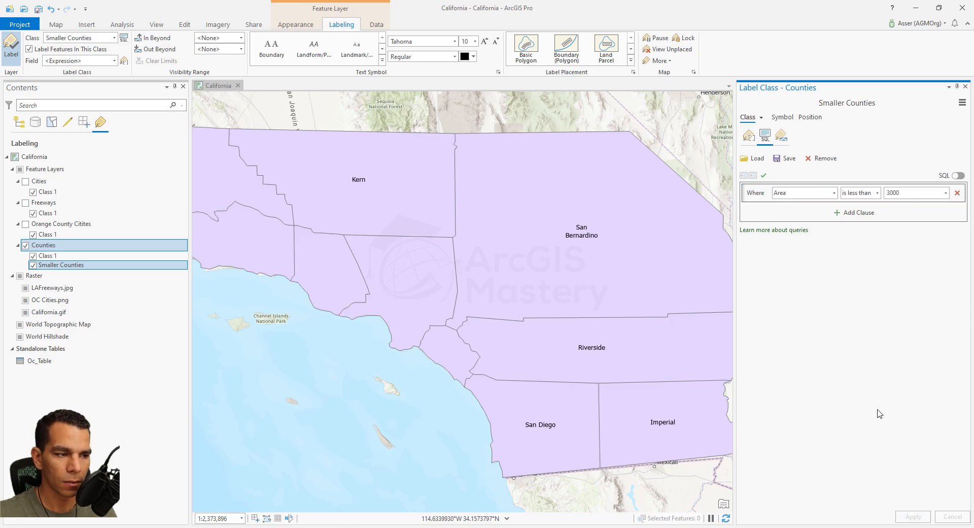
- Label the Smaller Counties class with the CountyName field and toggle labeling of that class off and back on
left_click(114, 61)
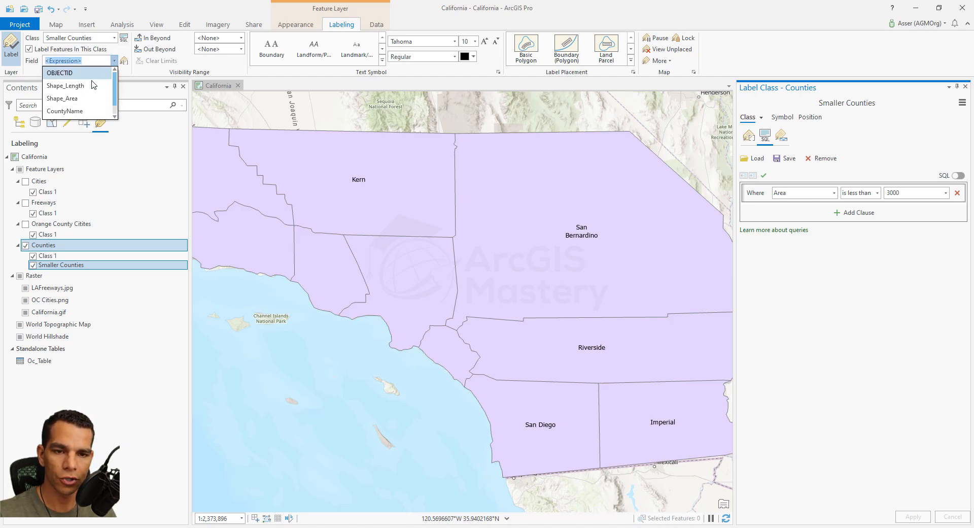
left_click(79, 111)
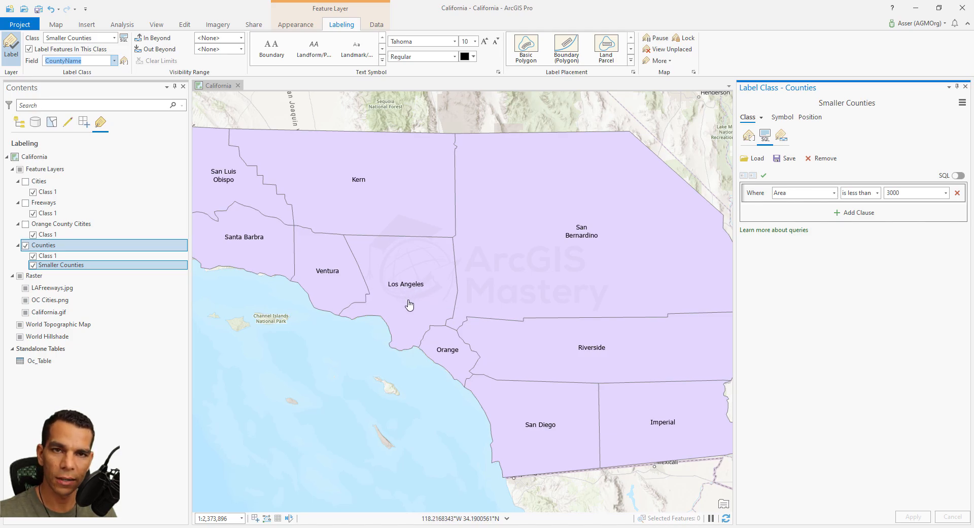
left_click(29, 49)
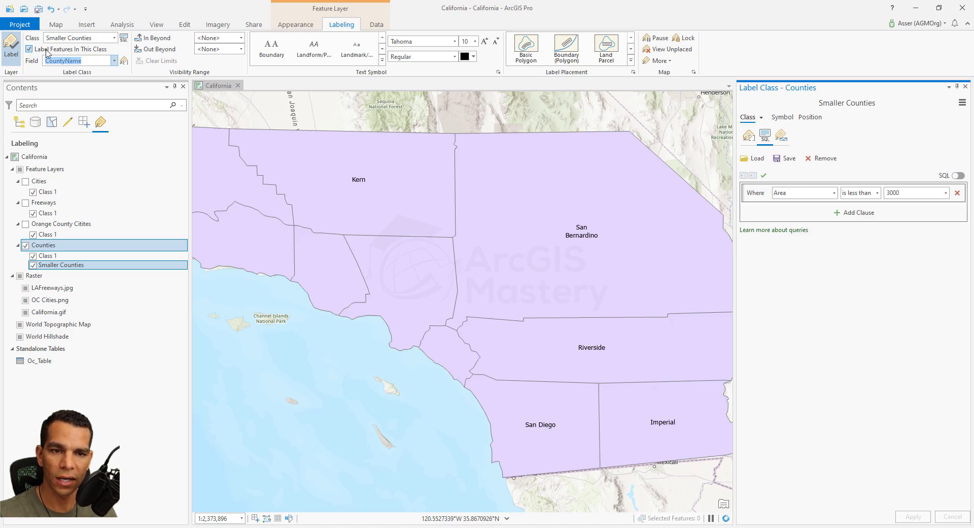
left_click(114, 39)
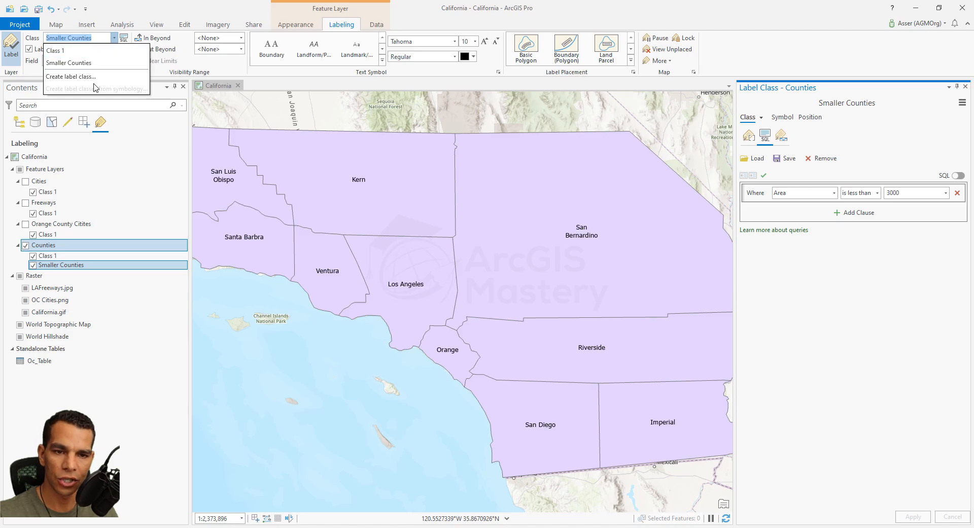
left_click(968, 104)
left_click(761, 118)
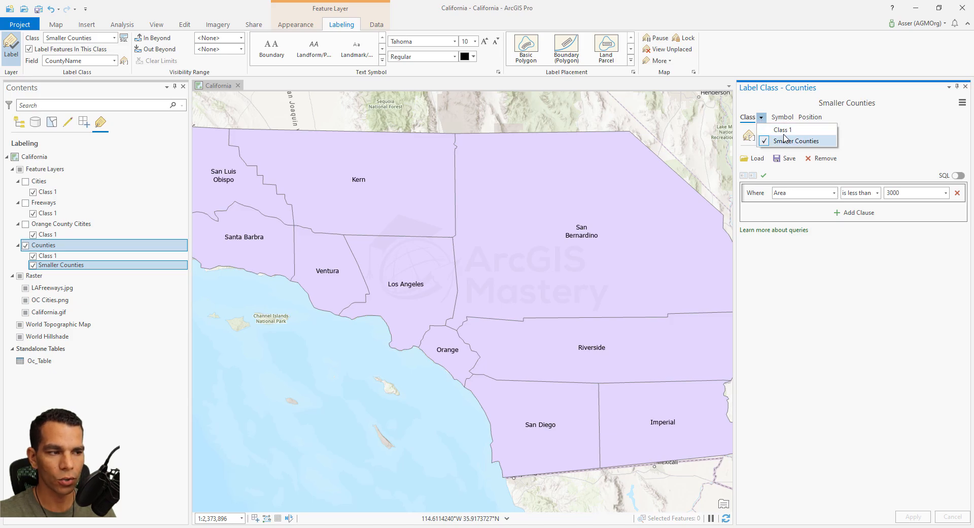
left_click(114, 62)
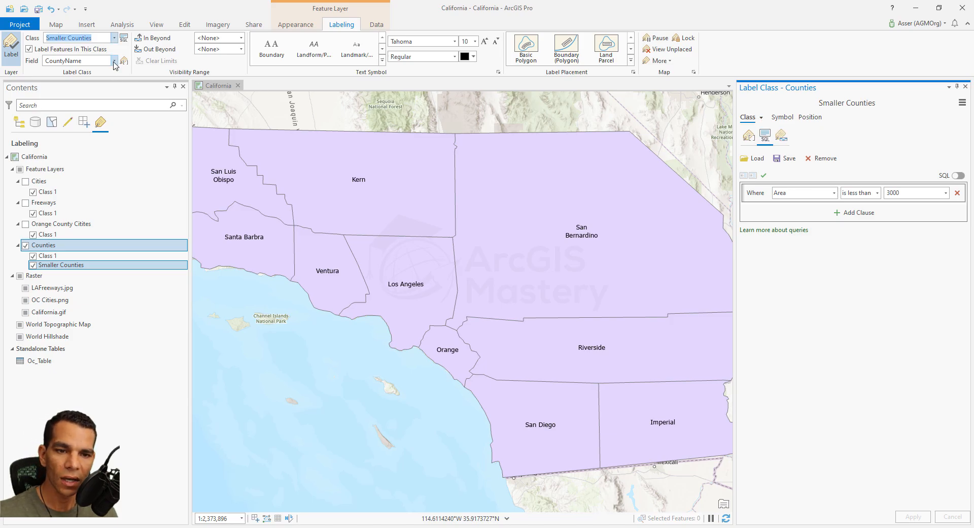
left_click(114, 62)
left_click(114, 62)
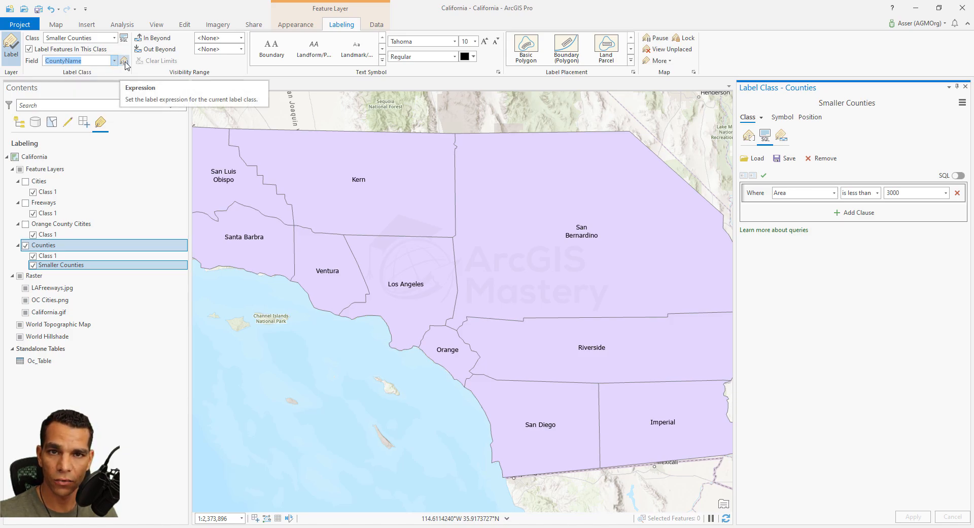
- Set the Smaller Counties label expression to $feature.CountyName + 'County and Area = ' + $feature.Area, validate it and apply it
left_click(124, 62)
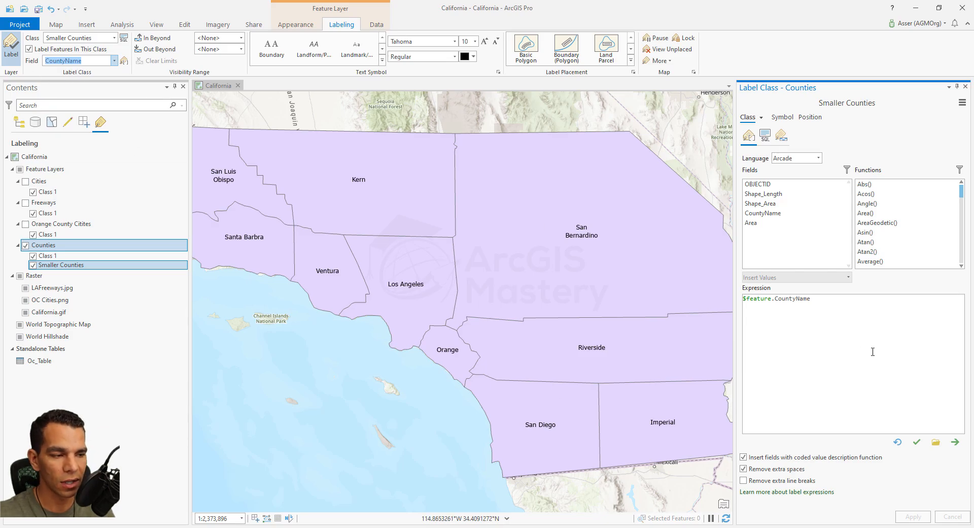
left_click(826, 359)
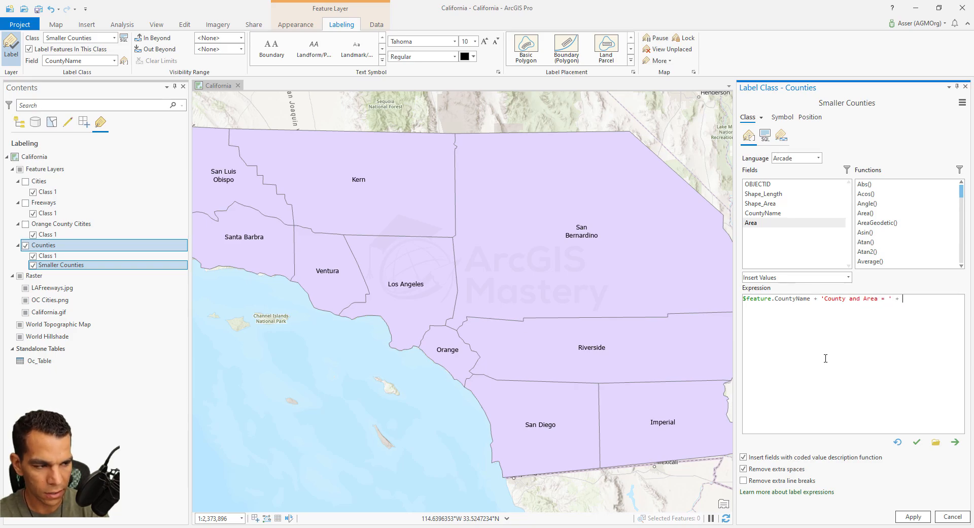
double_click(753, 223)
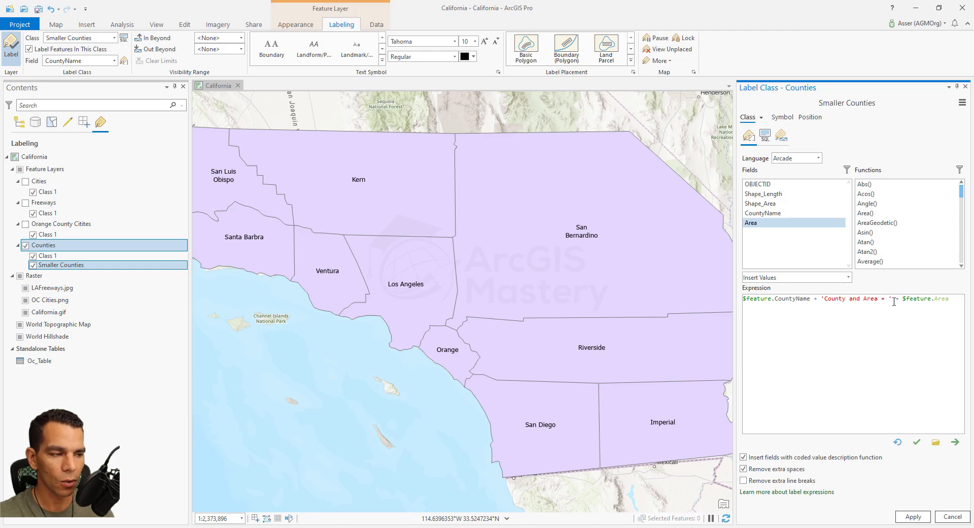
left_click(917, 442)
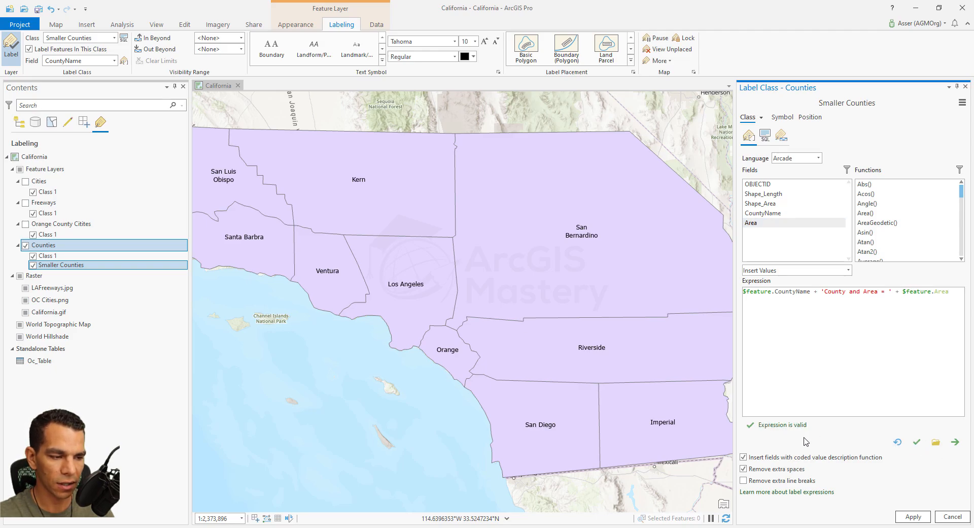
left_click(913, 517)
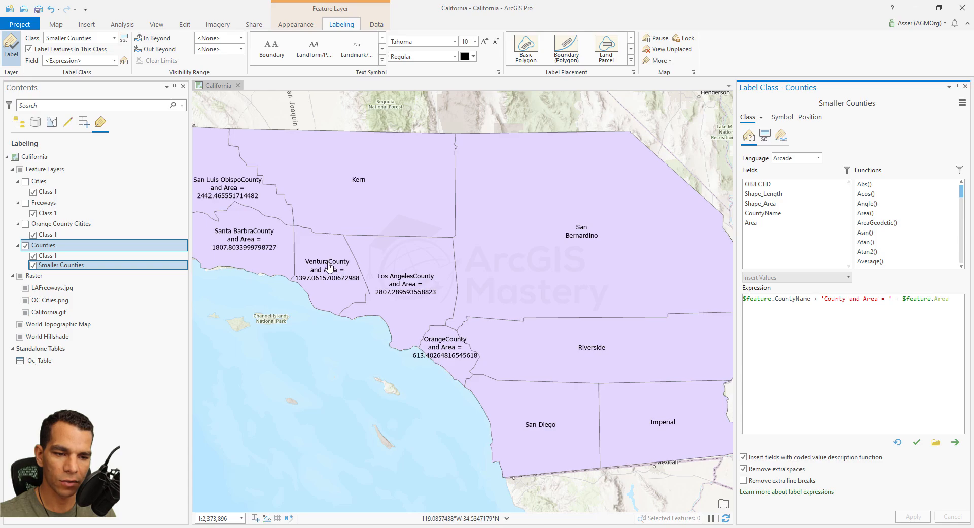
- Insert a space before "County" in the quoted text of the label expression and apply the change
left_click(825, 298)
left_click(913, 517)
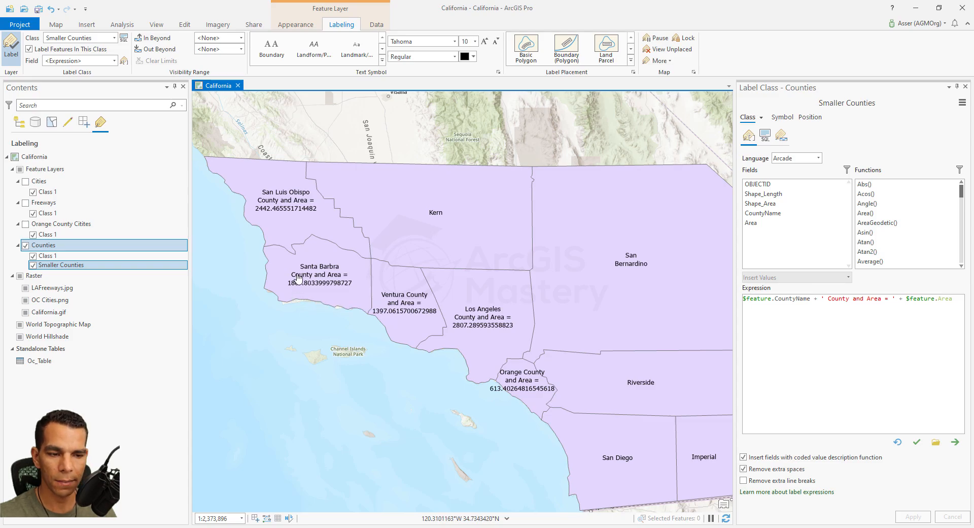
- Zoom in on Santa Barbra and set the Out Beyond visibility limit of the Smaller Counties labels to the current scale, 1:622,303
scroll(298, 278, "up", 5)
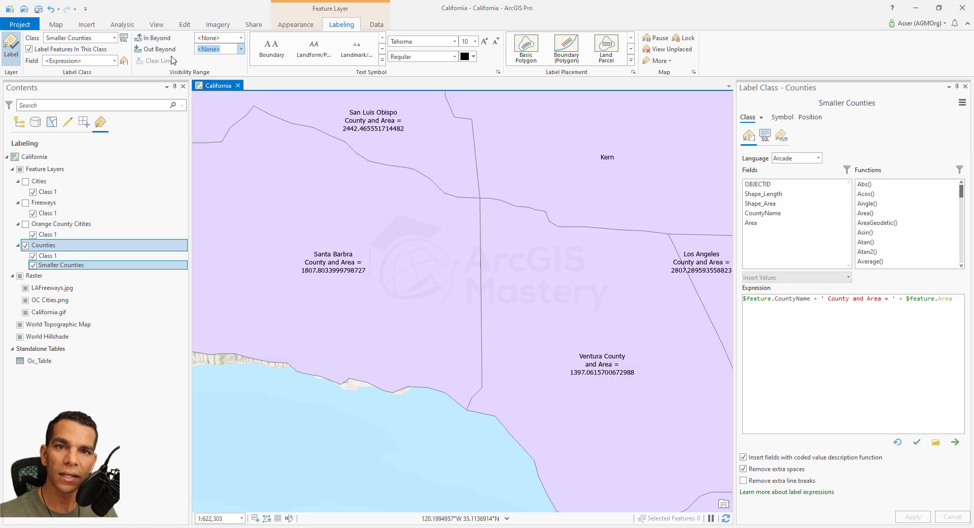
left_click(241, 49)
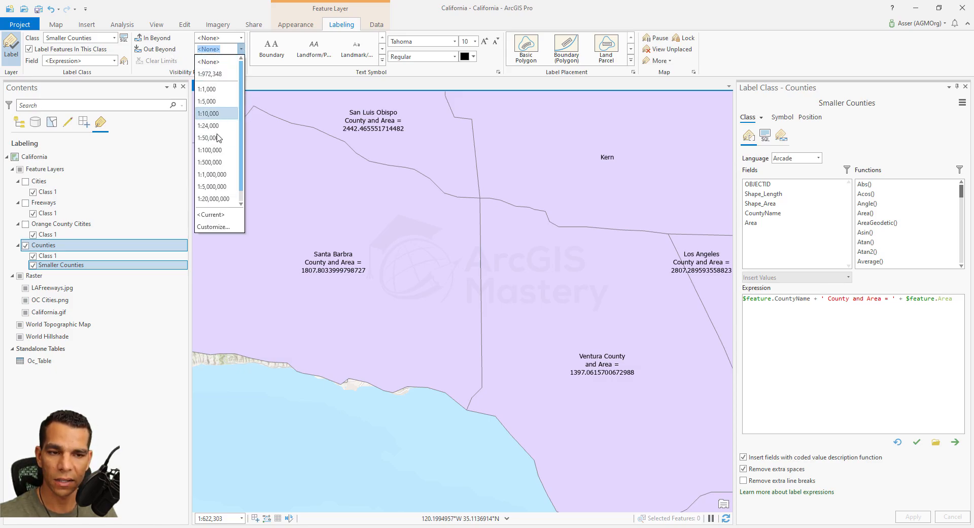
left_click(214, 215)
left_click(241, 48)
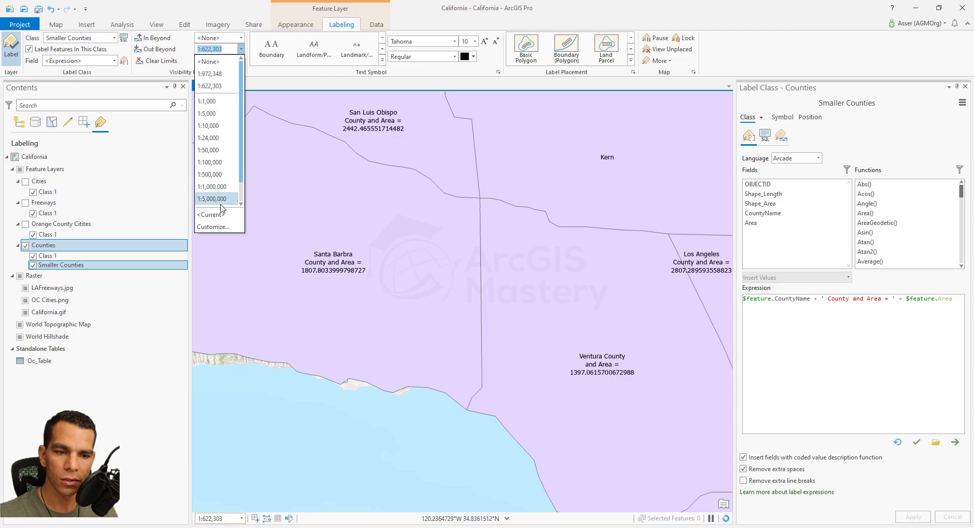
left_click(217, 214)
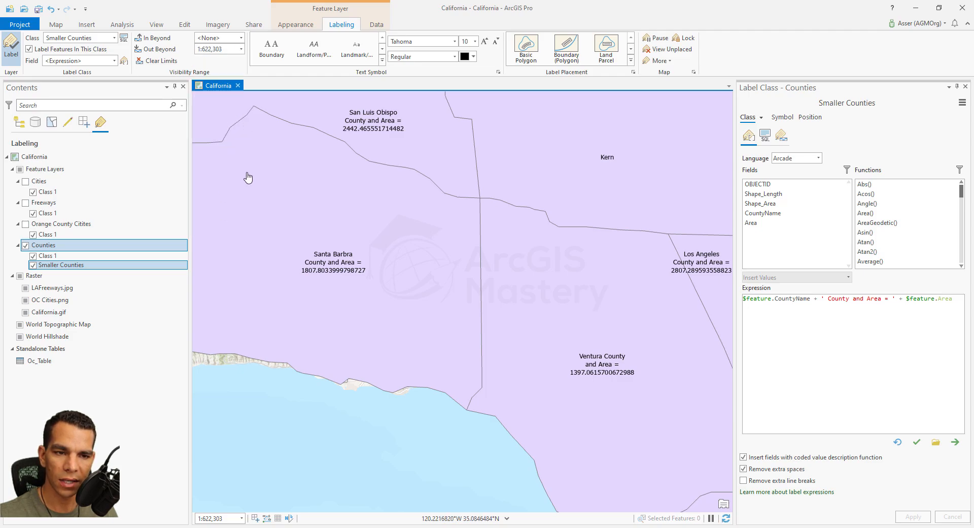
- Check the Smaller Counties labels on both sides of the scale limit and clear the class's visibility limits
scroll(298, 218, "down", 2)
scroll(298, 219, "down", 1)
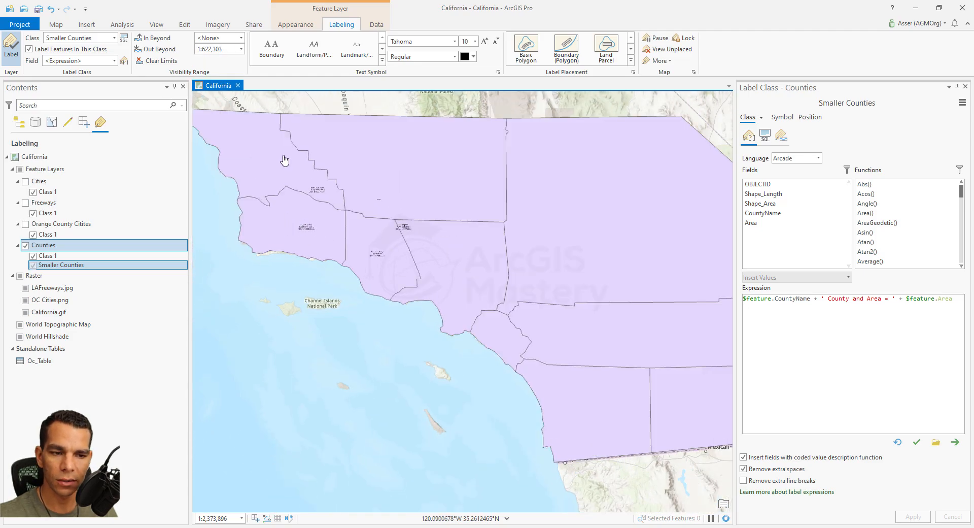
scroll(308, 232, "up", 3)
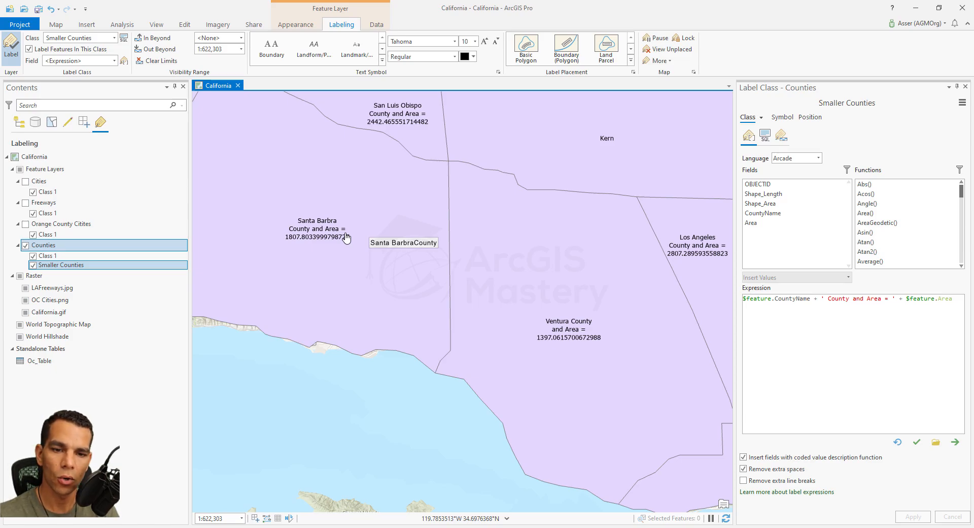
scroll(347, 239, "down", 3)
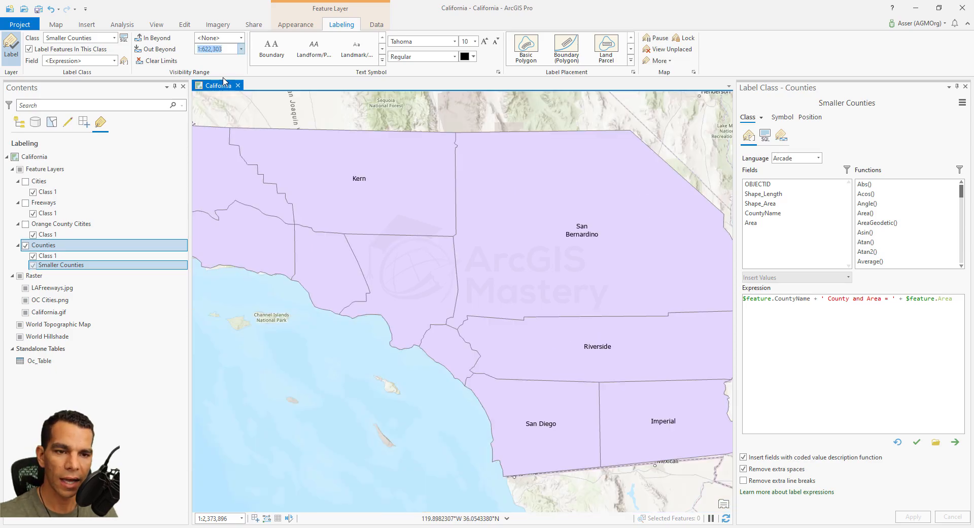
left_click(167, 62)
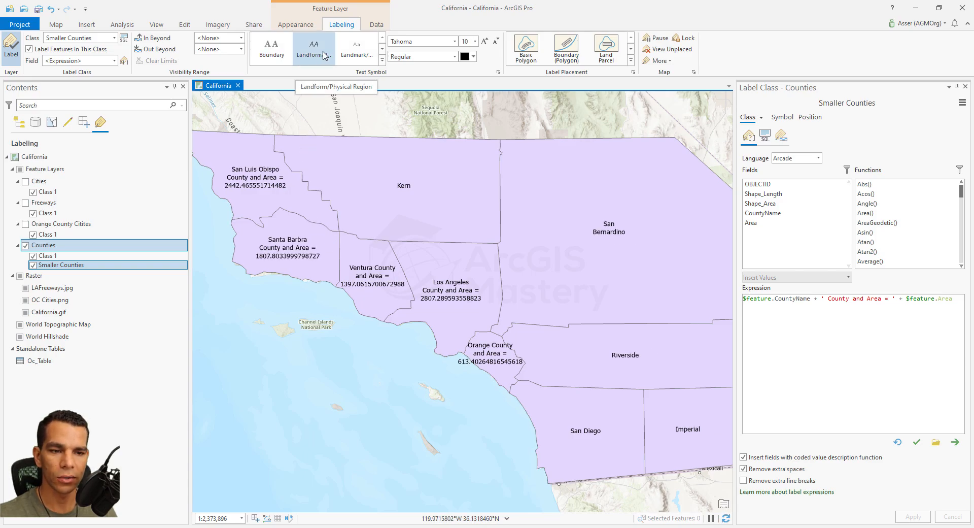
- Apply the all-caps Populated Place text symbol to the Smaller Counties labels and set their font size to 7
left_click(382, 60)
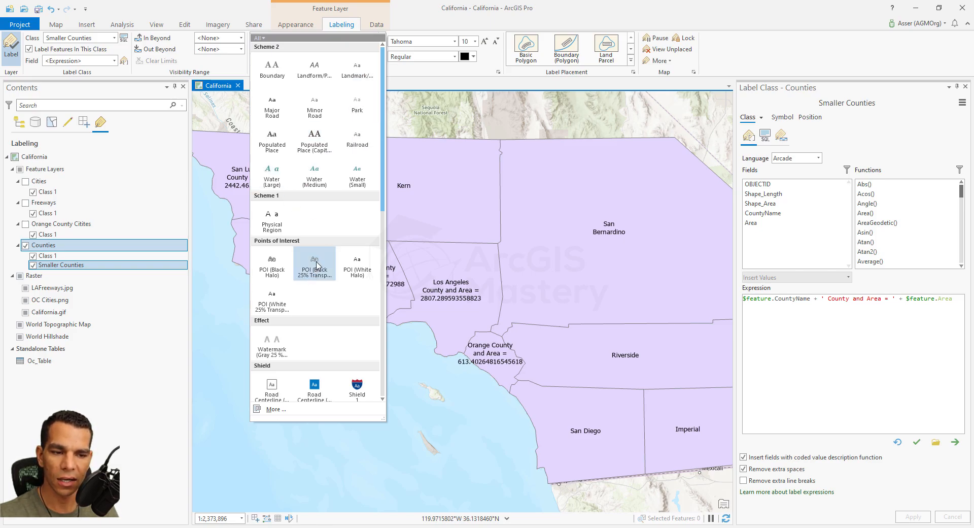
left_click(320, 149)
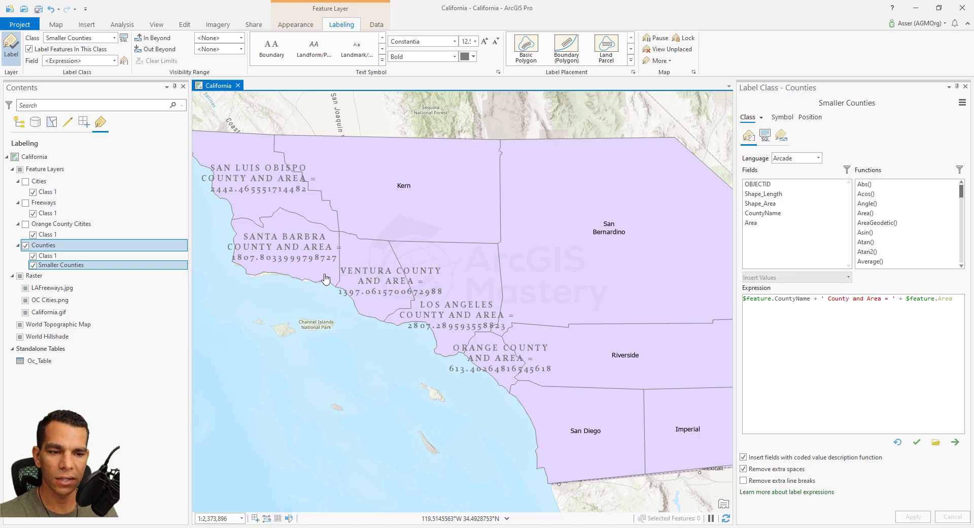
left_click(476, 42)
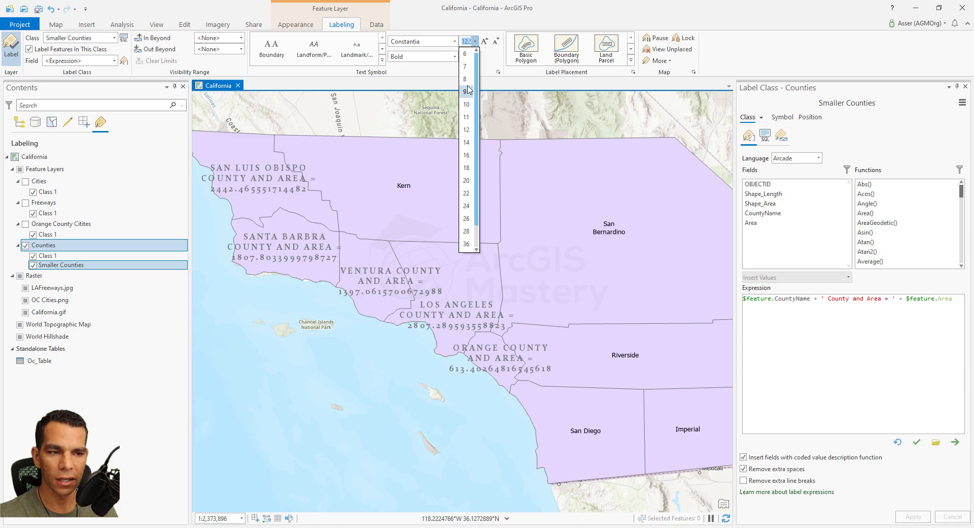
left_click(467, 66)
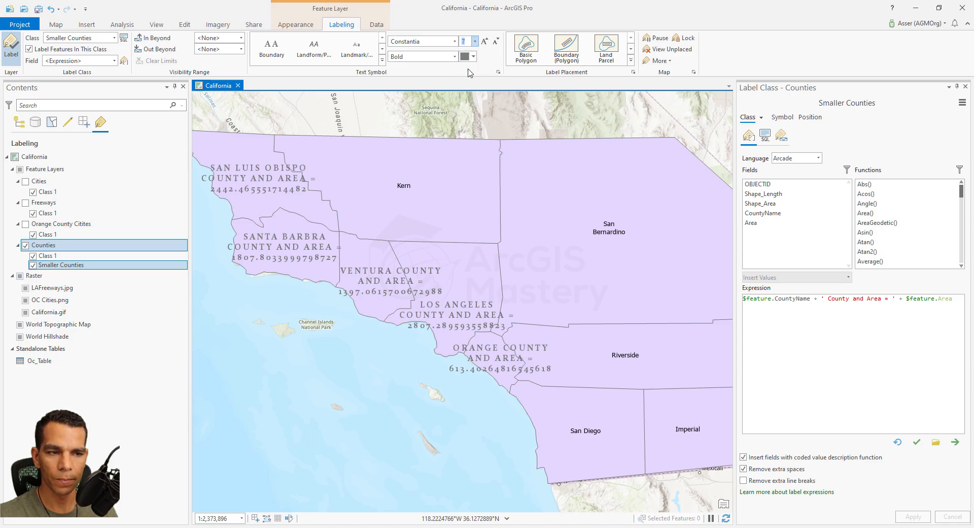
- Change the font of the Smaller Counties labels to Arial
left_click(455, 44)
left_click(455, 44)
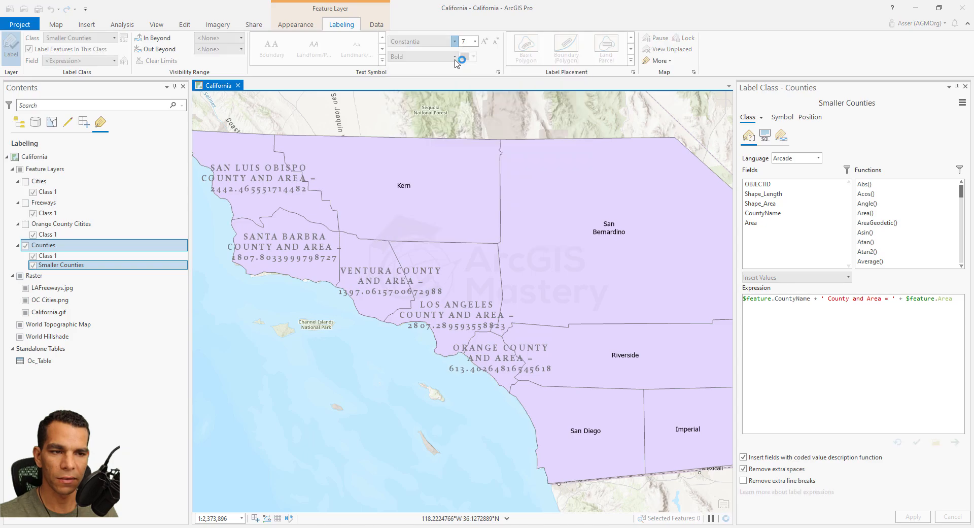
left_click(455, 44)
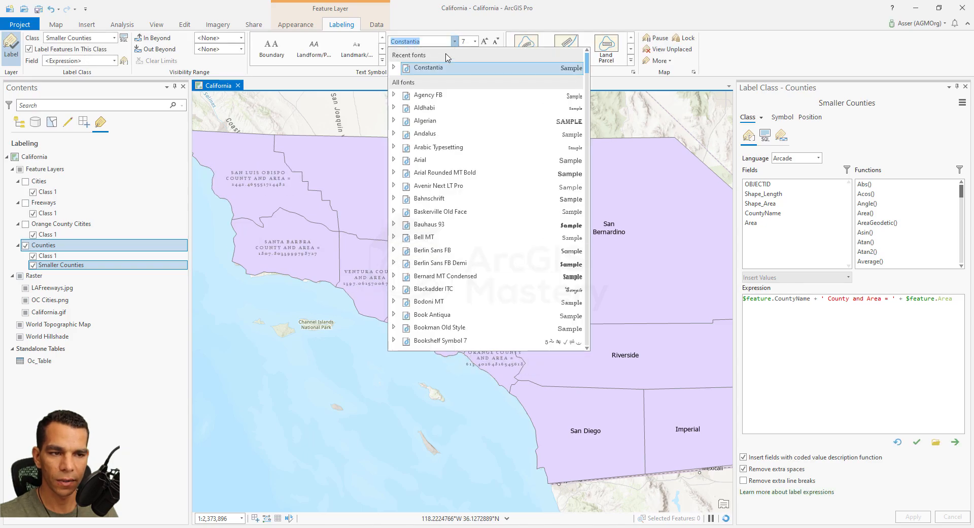
left_click(434, 161)
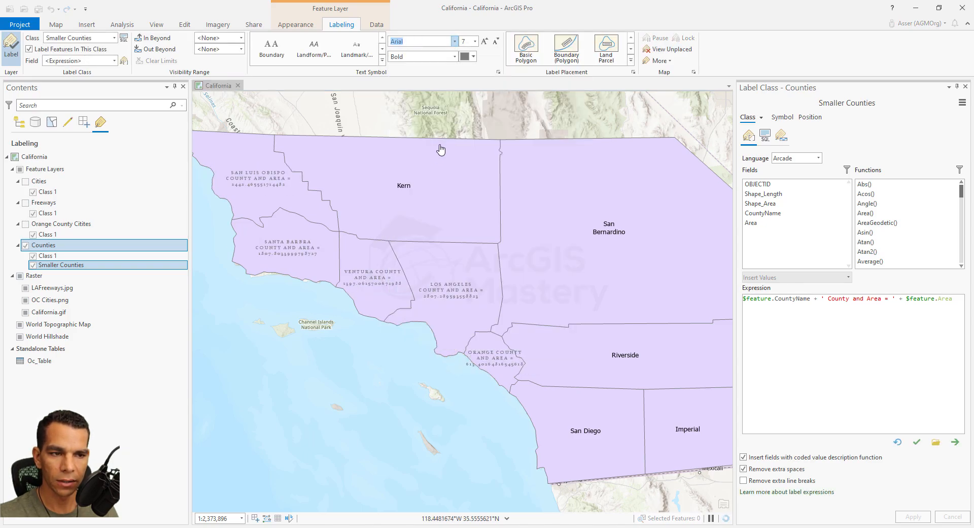
- Change the text color of the Smaller Counties labels to blue, keeping the bold style
left_click(457, 57)
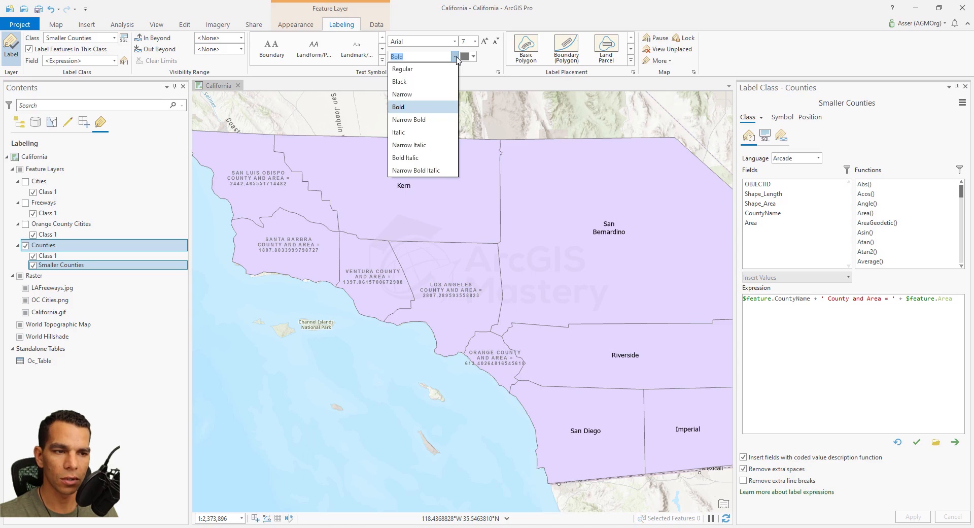
left_click(474, 57)
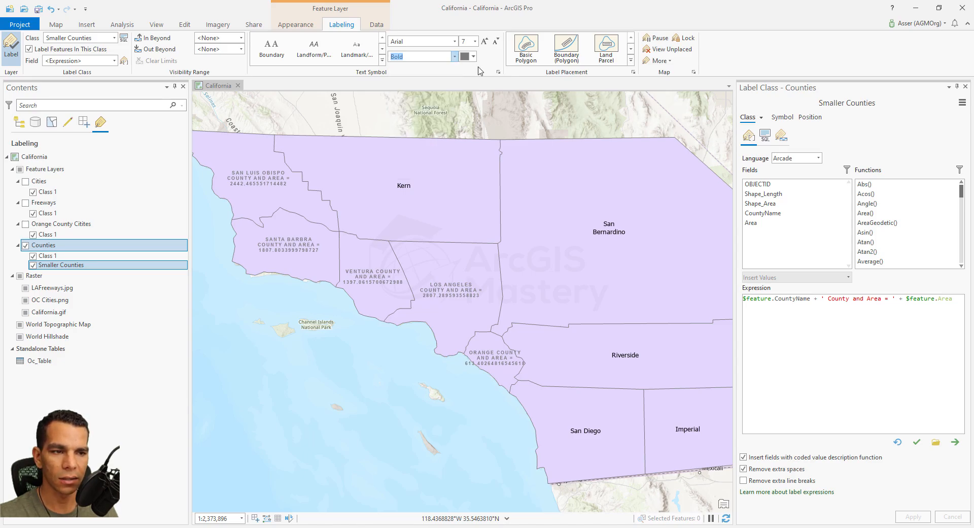
left_click(474, 56)
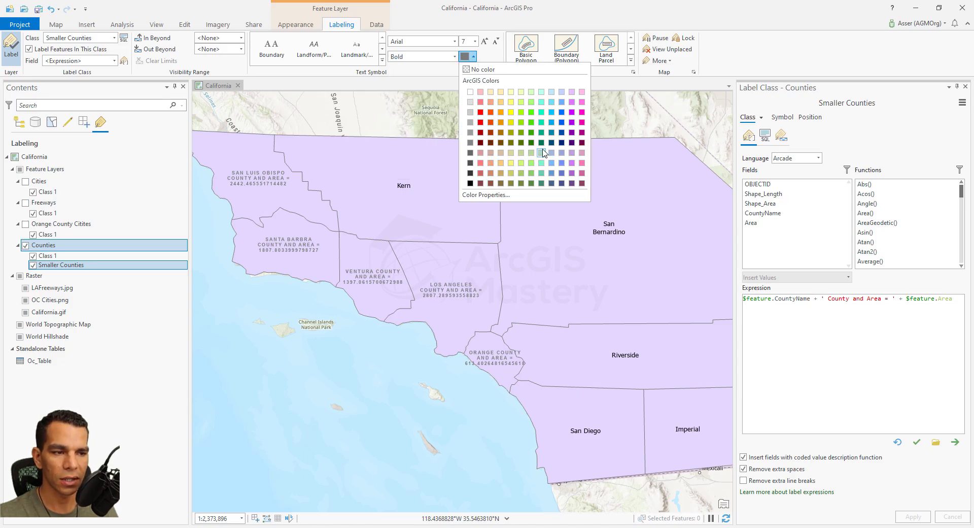
left_click(562, 122)
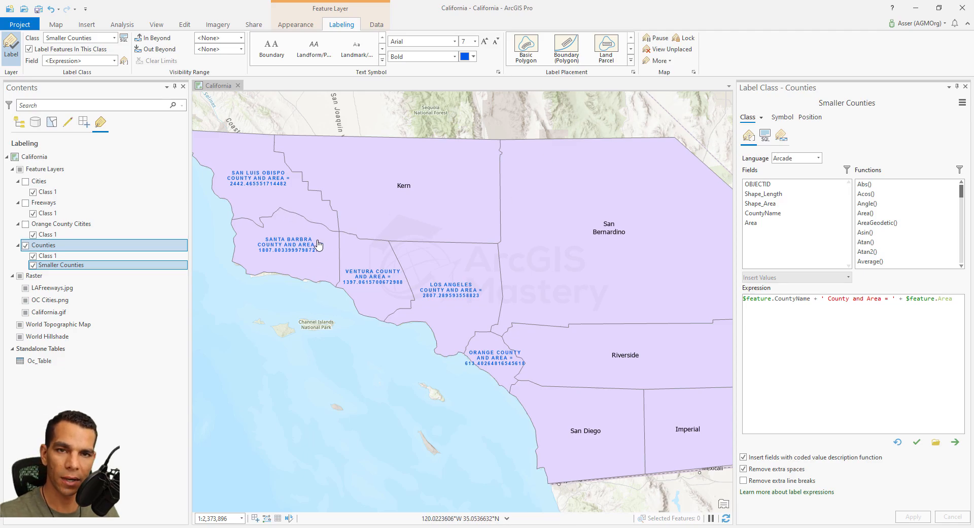
- Try the Boundary (Polygon) placement style on the Smaller Counties labels
left_click(631, 62)
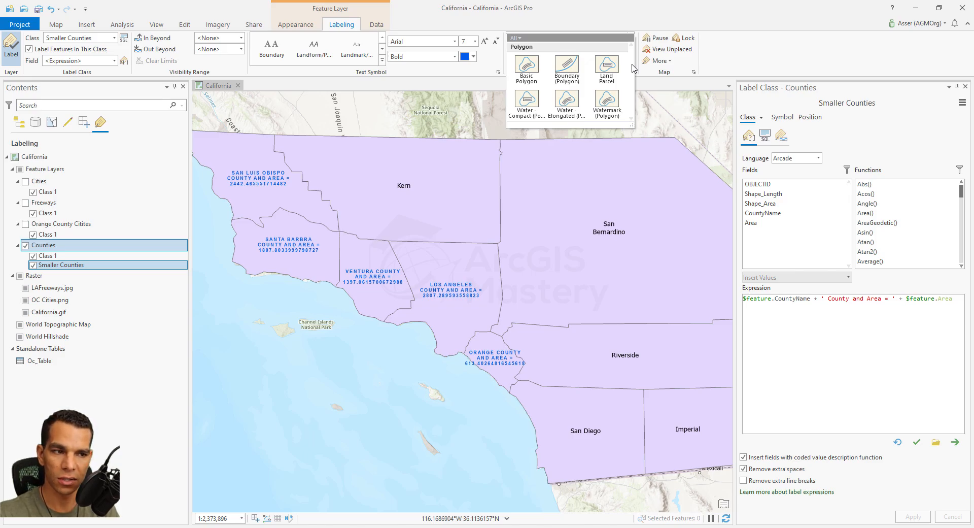
left_click(568, 71)
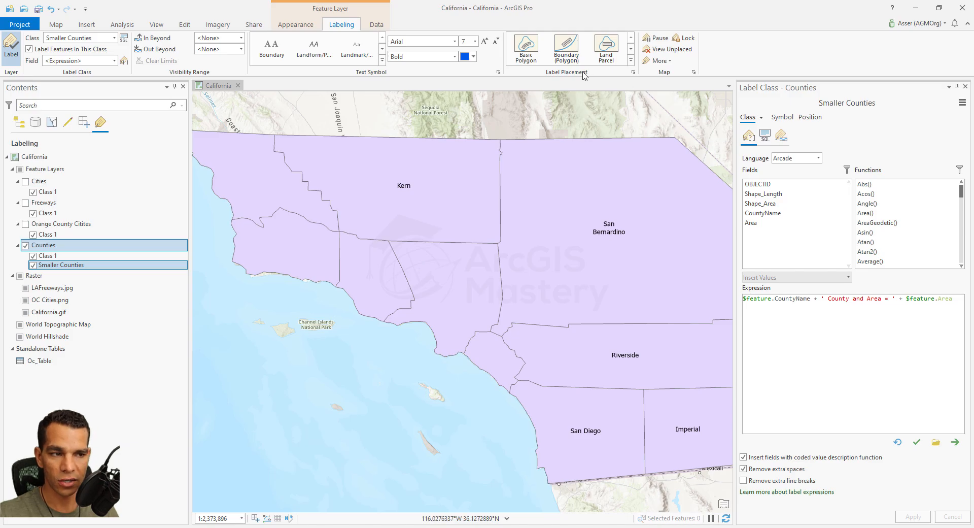
left_click(525, 170)
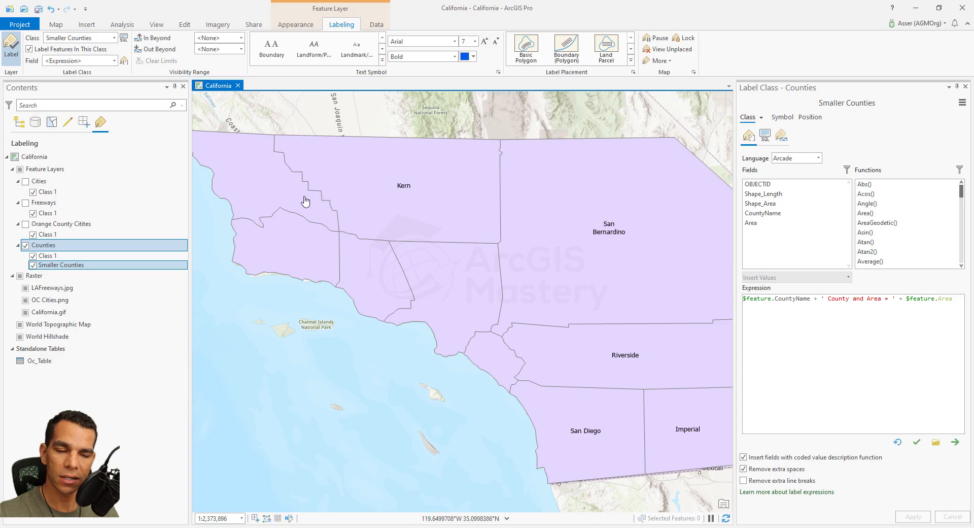
mouse_move(311, 196)
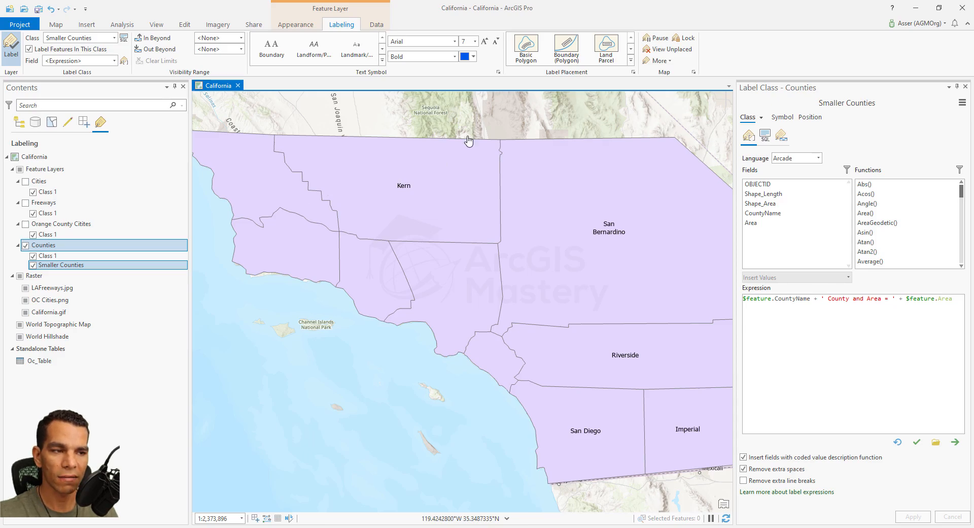
- Turn on the display of unplaced labels and apply the Land Parcel placement style to the Smaller Counties labels
left_click(675, 51)
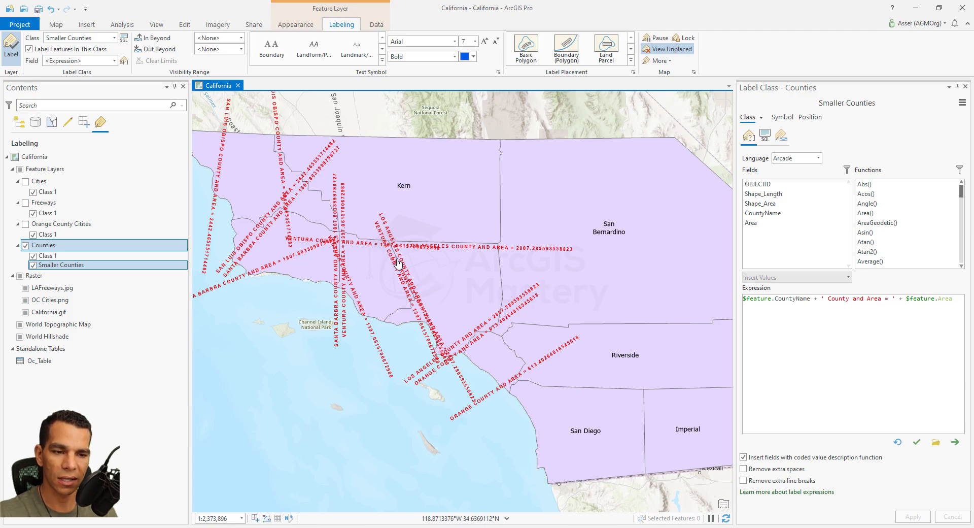
left_click(612, 51)
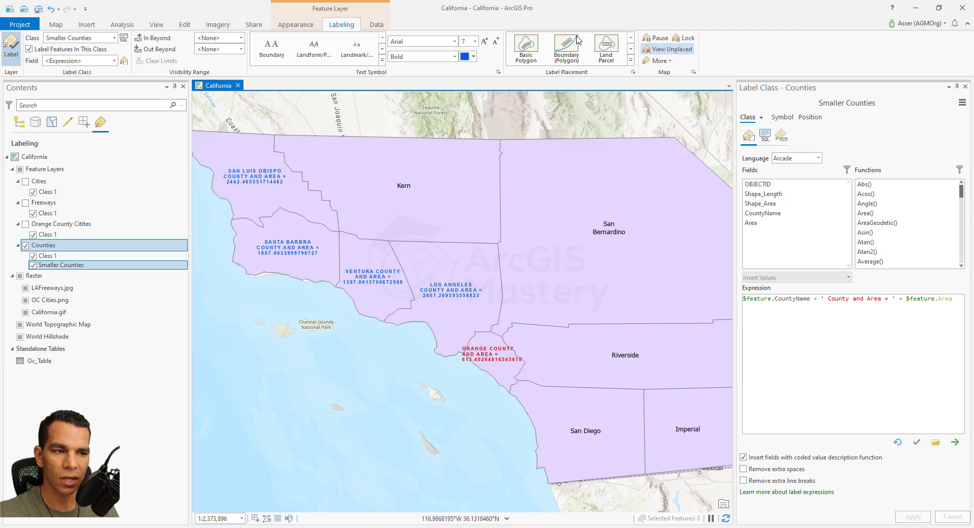
- Switch to the Class 1 label class of Counties and apply the Basic Polygon placement style
left_click(115, 39)
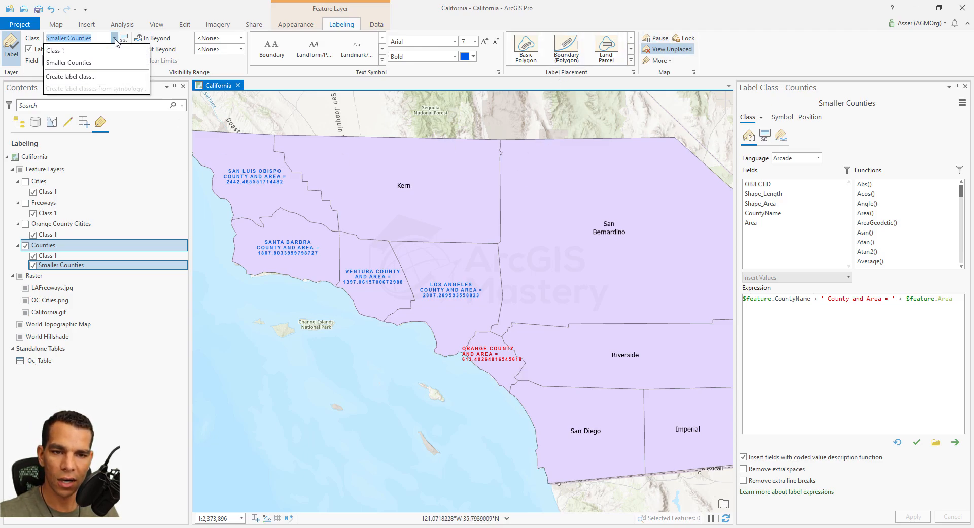
left_click(78, 51)
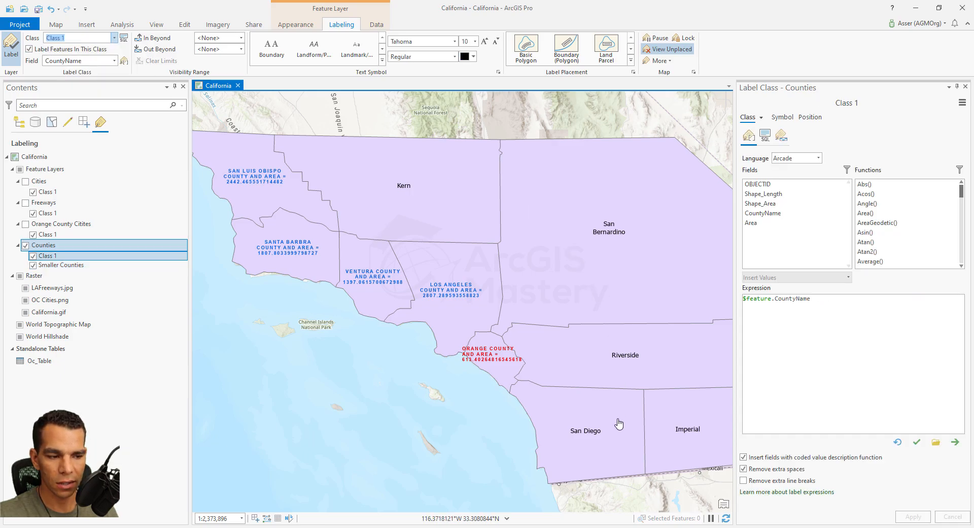
left_click(528, 48)
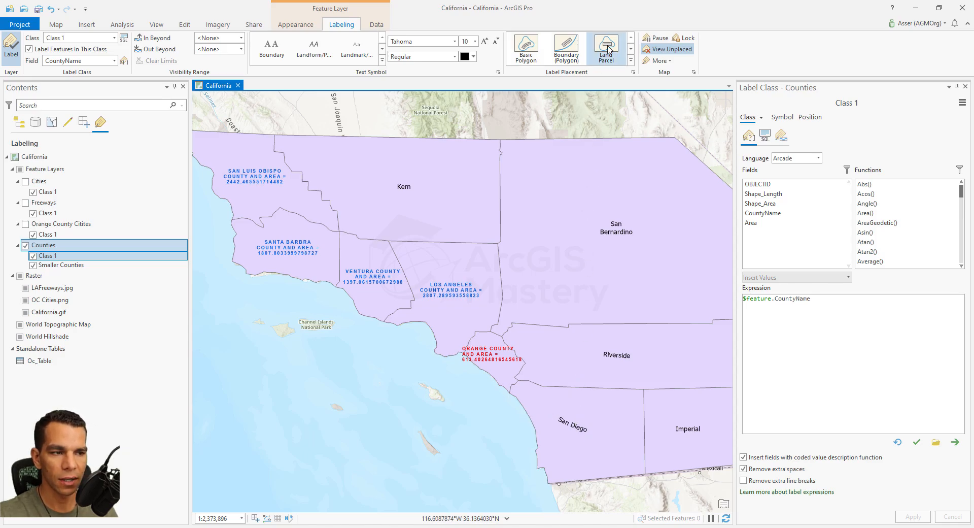
- Try the Boundary (Polygon) placement style on Class 1 and inspect the labels along the border between Kern and San Bernardino
left_click(572, 46)
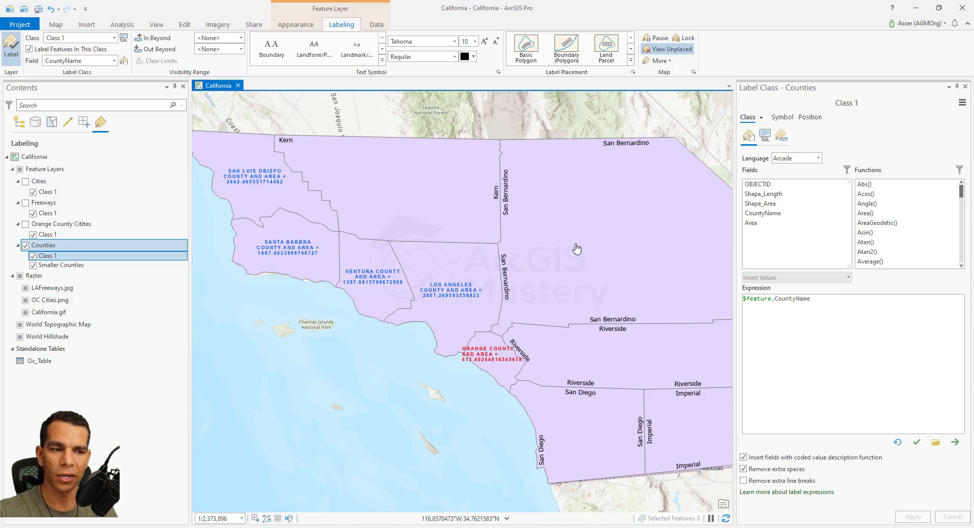
scroll(505, 173, "up", 5)
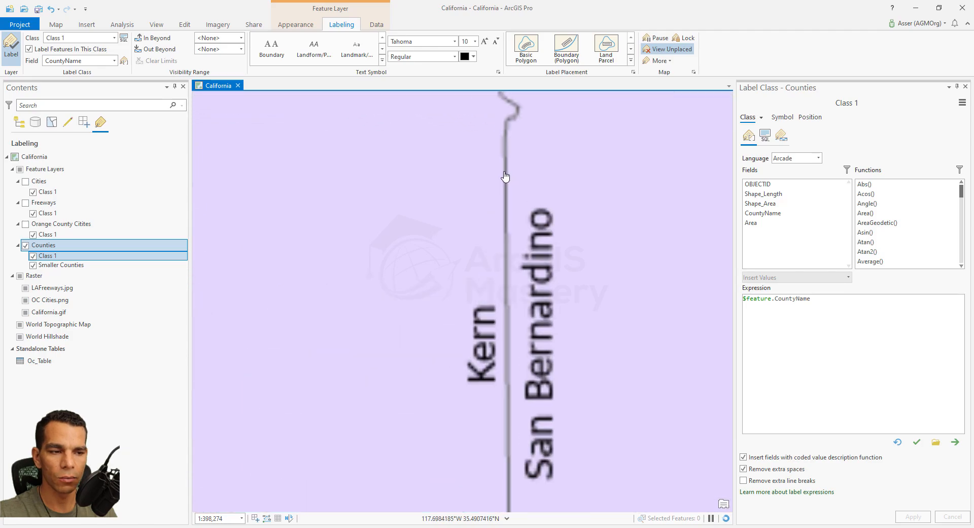
scroll(516, 196, "up", 2)
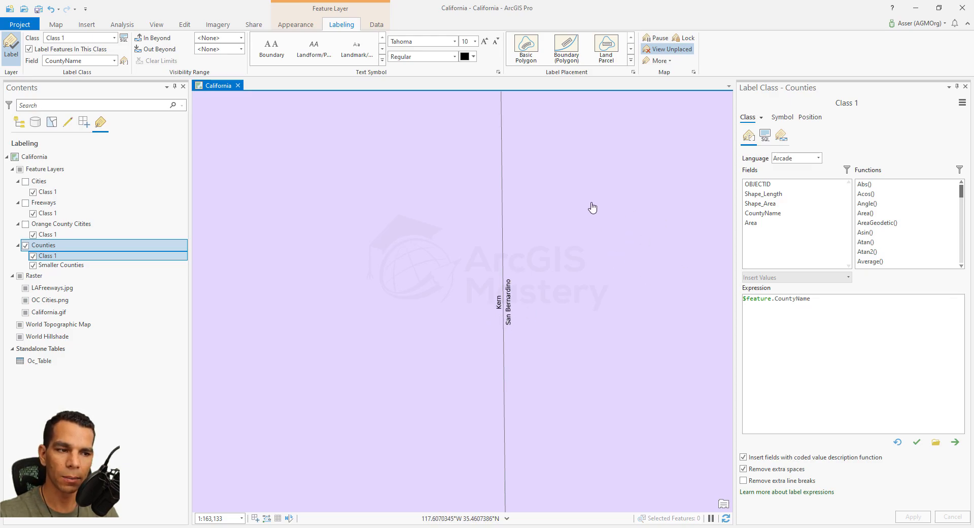
- Apply the Watermark (Polygon) placement style to the Class 1 labels and check them across the counties
left_click(630, 60)
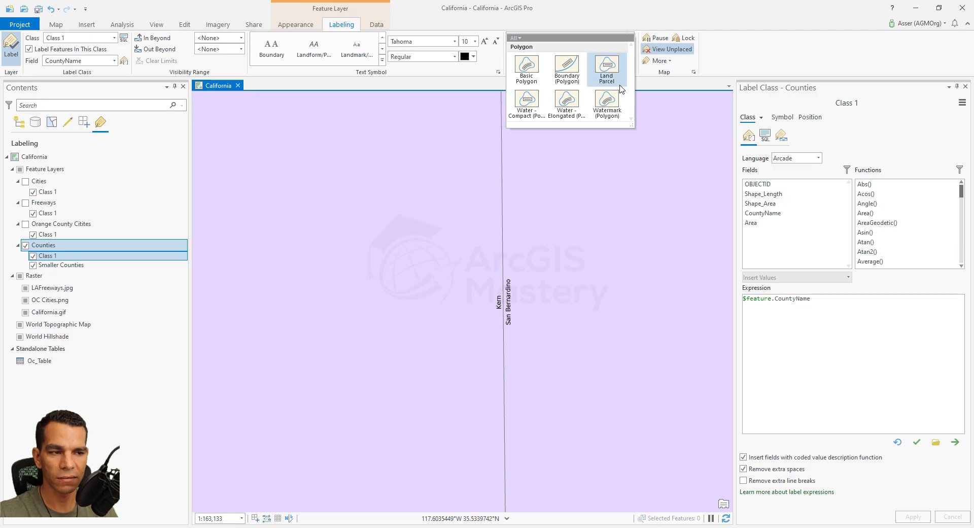
left_click(608, 104)
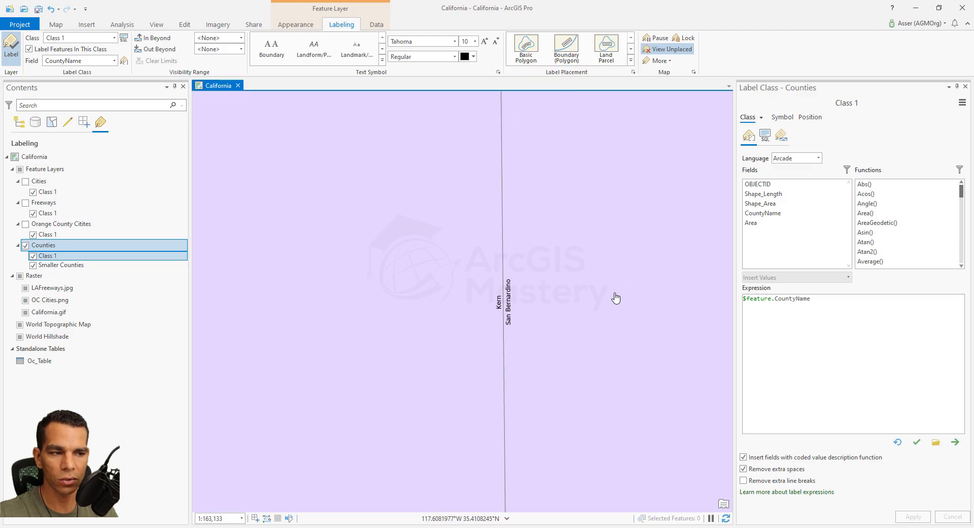
scroll(616, 298, "down", 5)
scroll(614, 287, "up", 3)
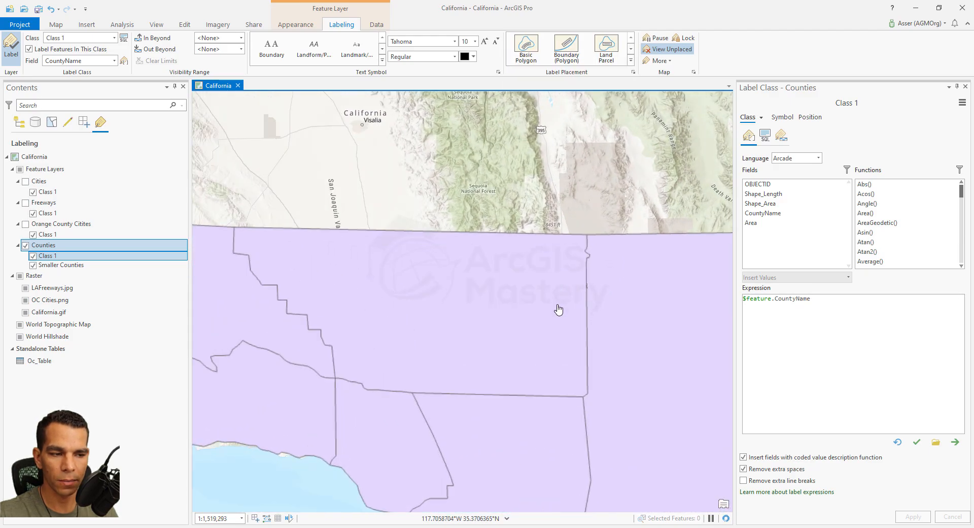
scroll(519, 248, "down", 2)
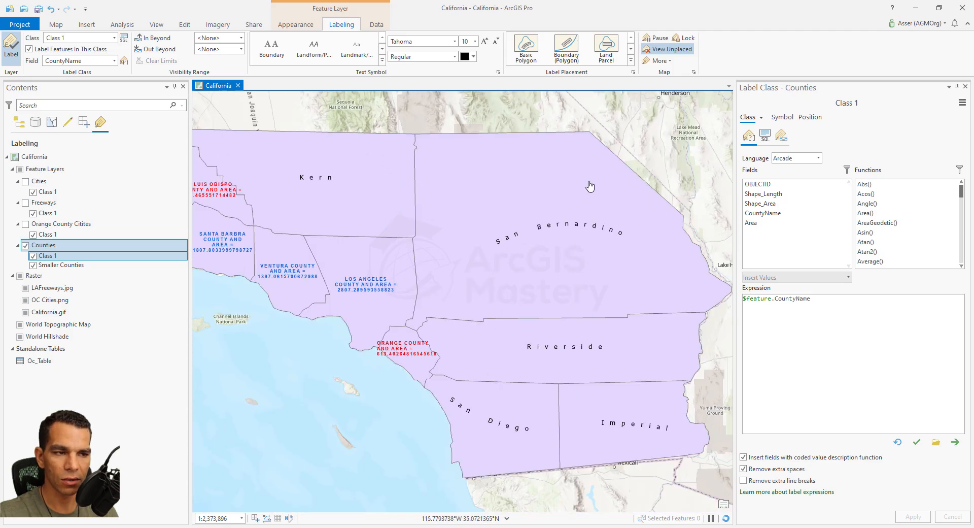
- Review the position and fitting strategy options of Class 1 along with the available polygon placement styles
left_click(632, 60)
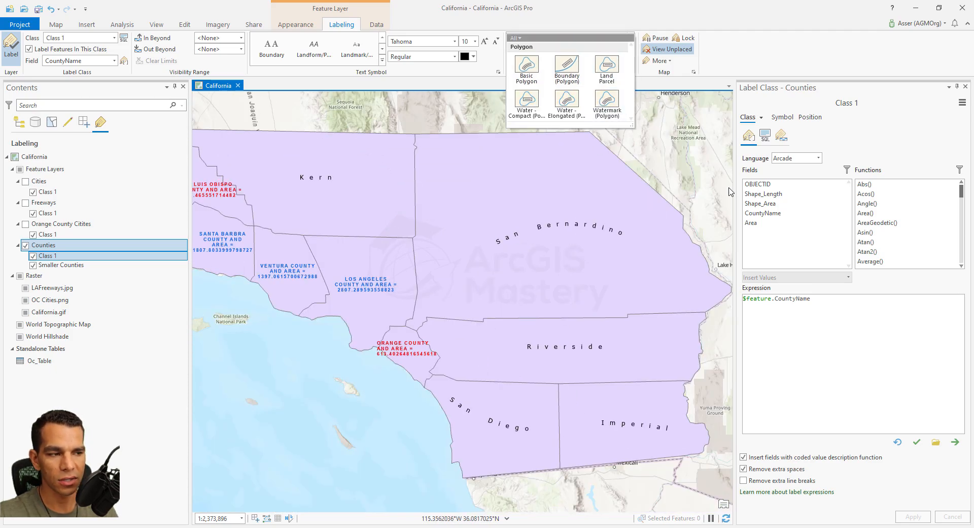
left_click(810, 119)
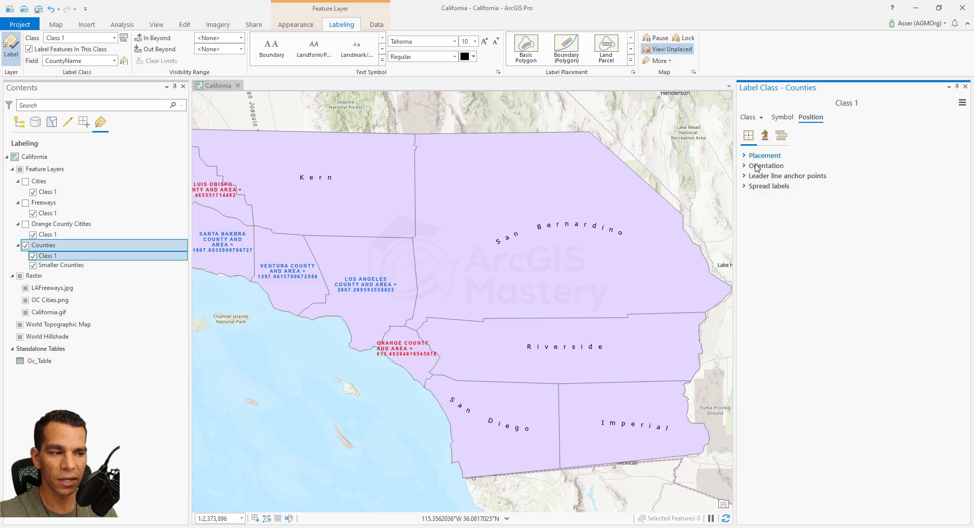
left_click(765, 135)
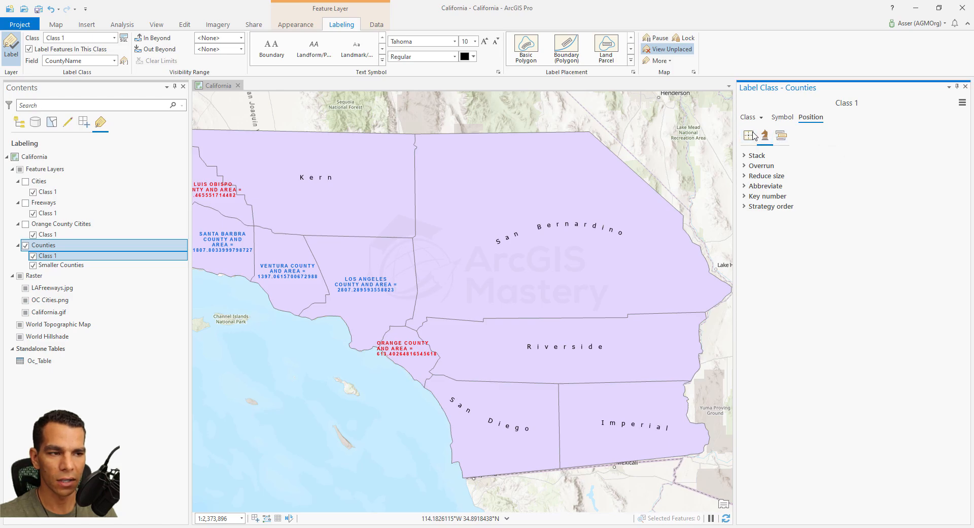
left_click(631, 61)
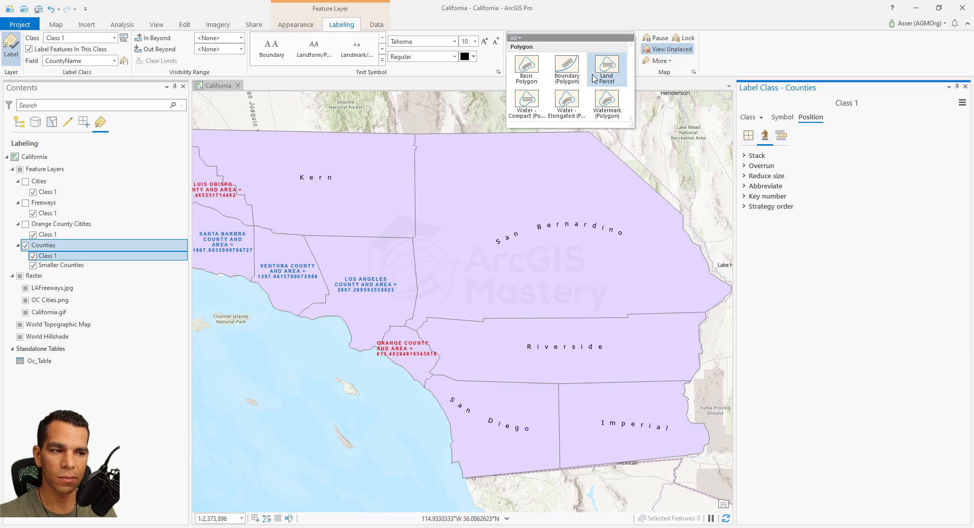
left_click(731, 56)
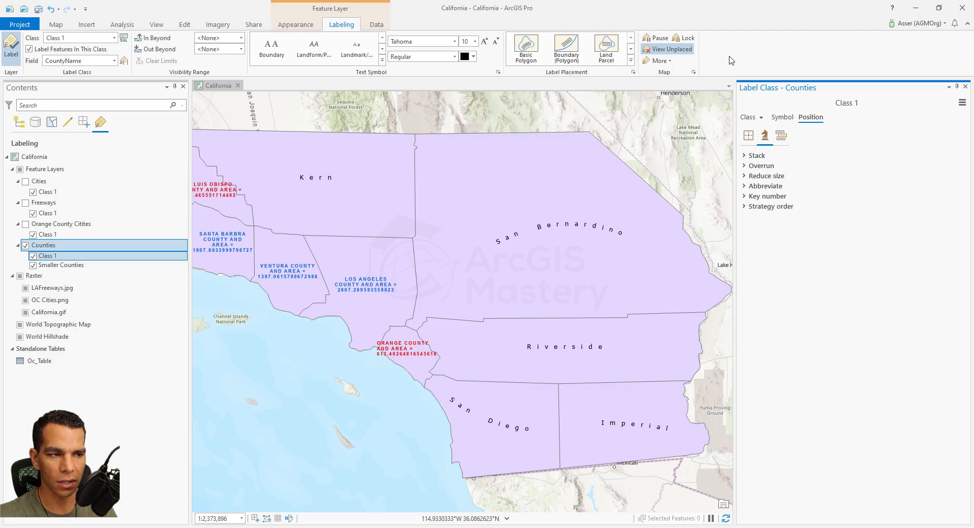
- Pause labeling while zooming in and out on the counties, and turn labeling back on
left_click(657, 41)
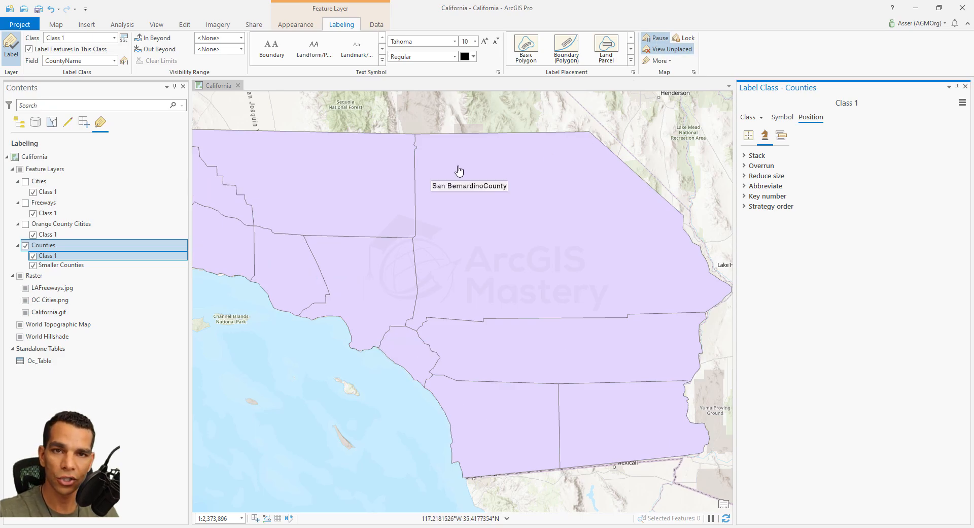
scroll(525, 250, "up", 3)
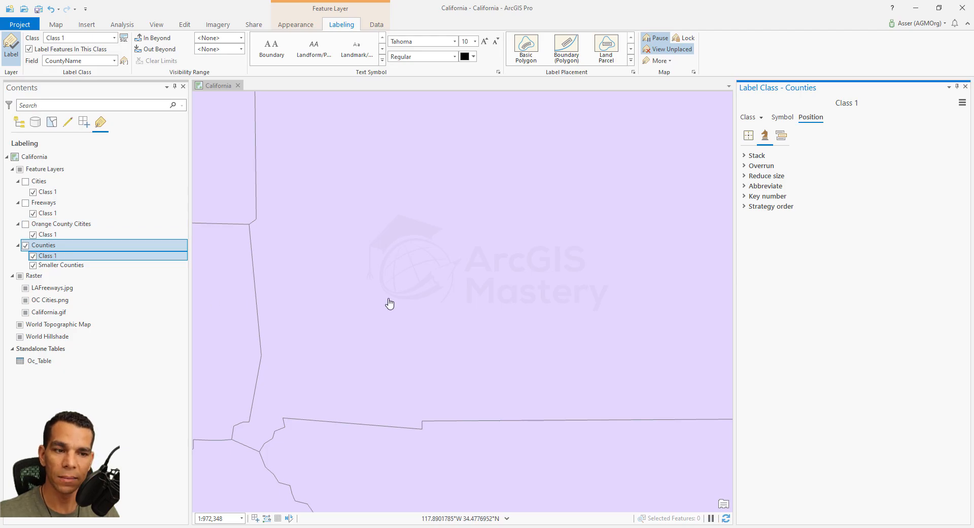
scroll(518, 267, "down", 5)
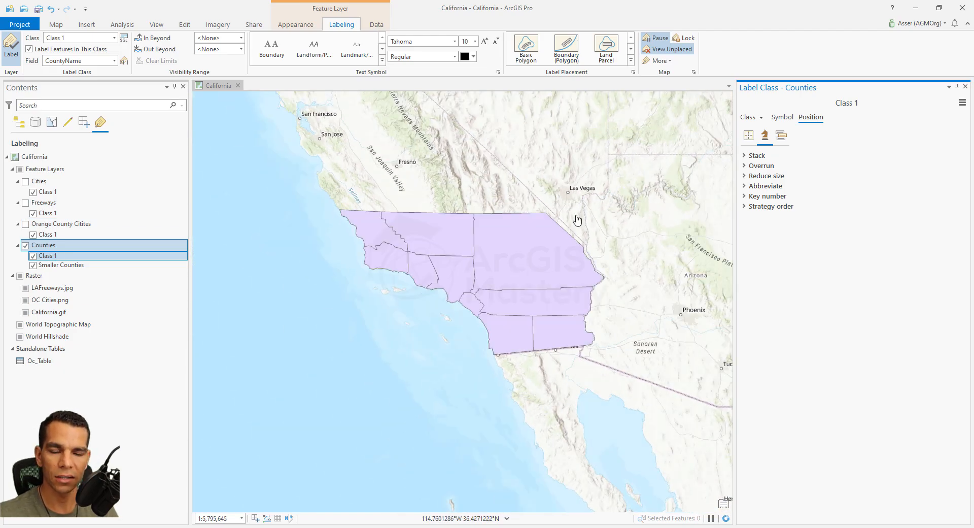
scroll(514, 291, "up", 2)
scroll(476, 218, "up", 7)
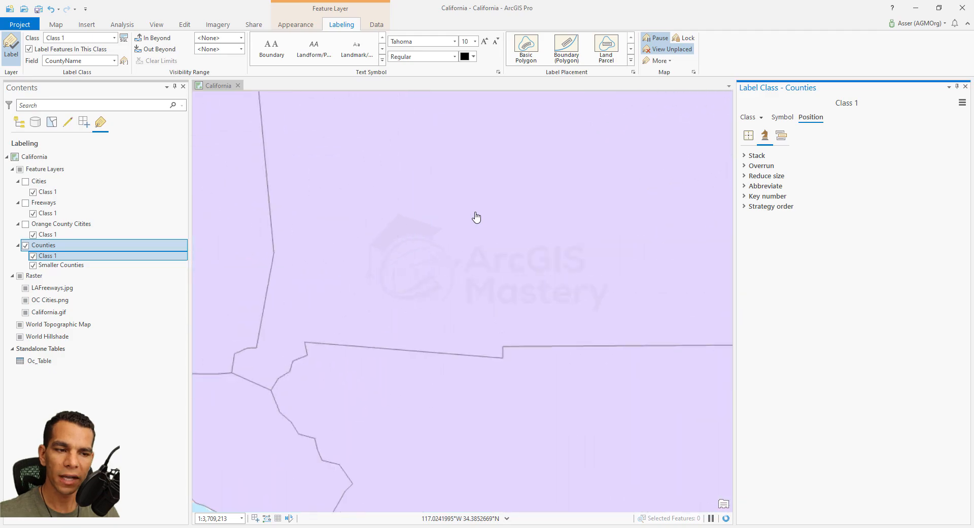
scroll(476, 218, "down", 7)
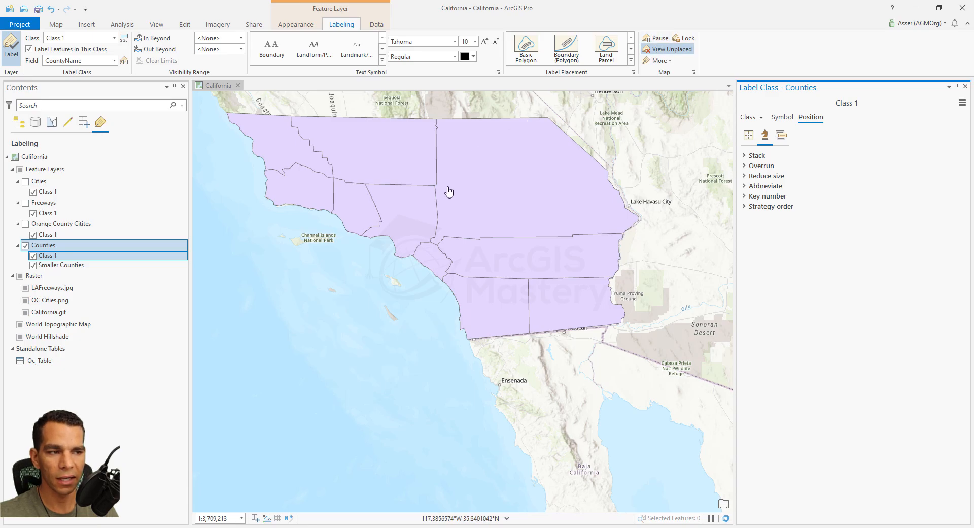
- Refresh the map at a close scale and at a wide scale to check how the county labels redraw
scroll(448, 186, "up", 6)
left_click(726, 518)
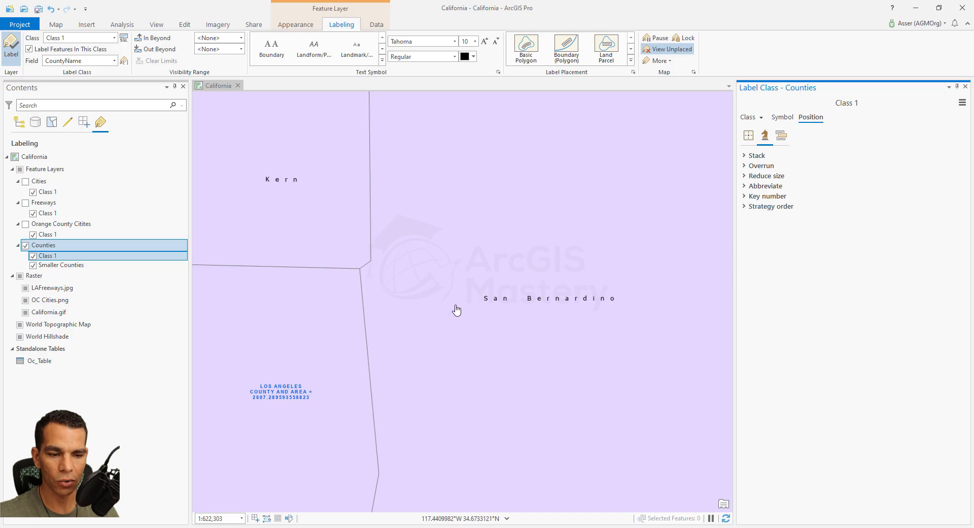
scroll(455, 309, "down", 6)
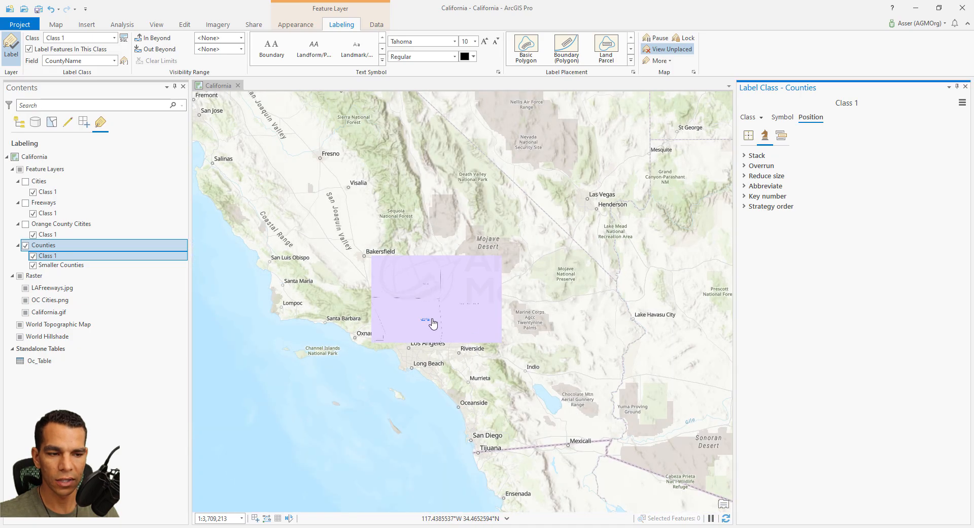
left_click(726, 518)
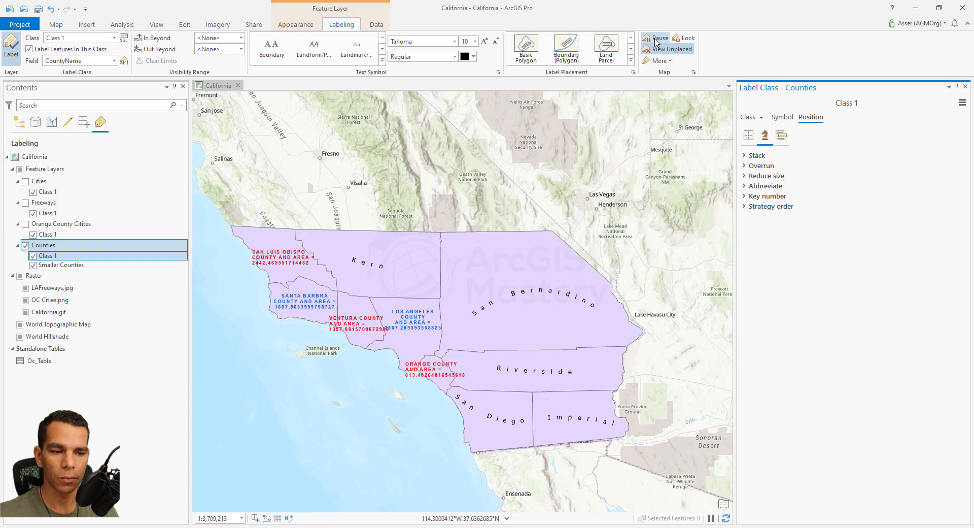
- Lock the map's labels and check how they behave while panning and zooming in on San Bernardino
left_click(686, 40)
left_click_drag(481, 330, 477, 280)
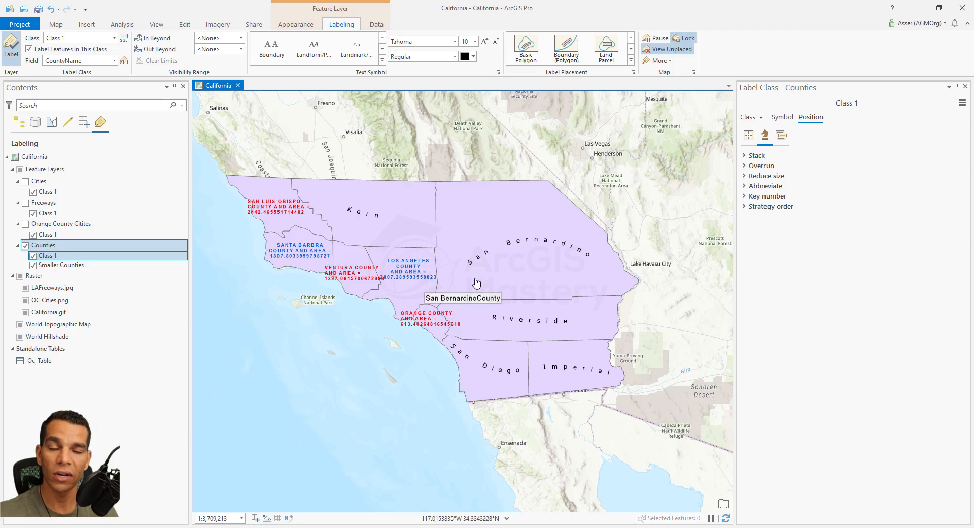
scroll(476, 282, "up", 10)
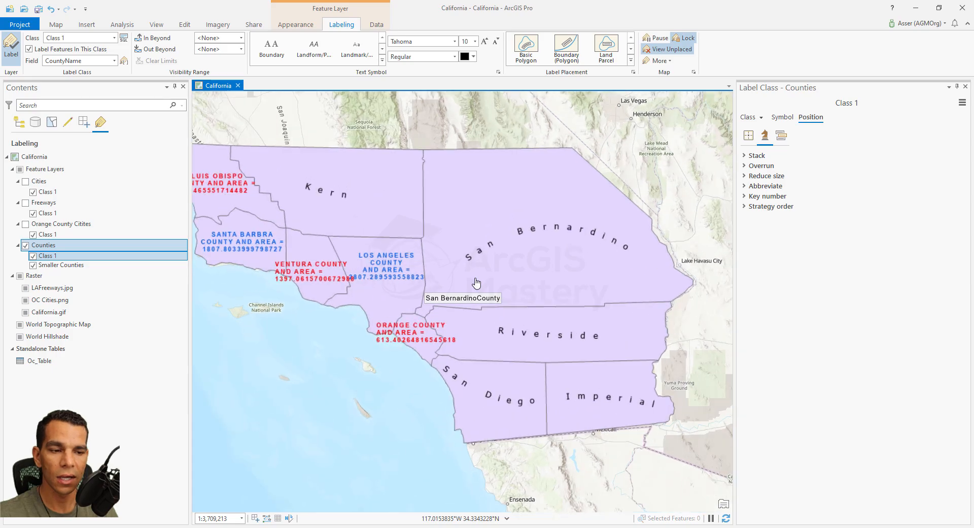
- Unlock the map's labels, check the counties at a wider scale, and look over the additional map-wide labeling options
scroll(476, 282, "down", 2)
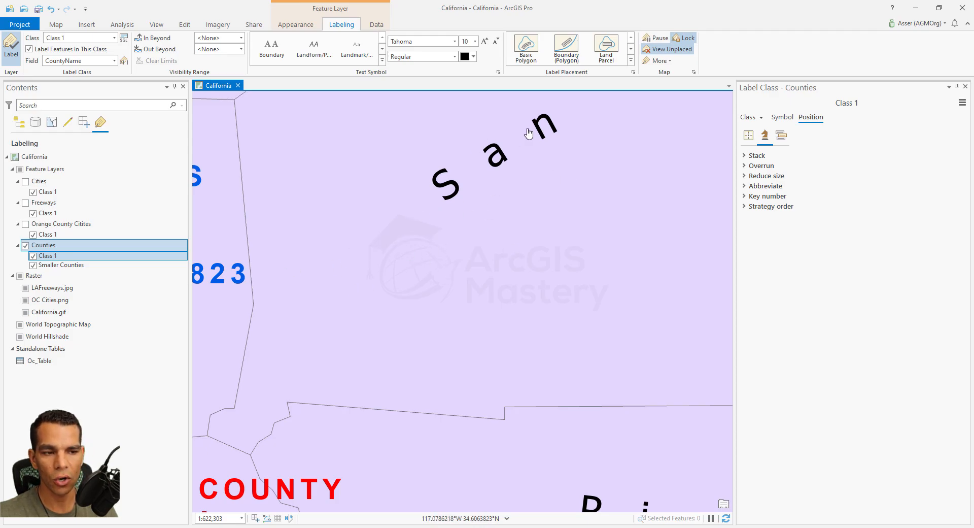
scroll(449, 230, "down", 5)
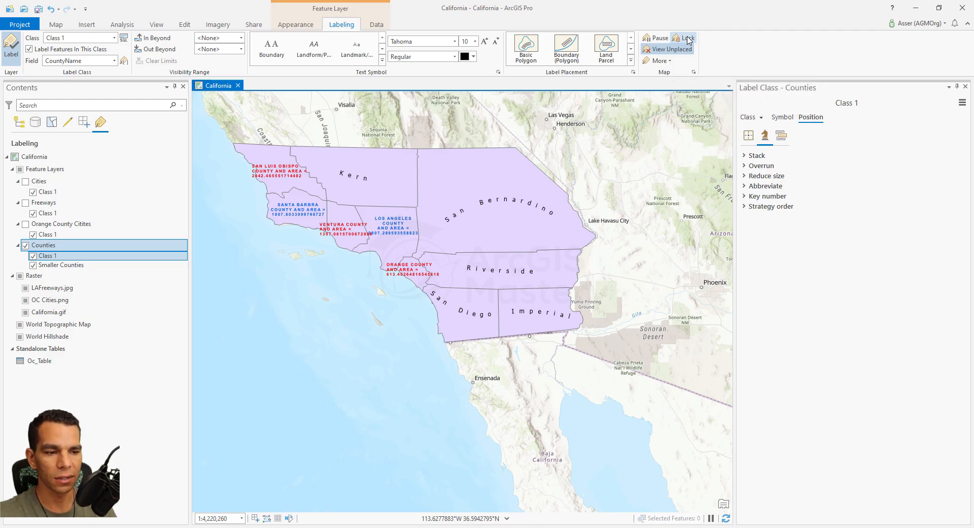
left_click(669, 61)
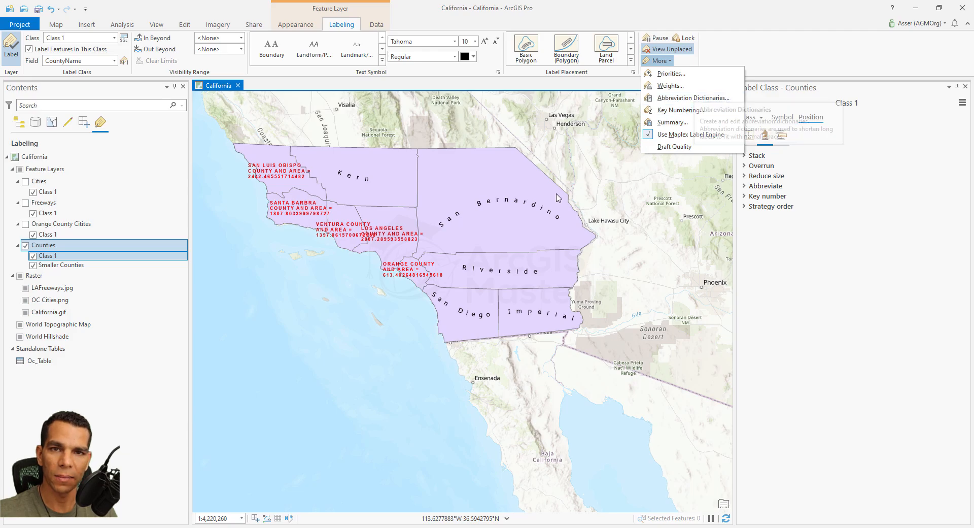
left_click(452, 240)
left_click_drag(485, 238, 534, 241)
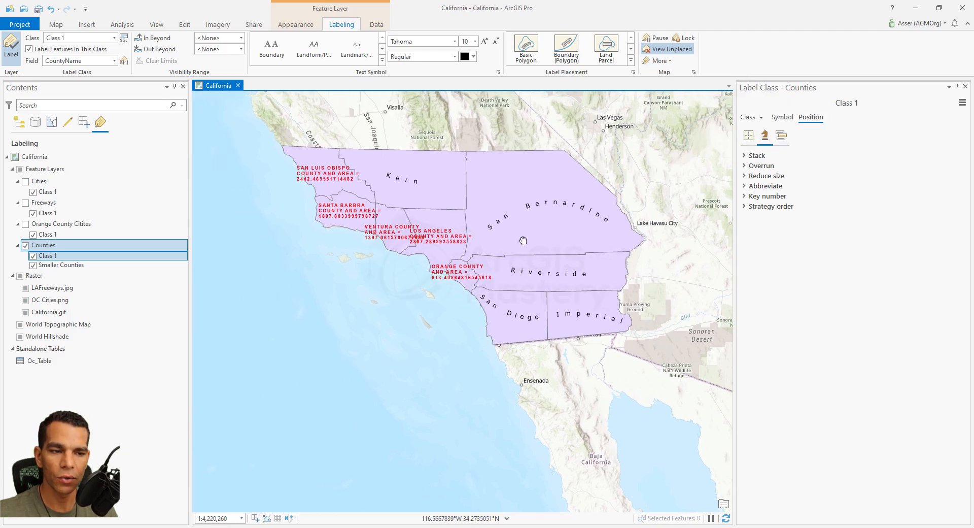
mouse_move(466, 252)
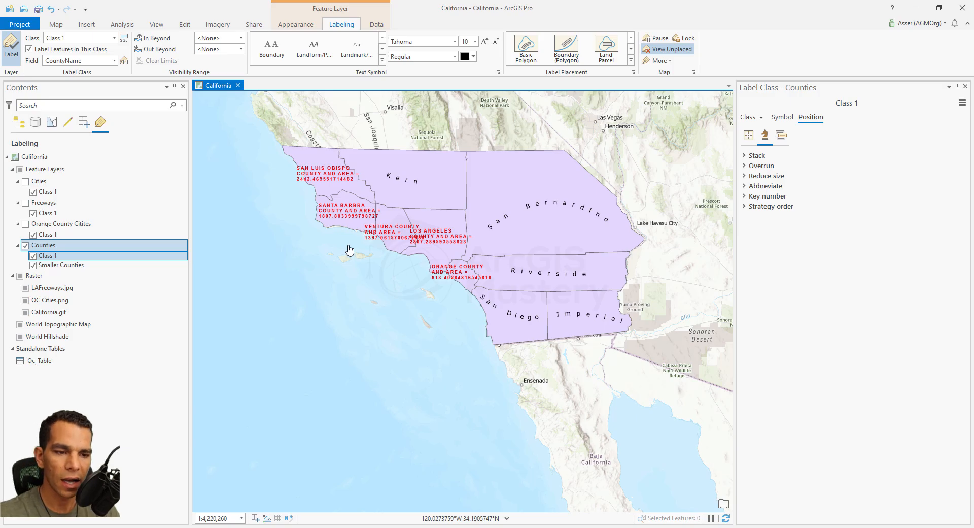
- Inspect the Santa Barbara label up close and compare it with the Area field in the Counties attribute table
scroll(349, 218, "up", 5)
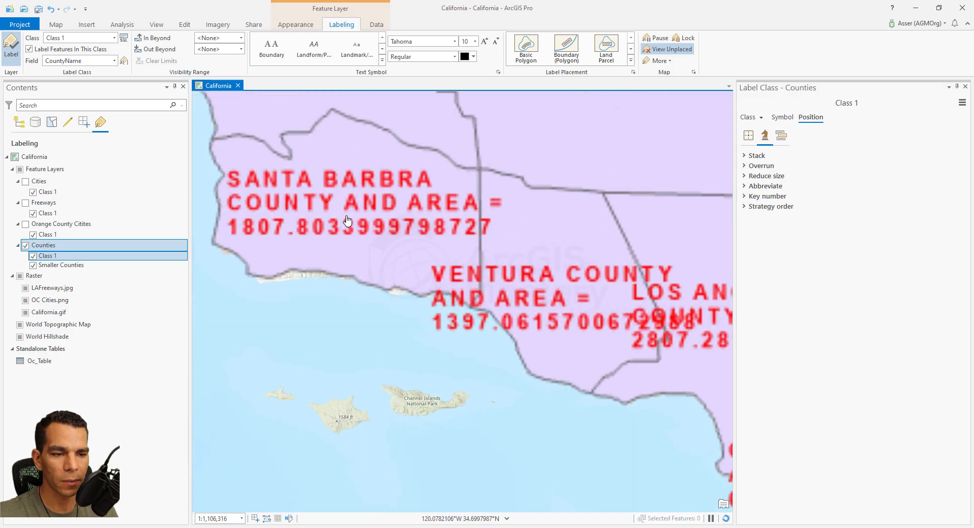
left_click_drag(348, 267, 431, 313)
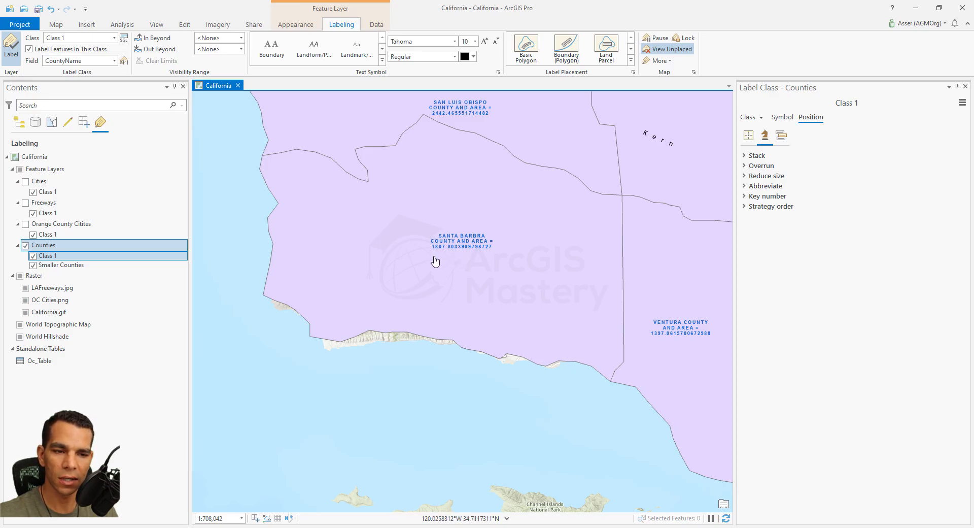
left_click(21, 124)
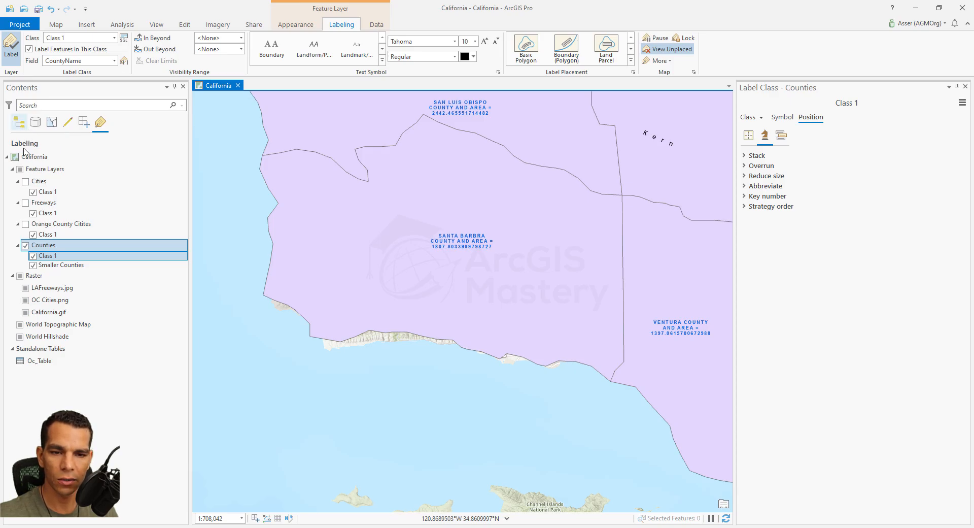
right_click(54, 255)
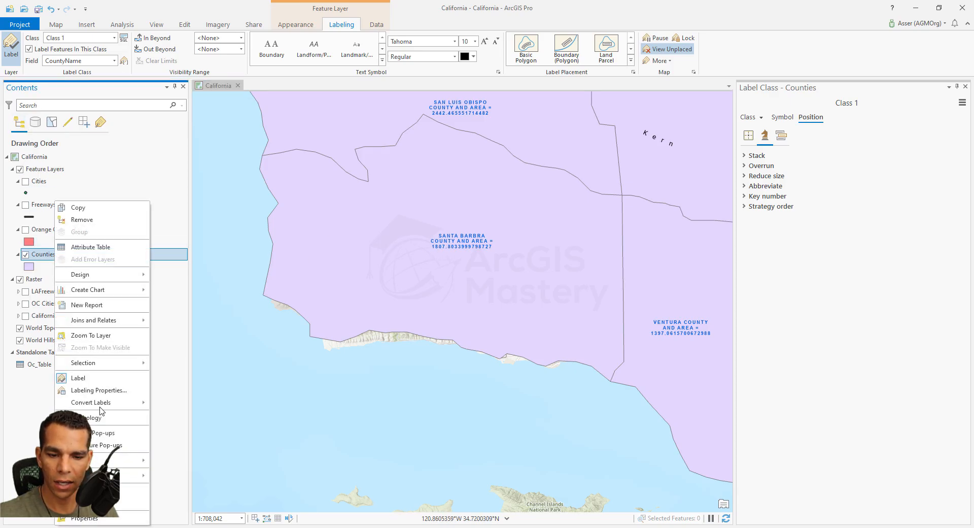
left_click(91, 247)
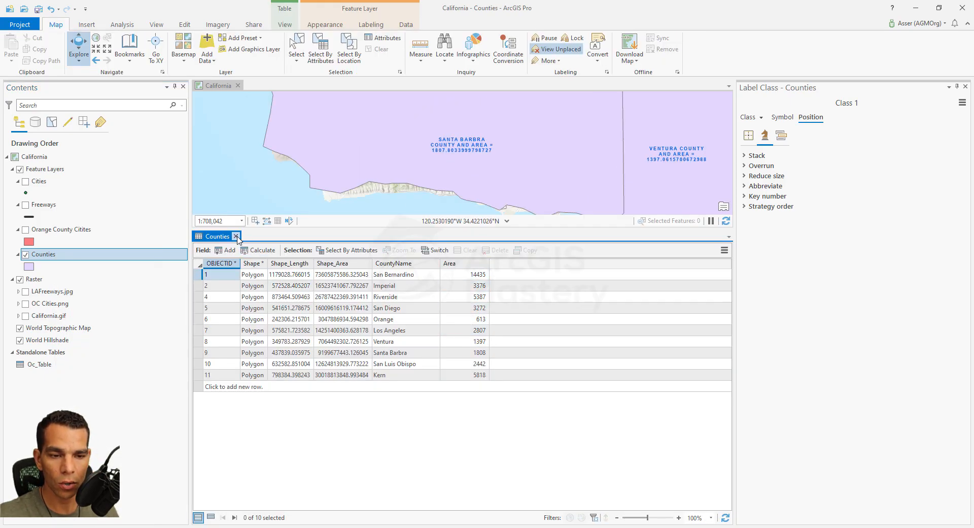
left_click(237, 237)
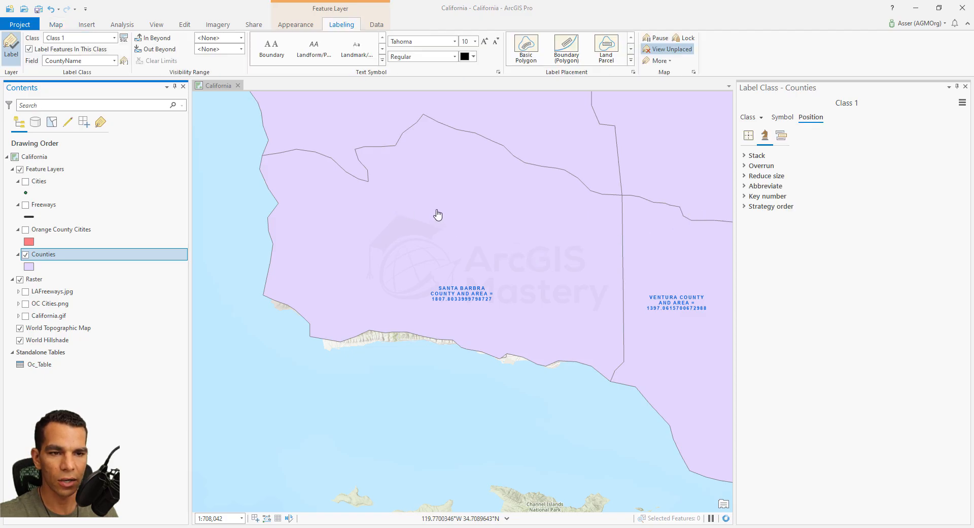
- Open the label expression editor for the Counties layer and switch it to the Smaller Counties class
left_click(124, 61)
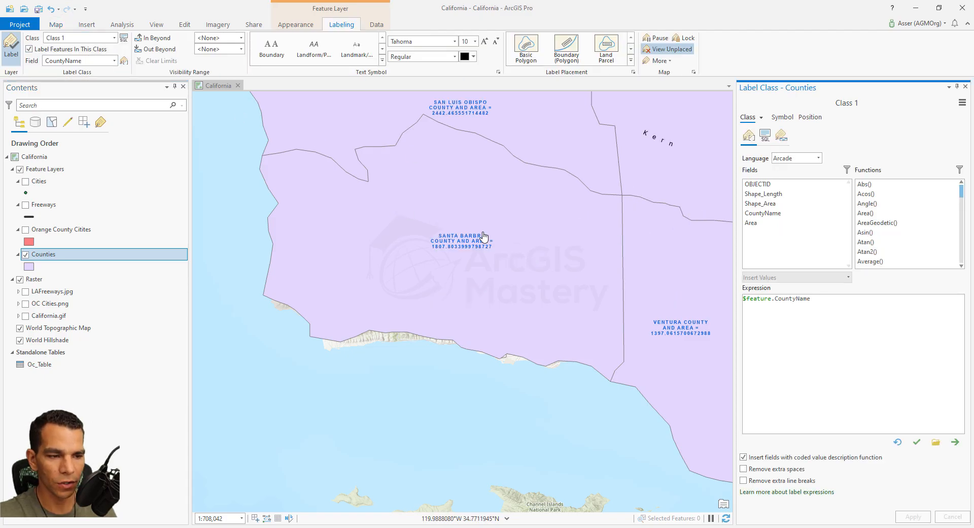
left_click(818, 159)
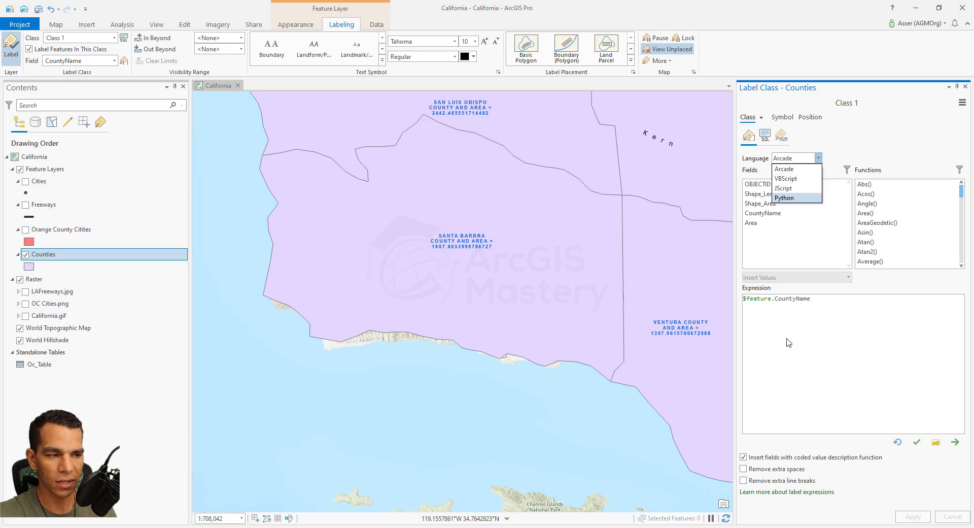
left_click(115, 38)
left_click(114, 39)
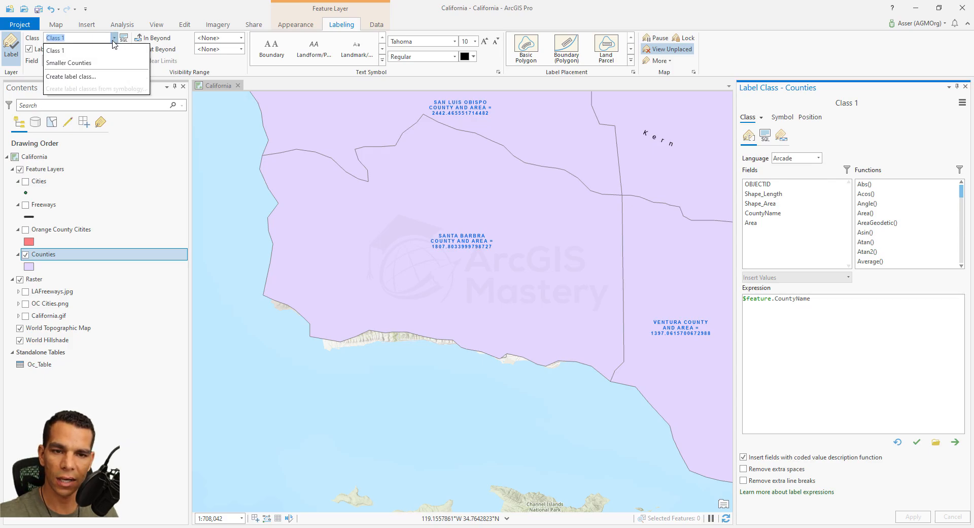
left_click(97, 64)
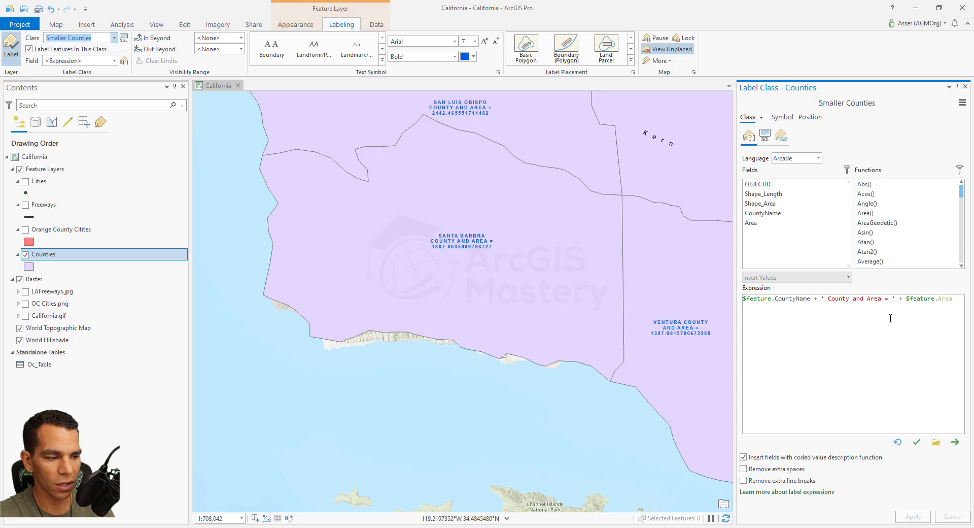
- Set the Smaller Counties expression language to JScript and enable the advanced expression form
left_click(818, 158)
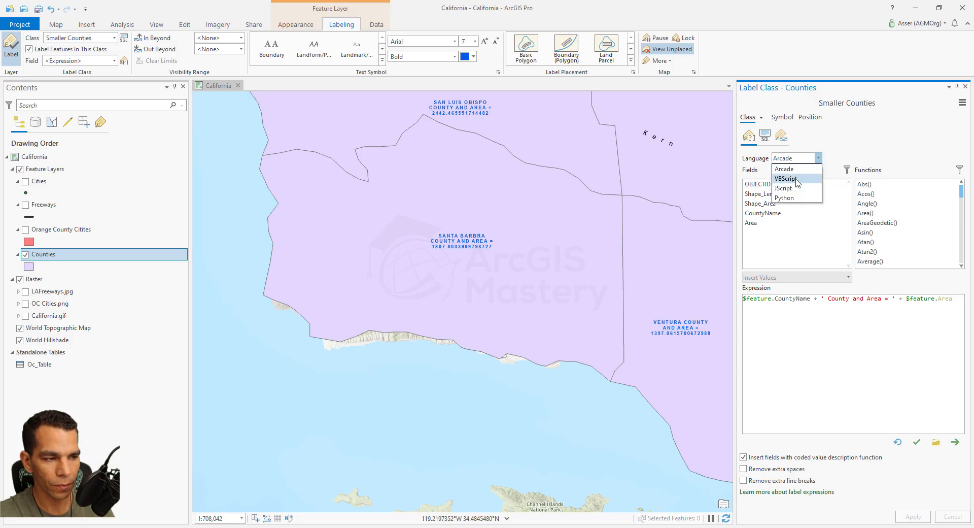
left_click(791, 188)
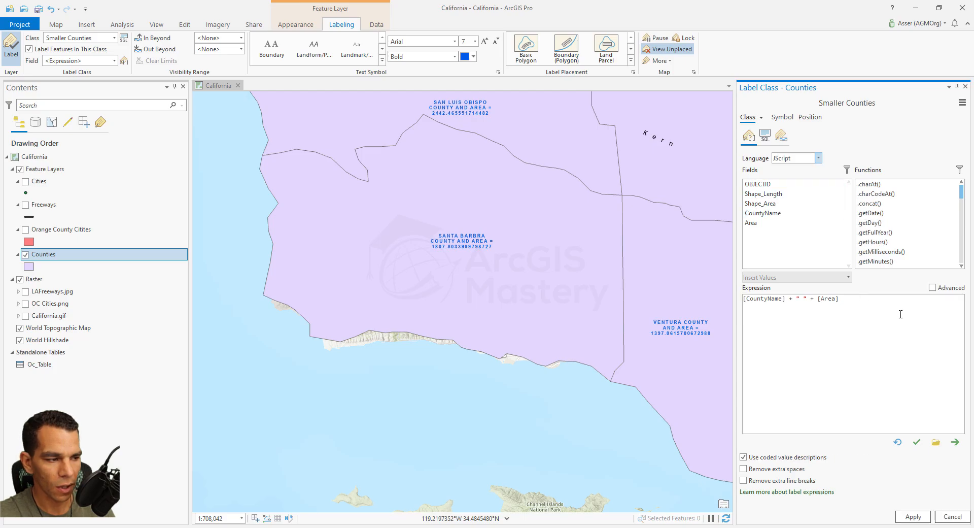
left_click(933, 287)
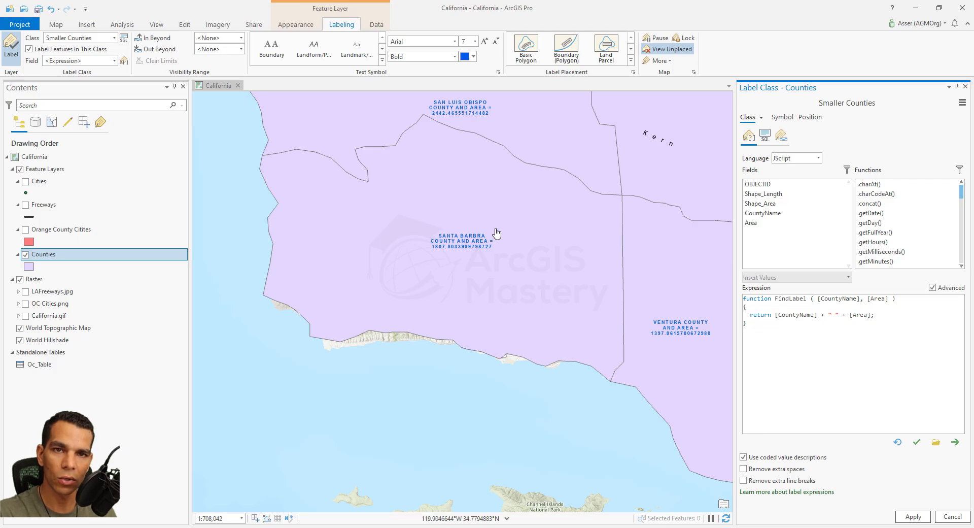
- Add a line inside the FindLabel function that declares var label = [CountyName]
left_click(818, 308)
key("Return")
type("va")
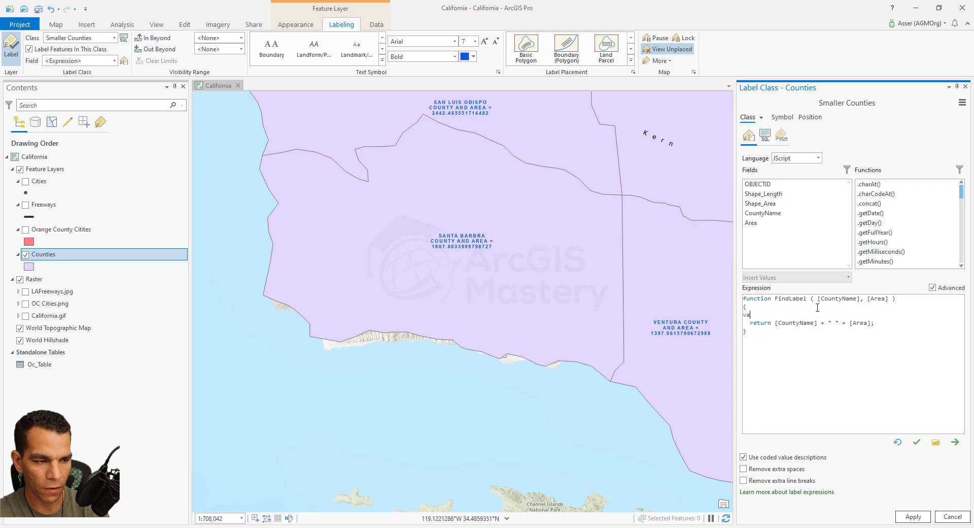
type("r label  =")
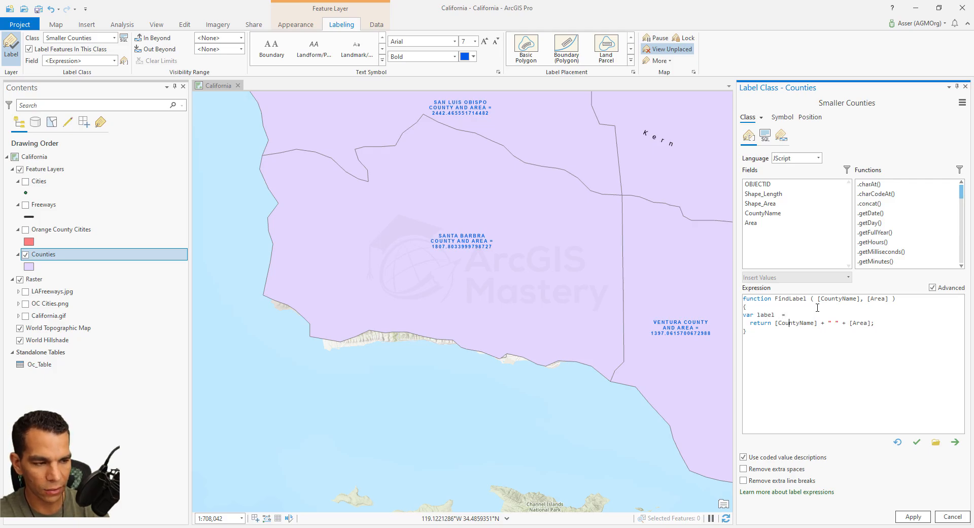
key("shift+Right")
key("shift+Right")
key("shift+Right")
key("shift+Right")
key("shift+Right")
key("shift+Right")
key("shift+Right")
key("shift+Right")
key("shift+Right")
key("shift+Right")
key("shift+Right")
key("shift+Right")
key("shift+Right")
key("shift+Left")
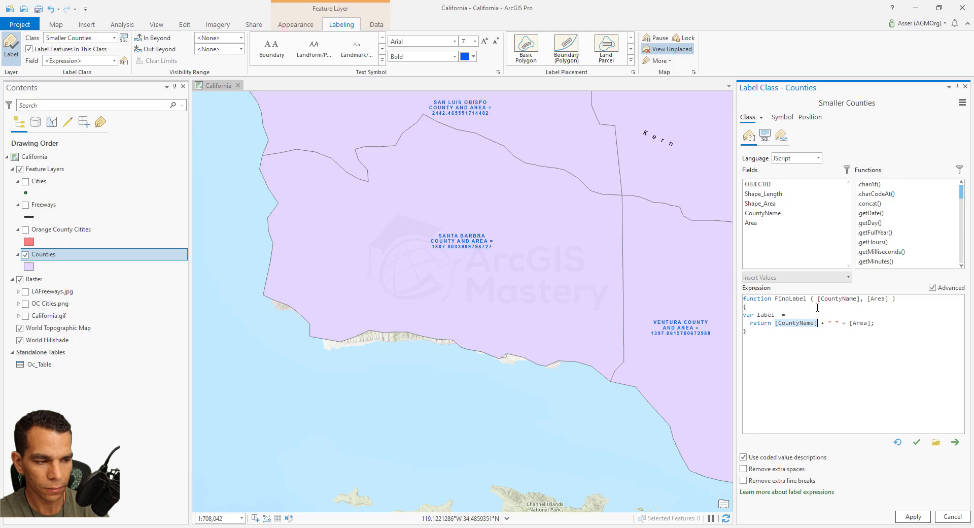
key("ctrl+c")
key("Up")
key("End")
key("ctrl+v")
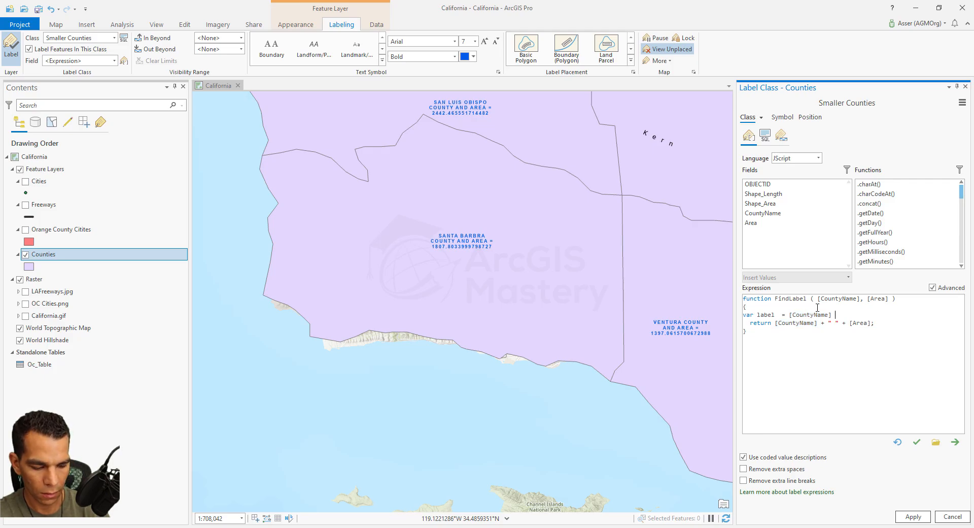
- Extend the label variable with the text " County\nArea = " so the area starts on a new line
type("+ \"\"")
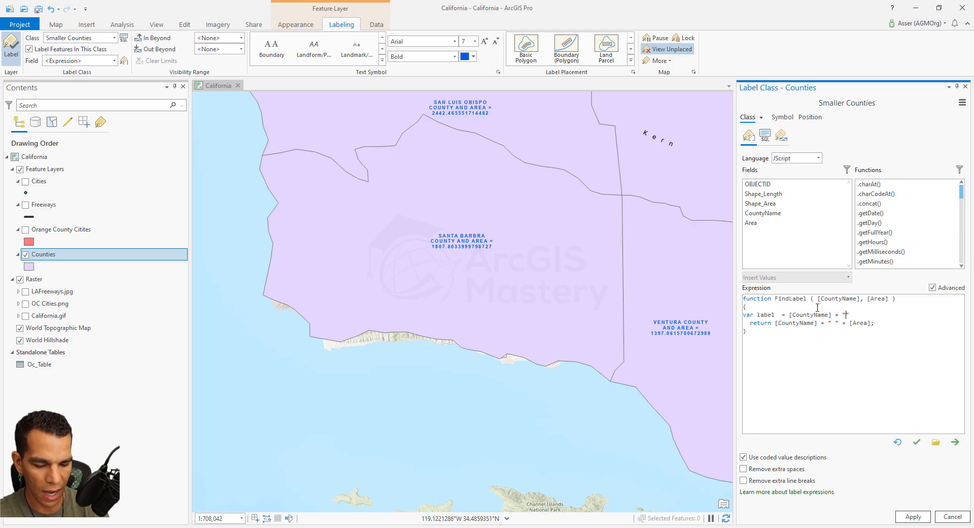
type(" County")
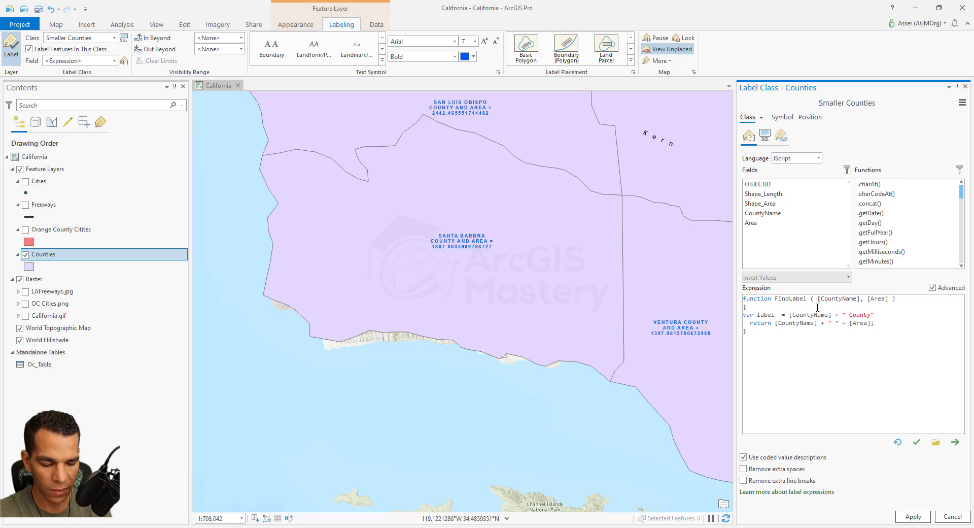
type("\\n")
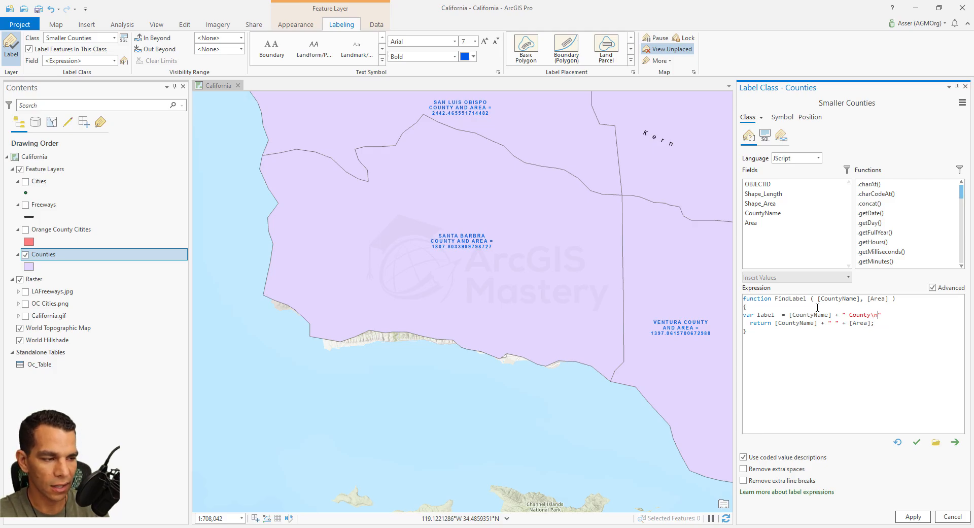
key("BackSpace")
type("Area =")
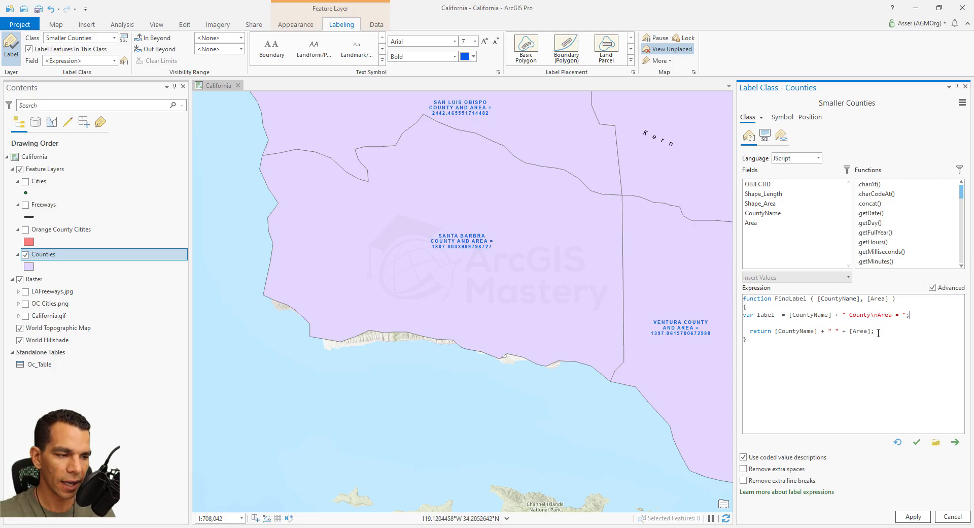
- Make the function return label instead of the joined fields, apply the expression, and check the county labels
left_click_drag(876, 331, 775, 332)
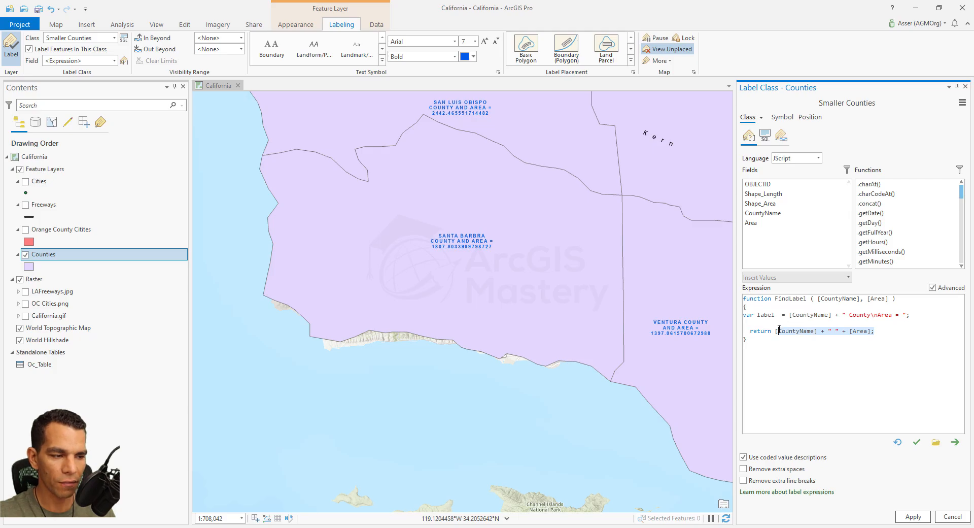
type("label;")
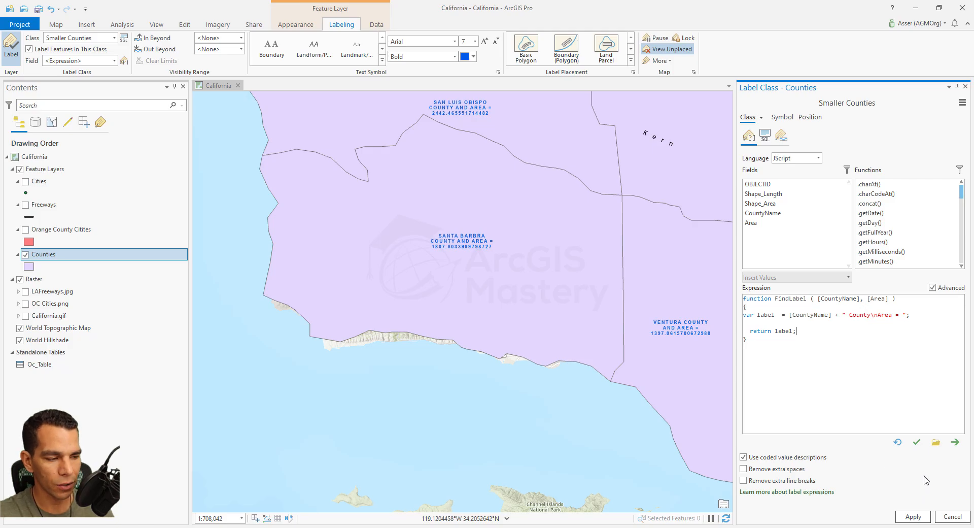
left_click(914, 516)
scroll(355, 294, "down", 3)
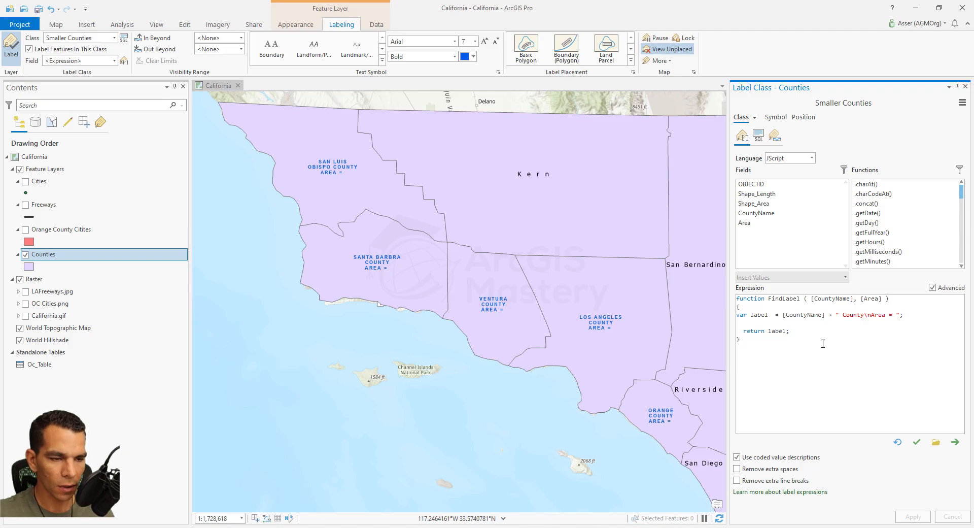
- Append +[Area] to the end of the label variable's text and review the fields passed to the FindLabel function
left_click(898, 315)
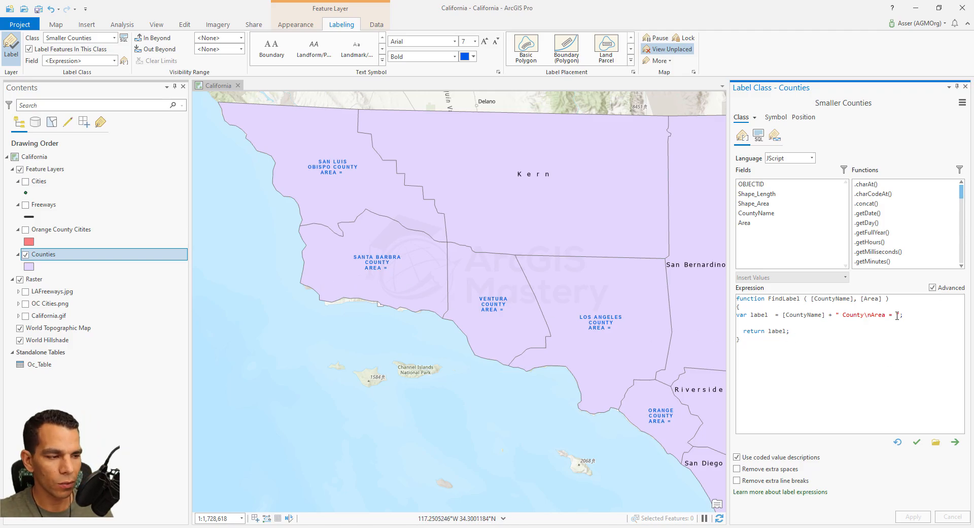
type("+")
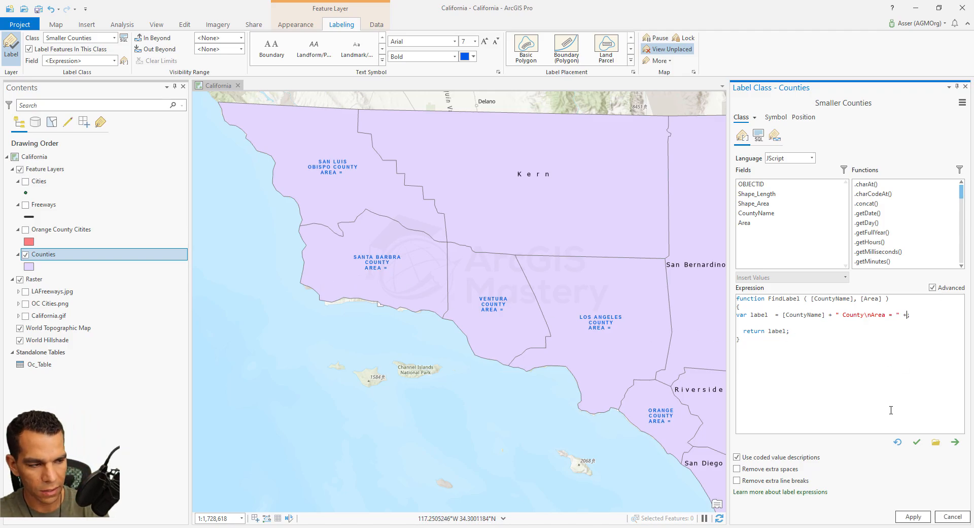
type("[A")
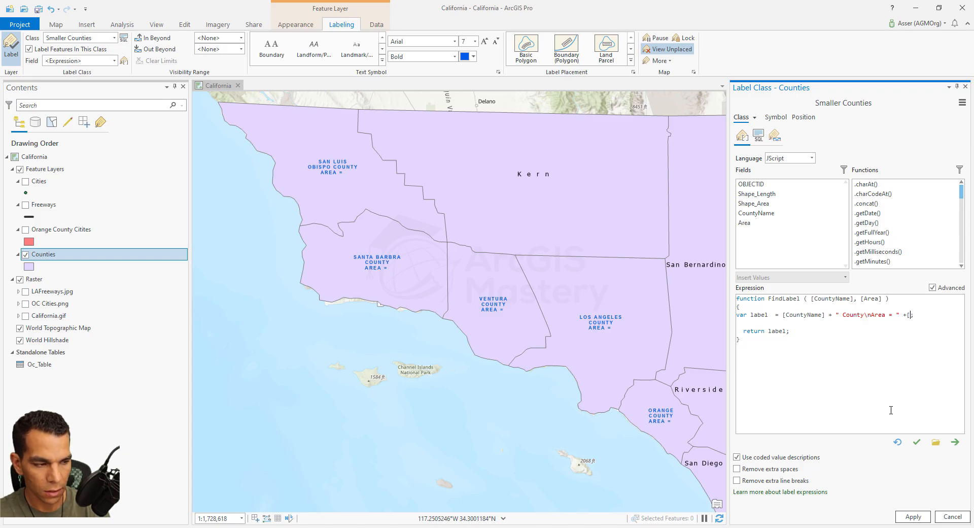
type("rea]")
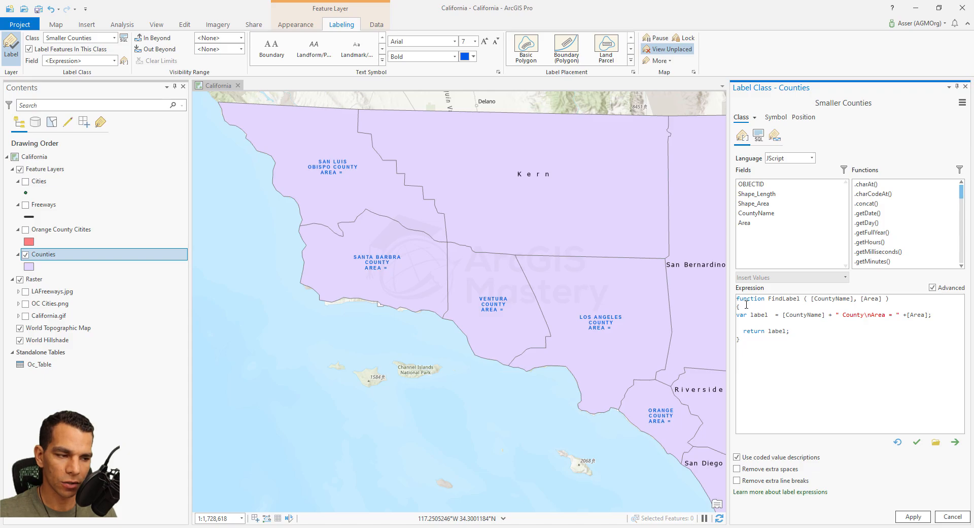
left_click_drag(737, 298, 854, 300)
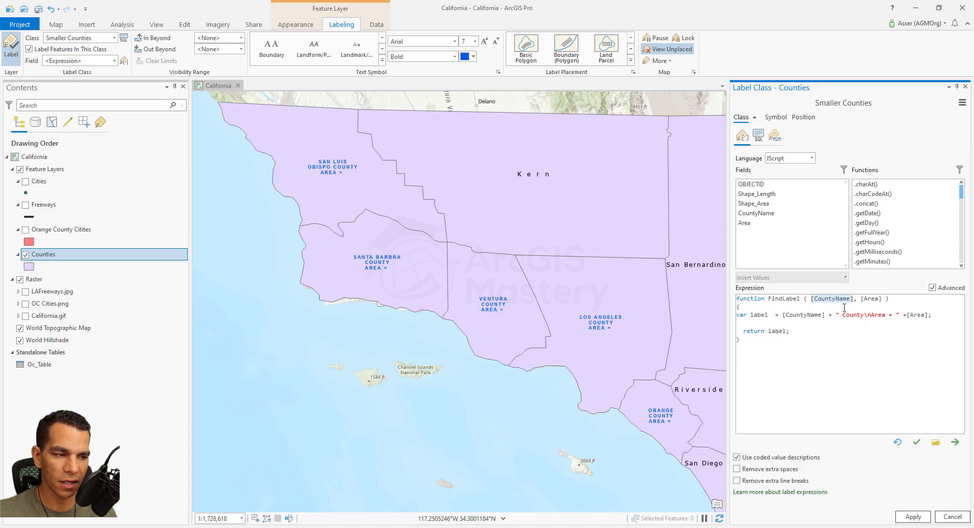
left_click(764, 203)
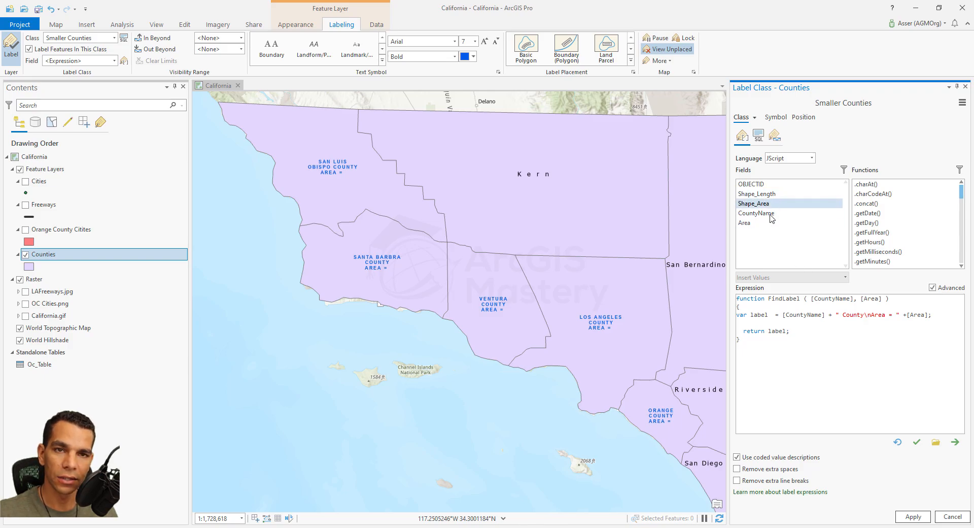
- Add [OBJECTID] after [Area] as a third field passed to the FindLabel function
left_click(823, 305)
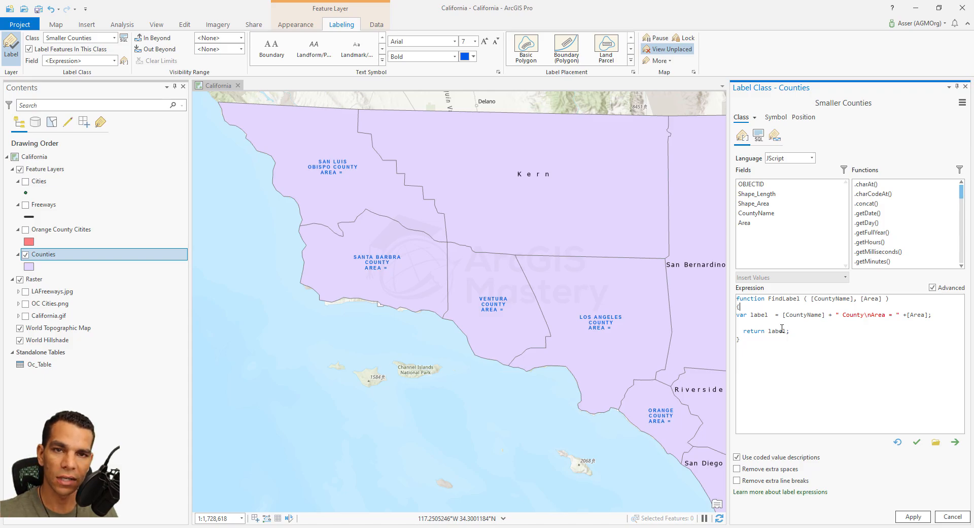
left_click(893, 314)
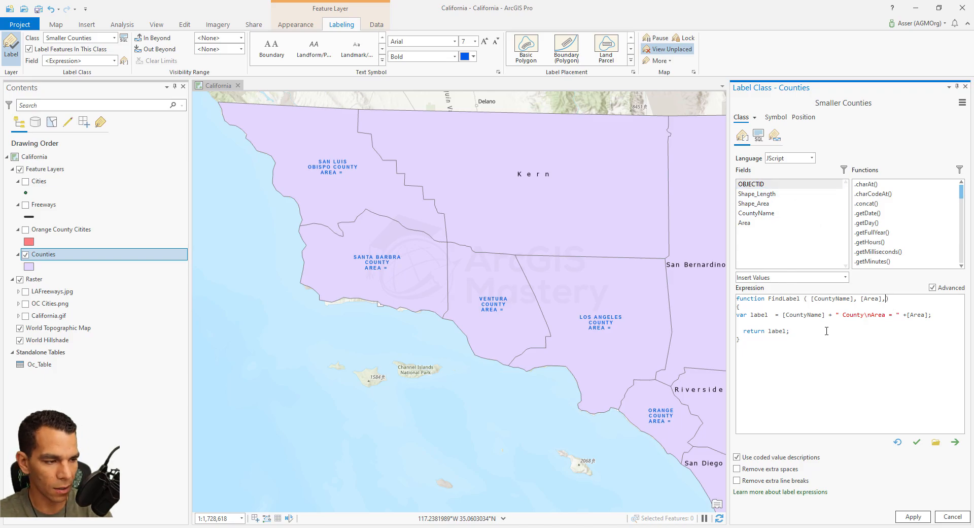
type(",")
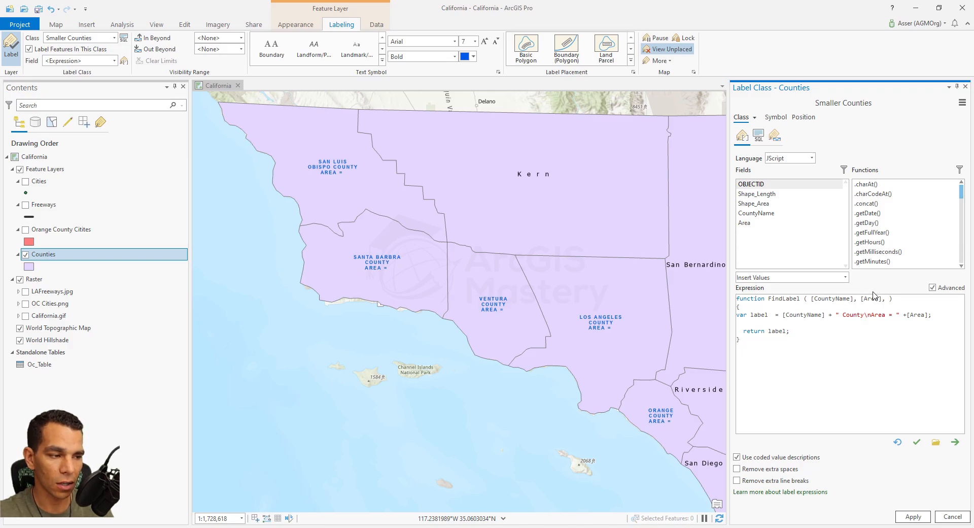
double_click(751, 184)
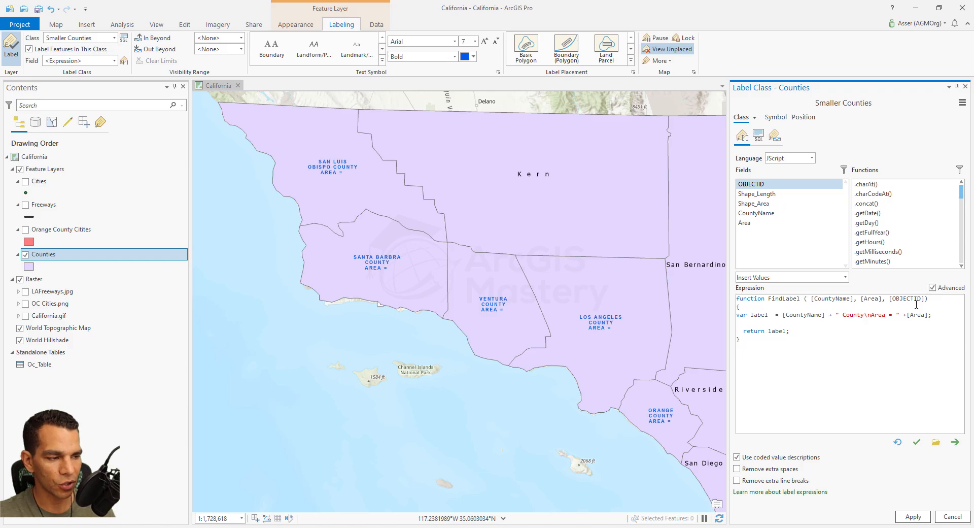
- Append +"\nOBJID= "+[OBJECTID] to the label variable, apply the expression, and check the county labels on the map
left_click(929, 315)
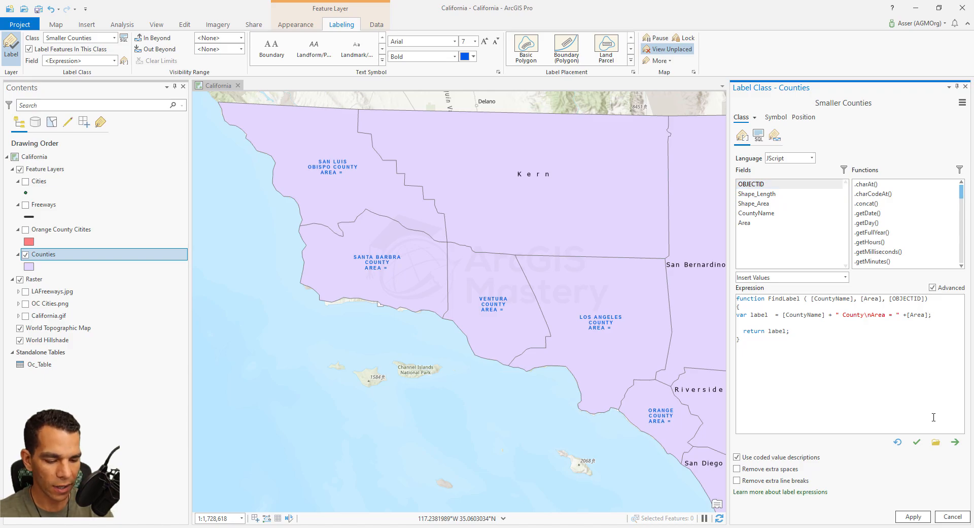
type("+\"\"")
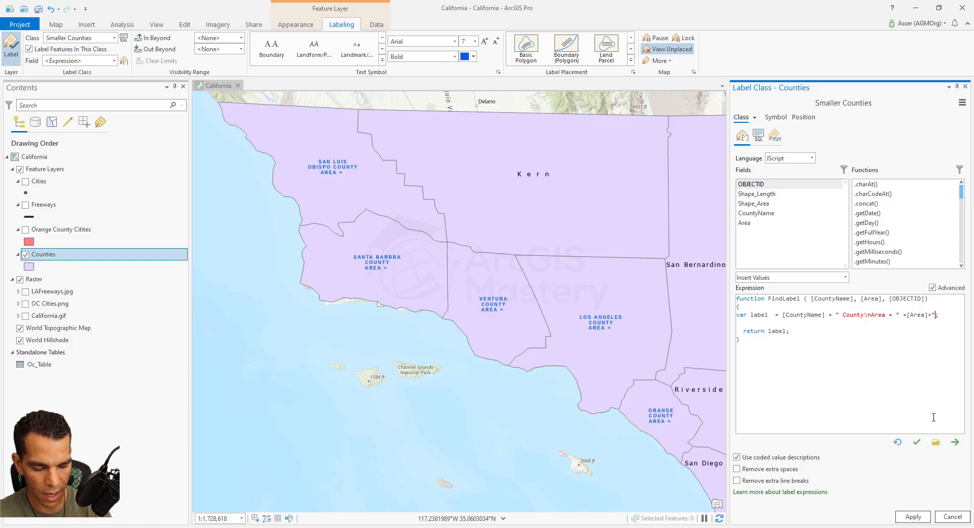
type("/")
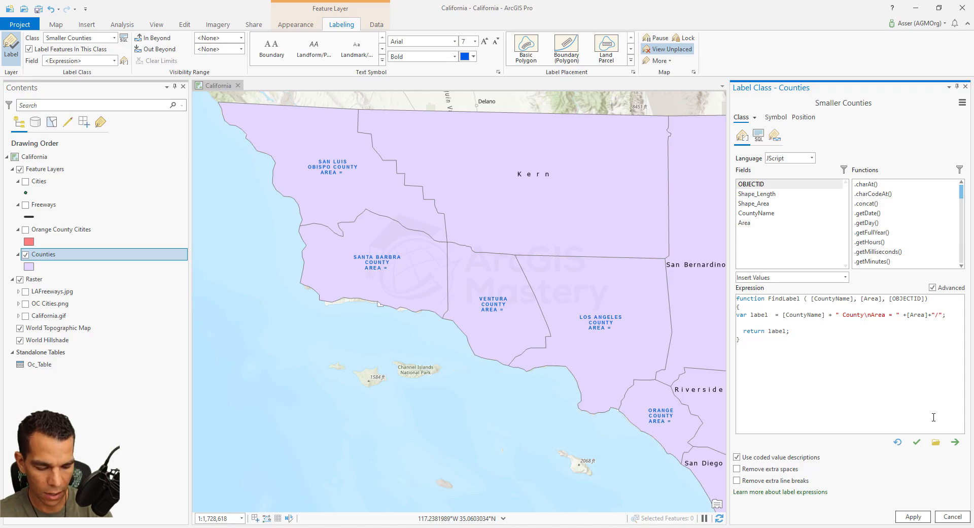
type("n")
type("OBJ")
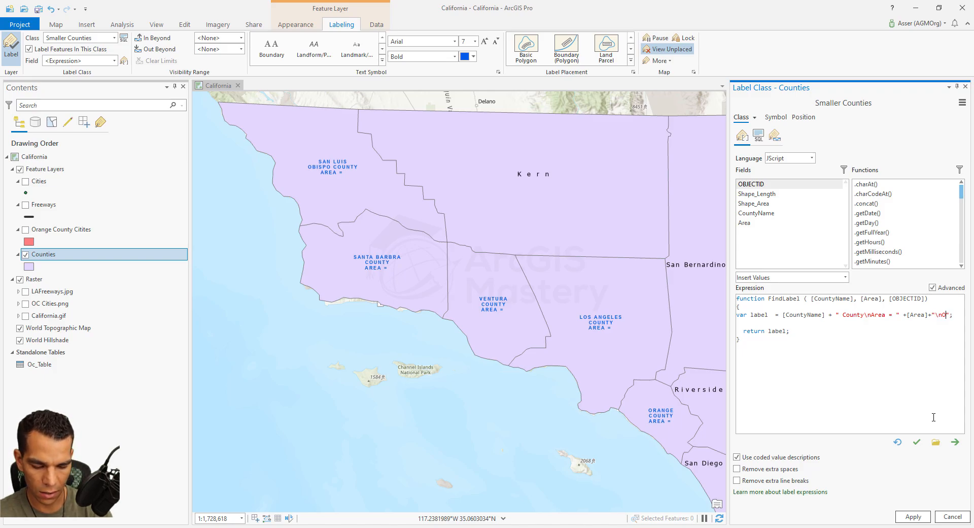
type("ID= ")
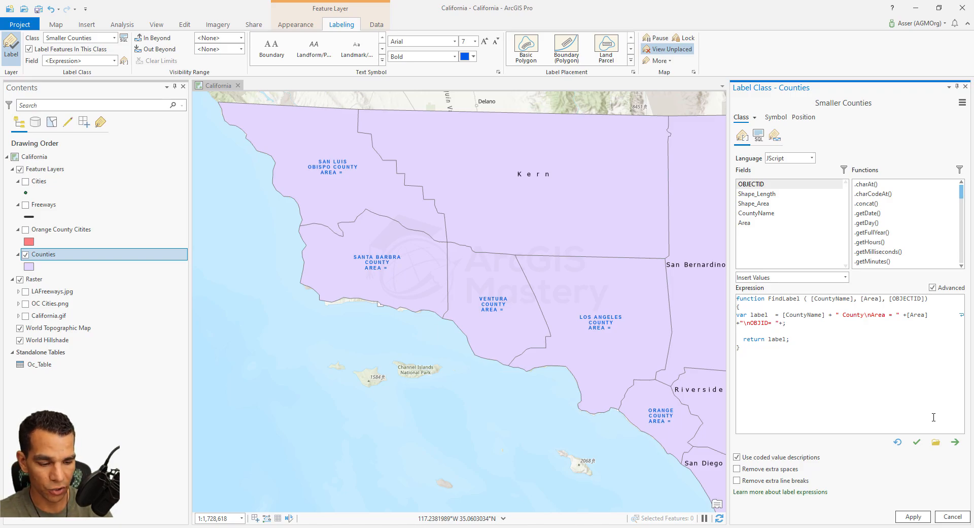
type("[OBJECTID")
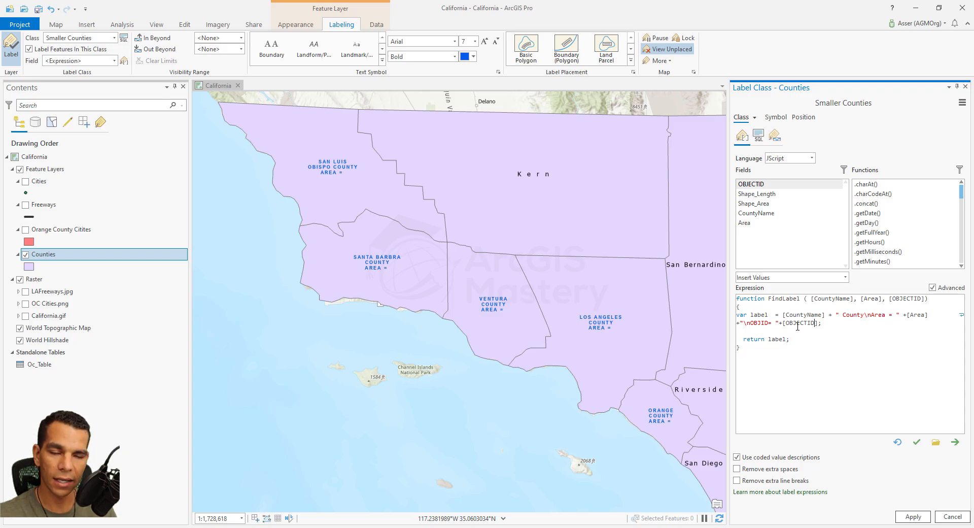
left_click(911, 516)
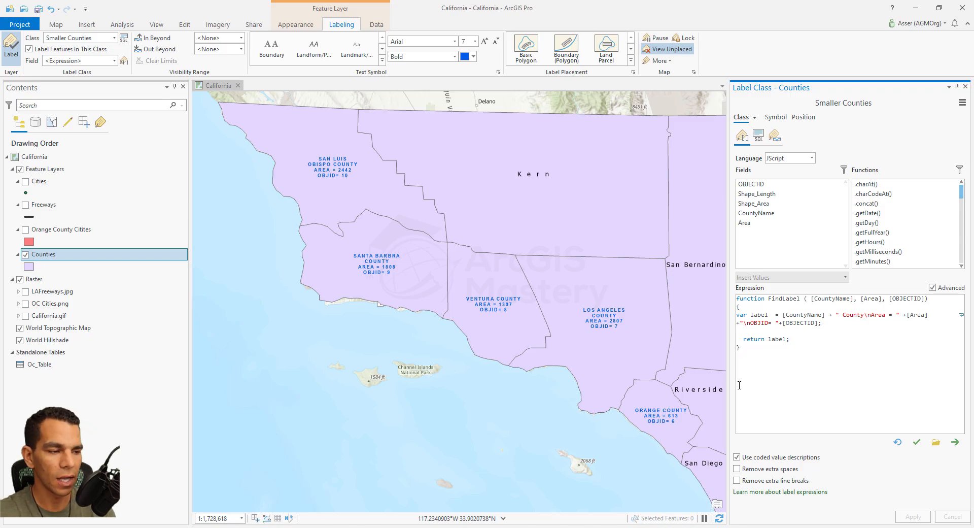
left_click_drag(729, 378, 729, 378)
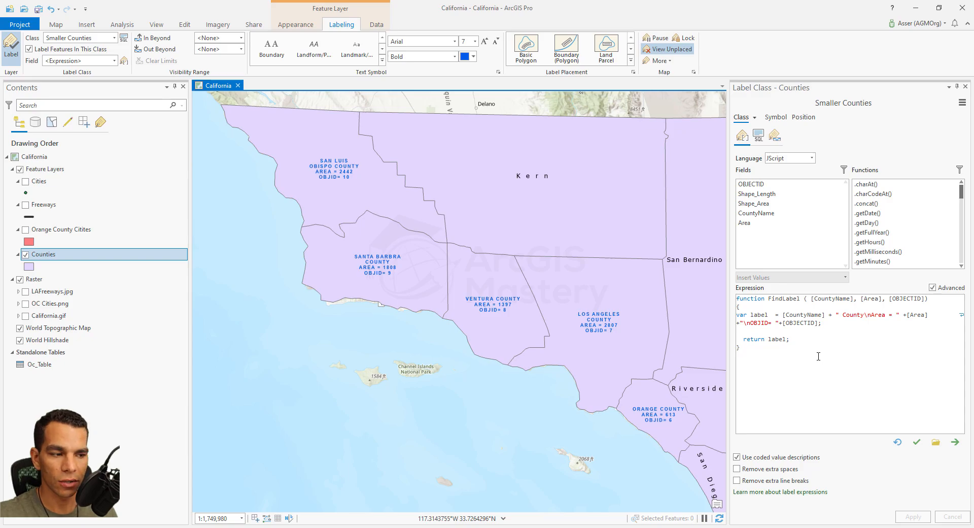
- Export the label expression to the project's California folder as a Label Expression File (LXP) named lablesExp
left_click(955, 443)
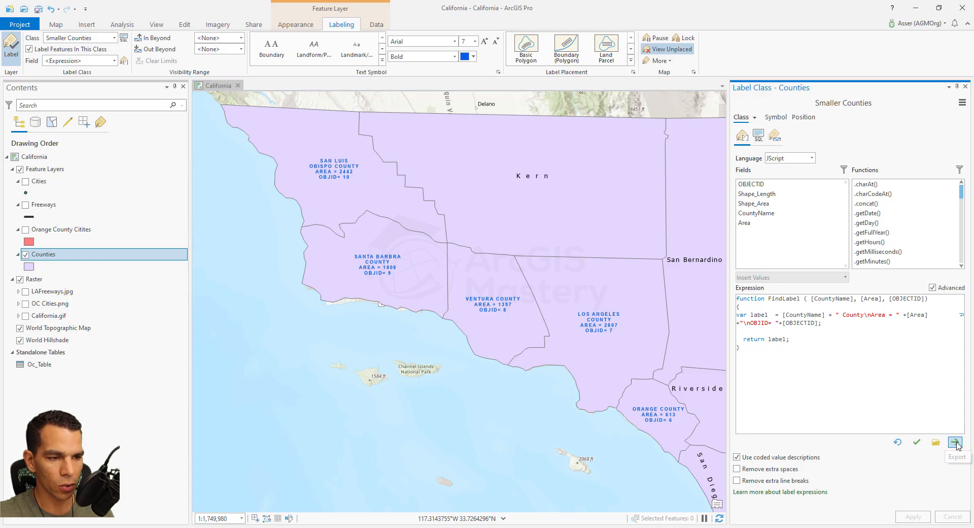
left_click(388, 322)
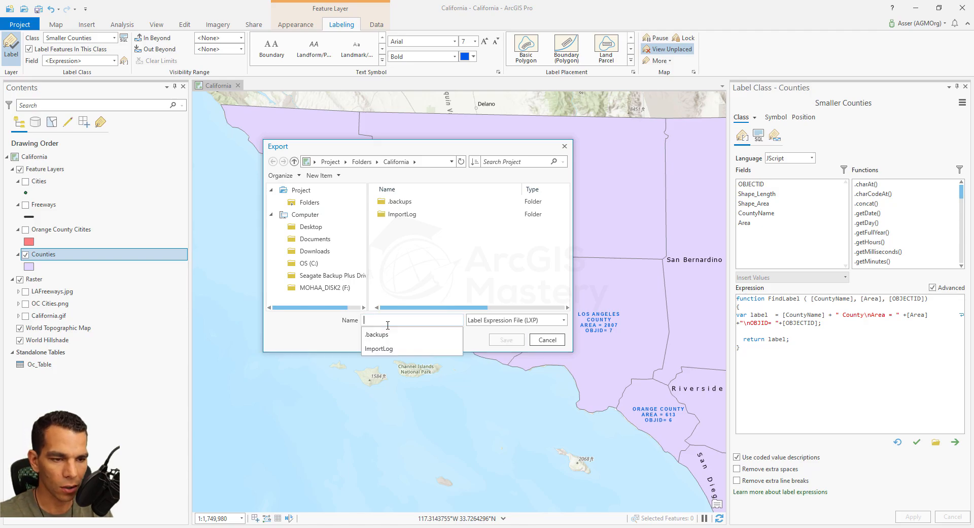
type("lablesExp")
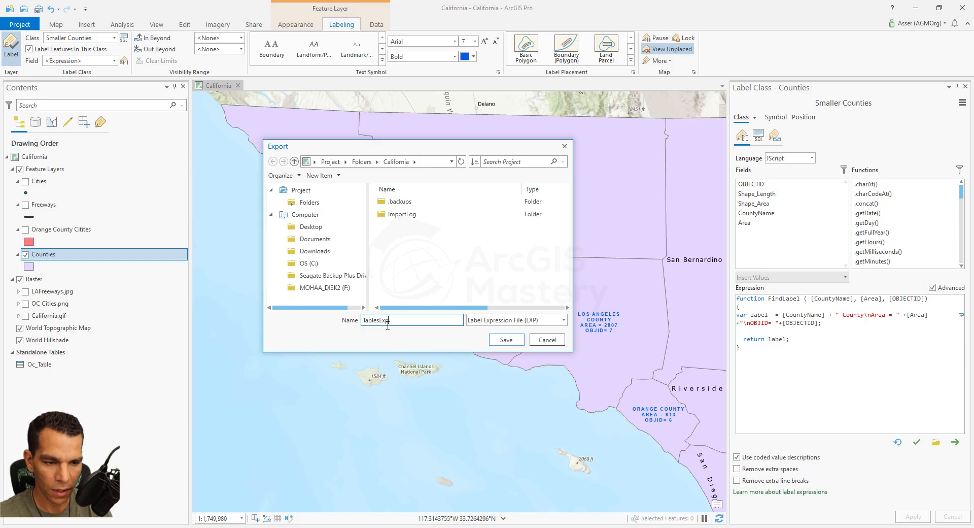
left_click(504, 340)
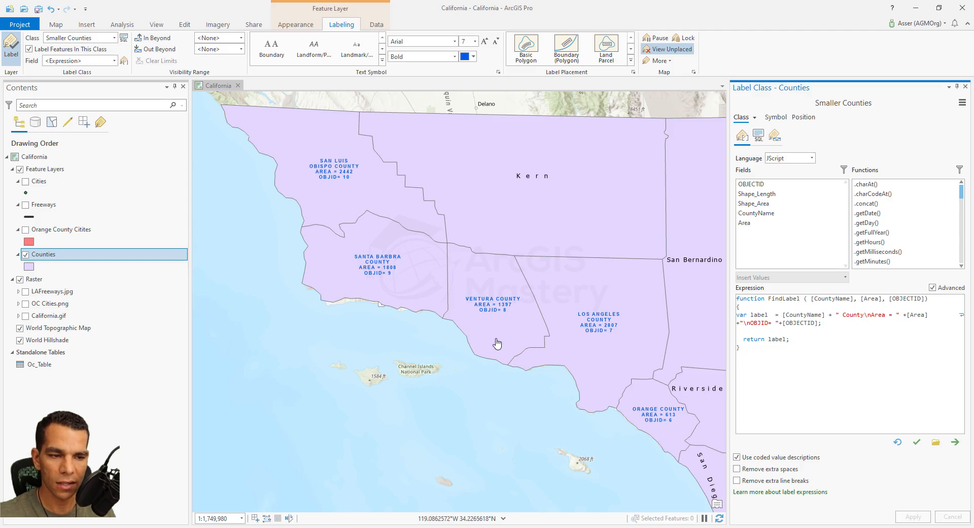
- Verify the label expression and review the Smaller Counties class's SQL query and visibility range settings
mouse_move(701, 390)
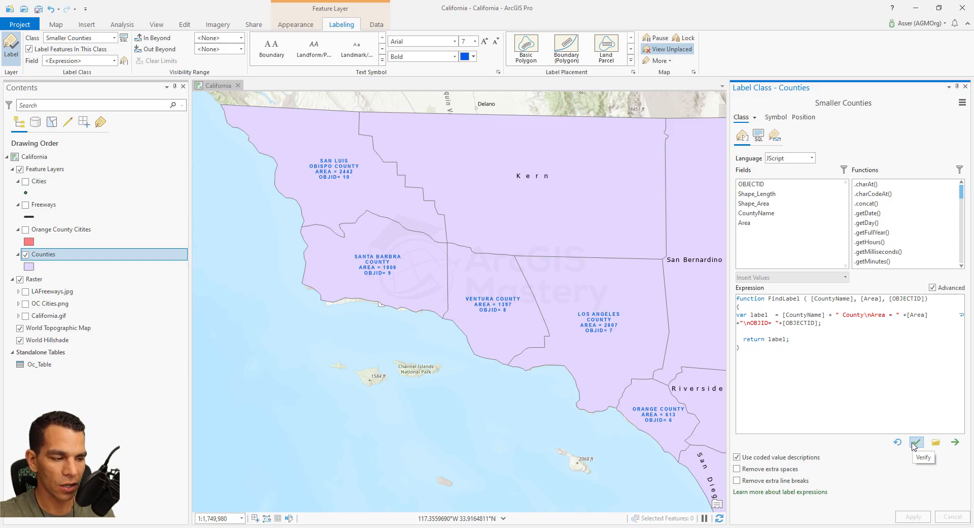
left_click(917, 441)
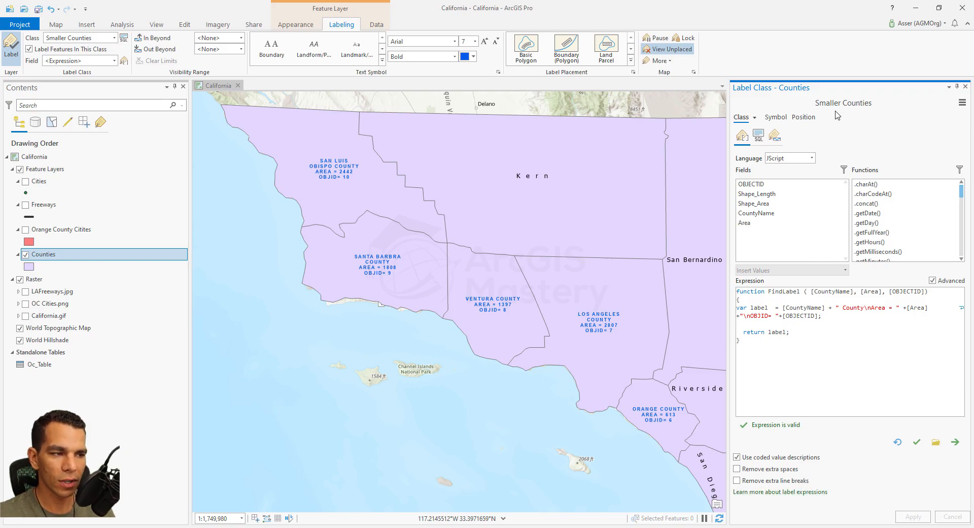
left_click(758, 136)
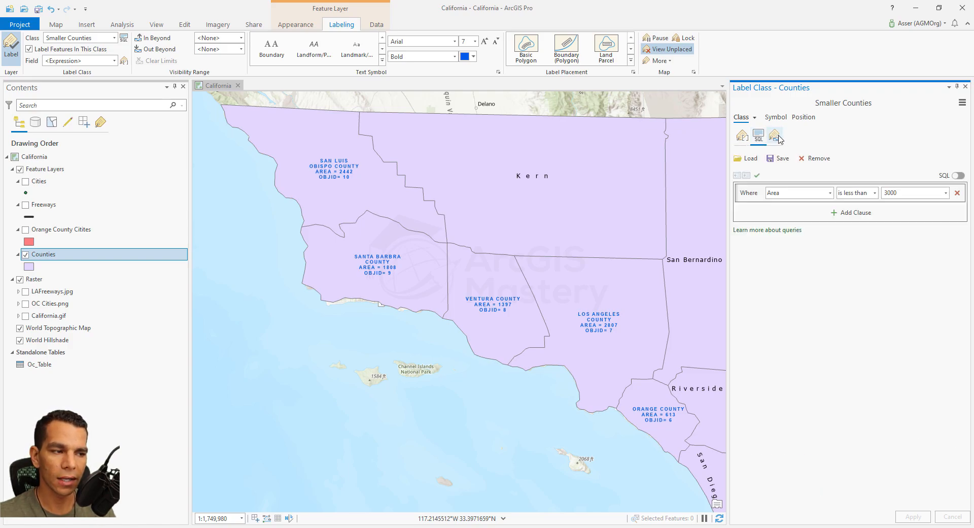
left_click(775, 135)
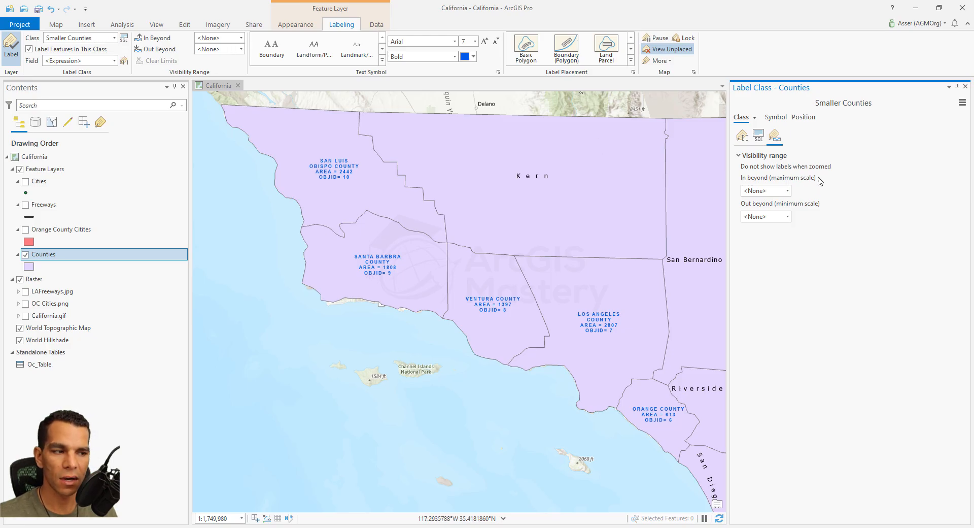
- Underline the Smaller Counties label text and preview the strikethrough option, leaving strikethrough off
left_click(777, 117)
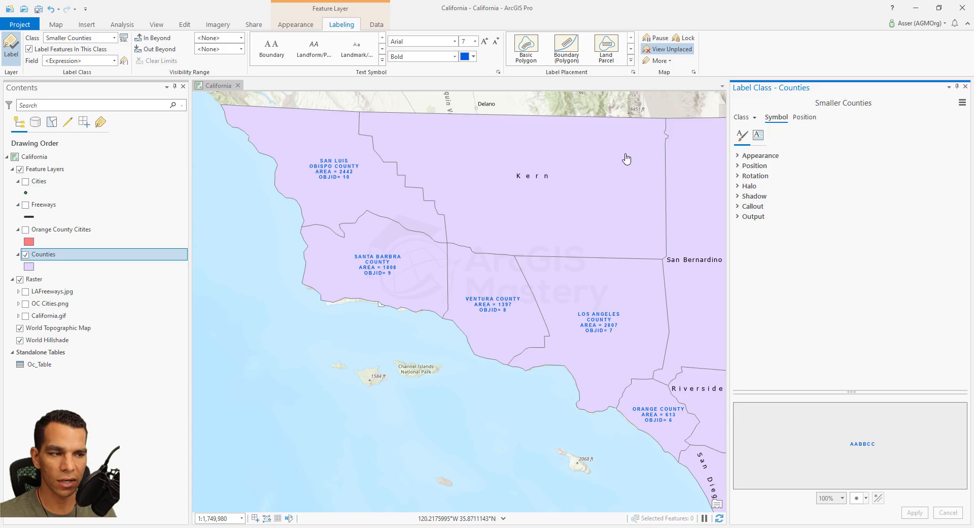
left_click(738, 156)
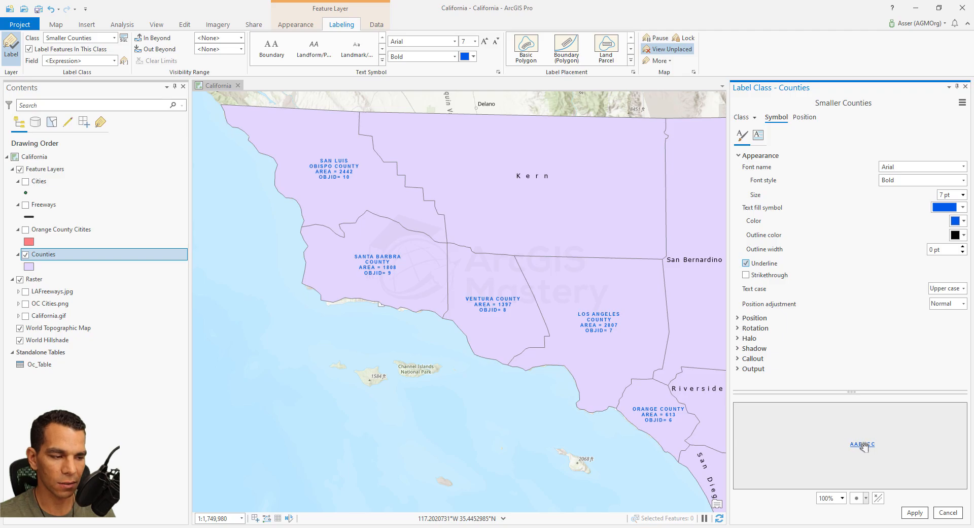
left_click(747, 275)
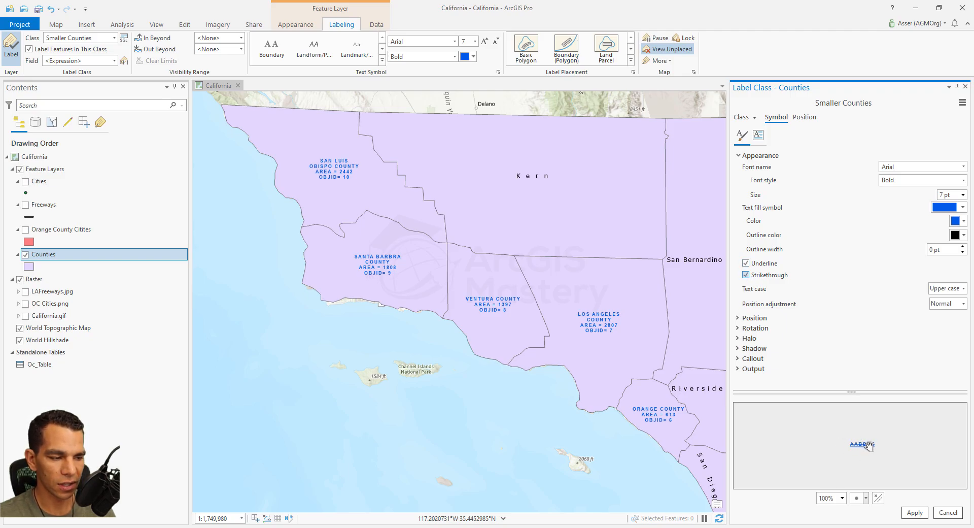
left_click(747, 275)
- Try other text cases for the label symbol in the preview and set the text case to Normal
left_click(950, 289)
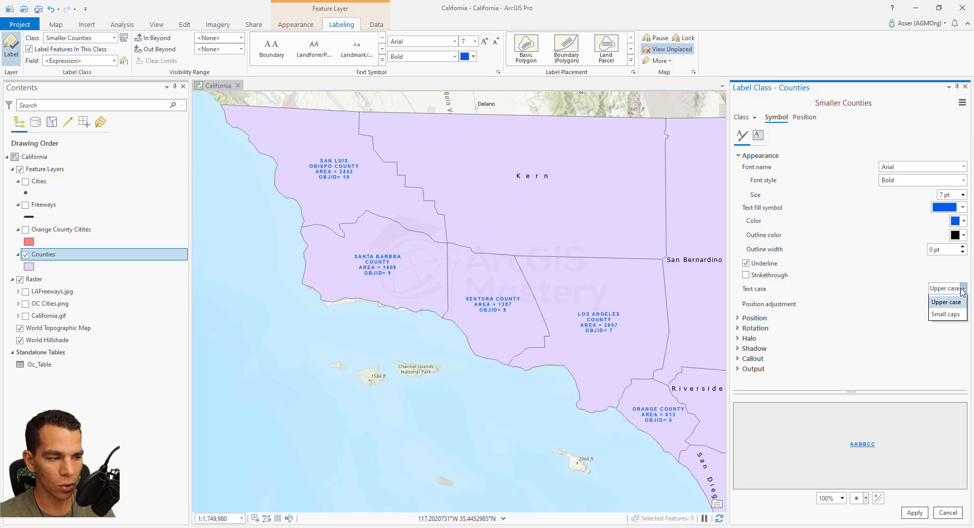
left_click(957, 315)
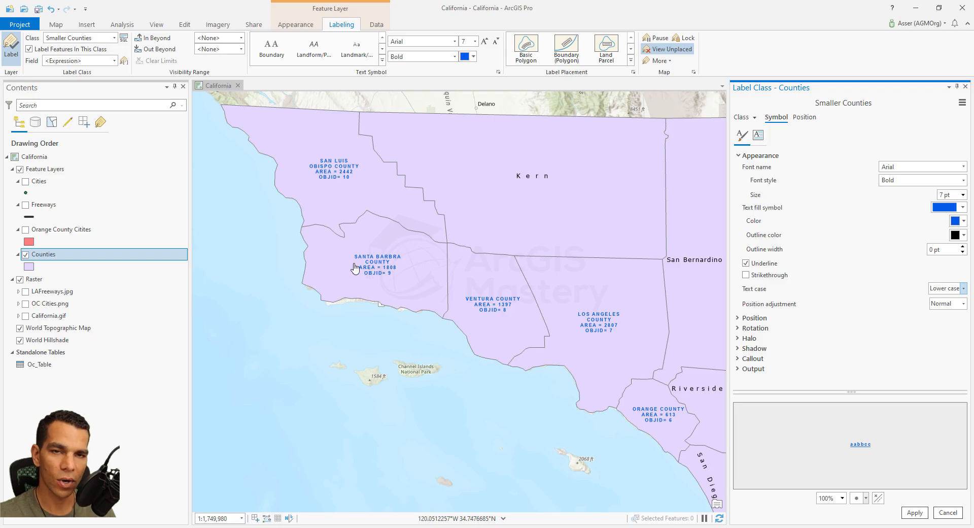
left_click(963, 288)
left_click(948, 304)
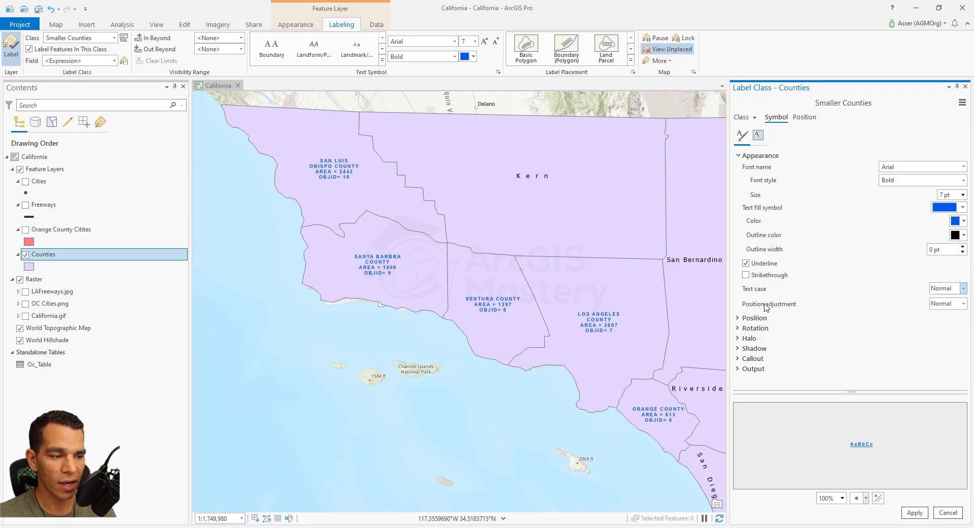
- Set the label text's position adjustment to Superscript and show the anchor point in the symbol preview
left_click(964, 304)
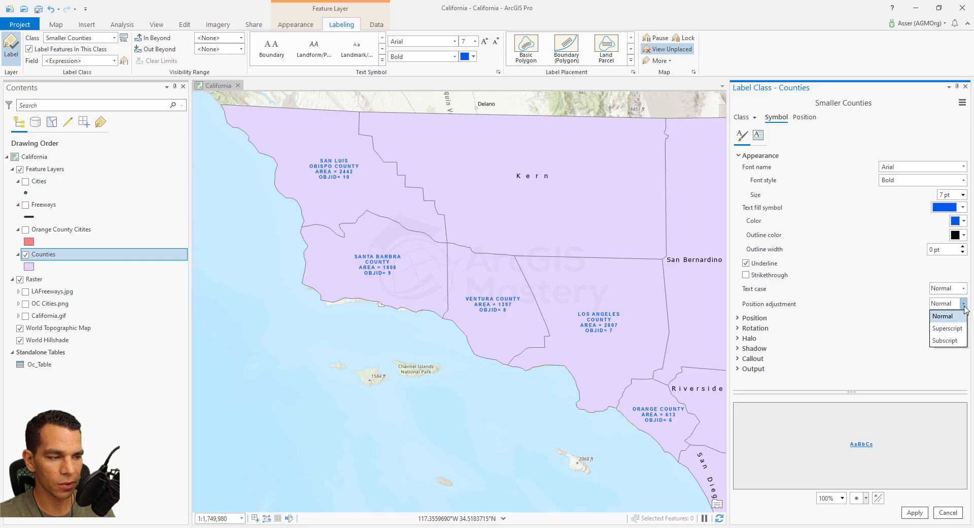
left_click(947, 328)
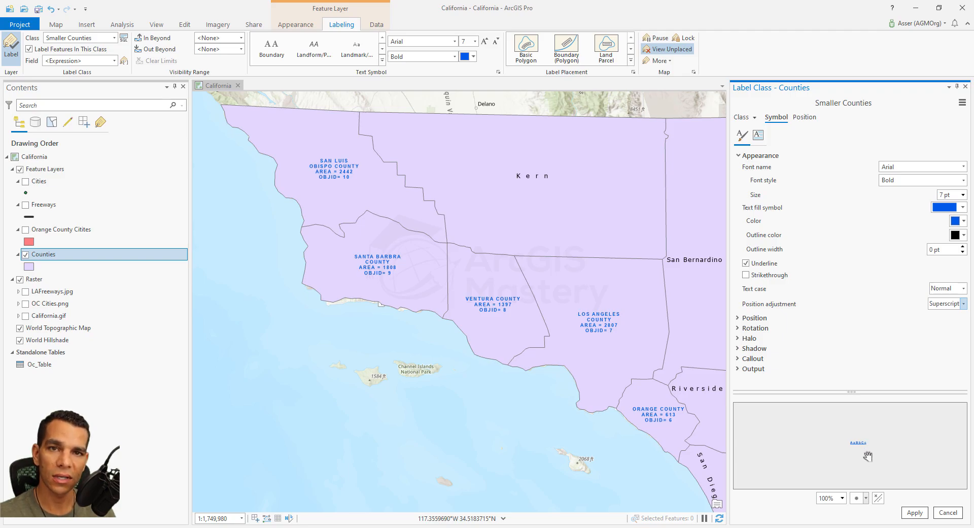
left_click(879, 498)
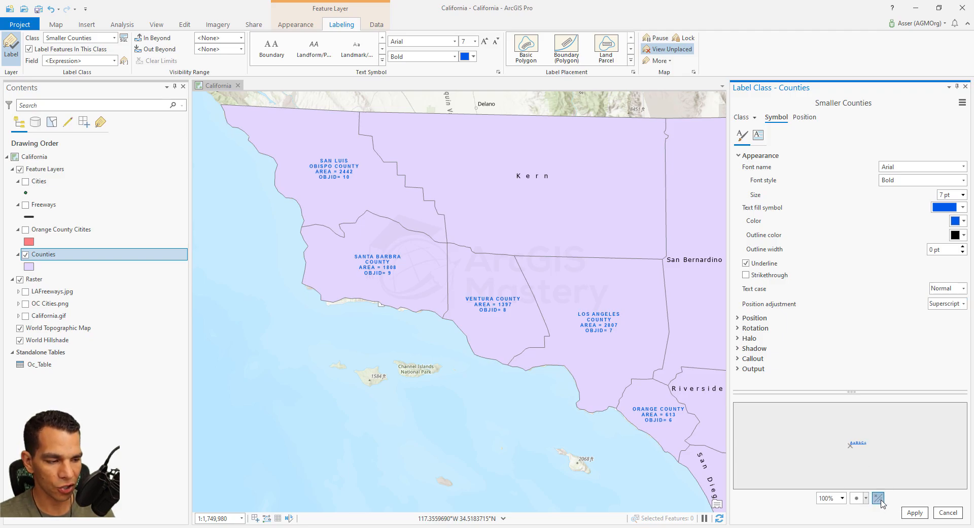
- Set the label symbol's Offset X to 30 pt in its position settings
left_click(753, 318)
scroll(879, 351, "down", 2)
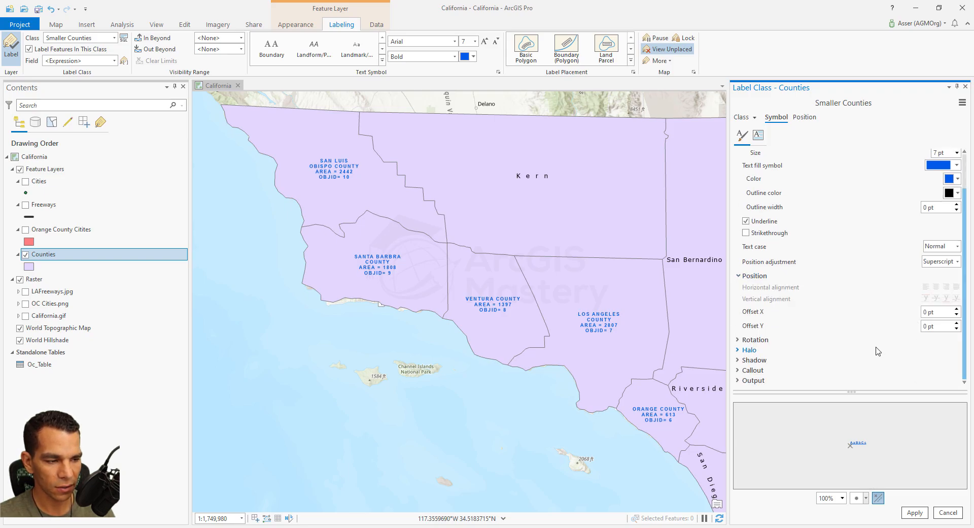
left_click(957, 309)
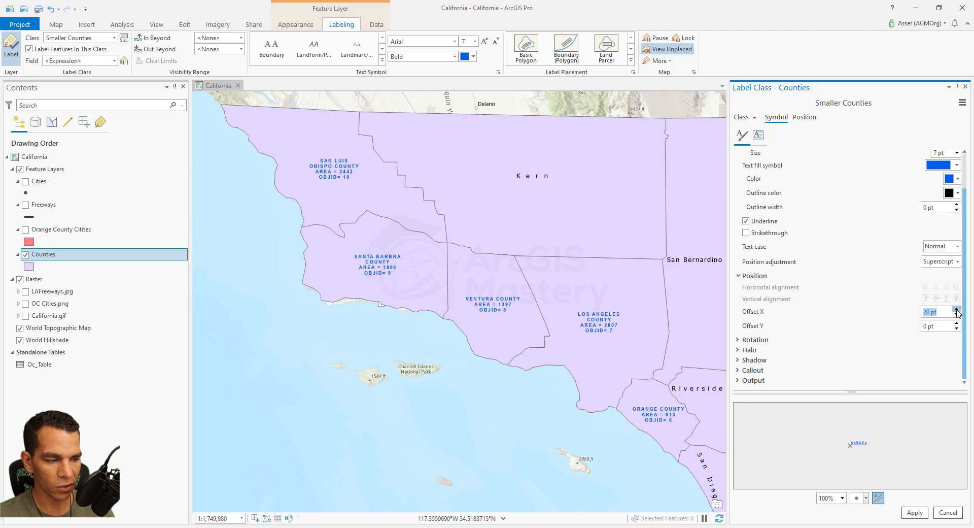
left_click(957, 309)
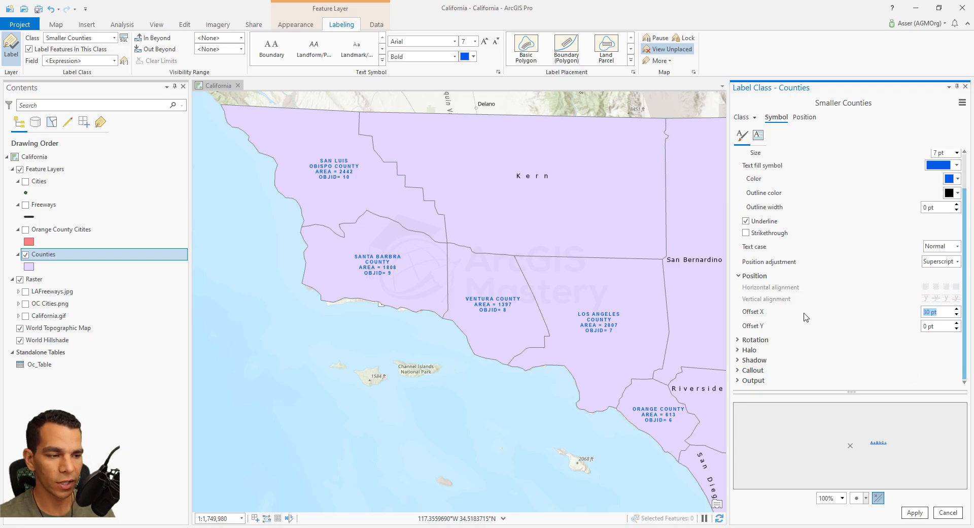
- Widen the Label Class pane so the symbol settings and preview have more room
scroll(741, 276, "up", 2)
left_click_drag(729, 284, 716, 301)
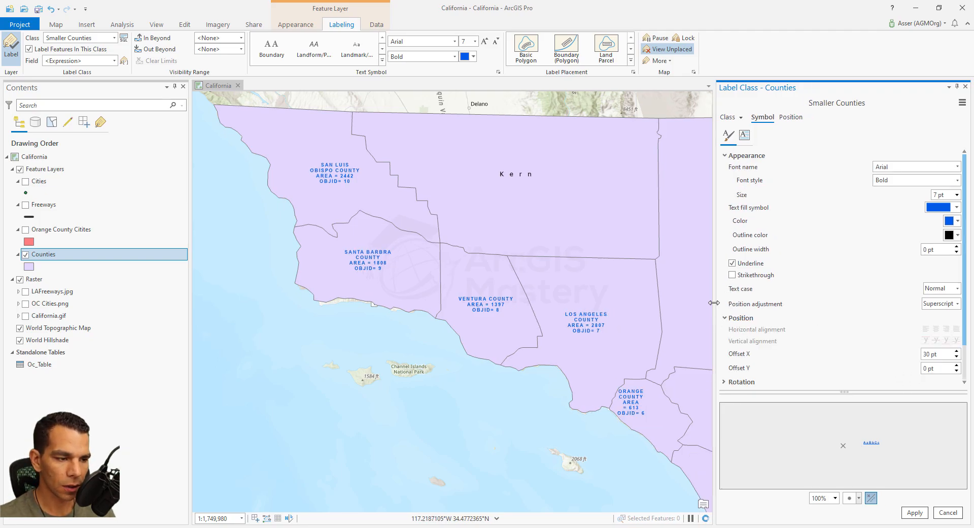
scroll(668, 334, "down", 2)
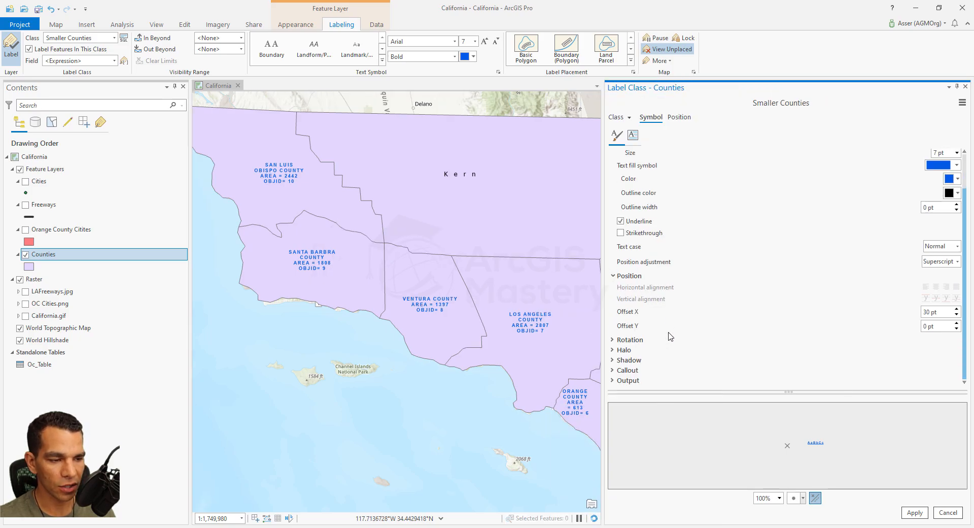
- Expand the halo settings and set the Smaller Counties label text size to 18 pt
left_click(615, 351)
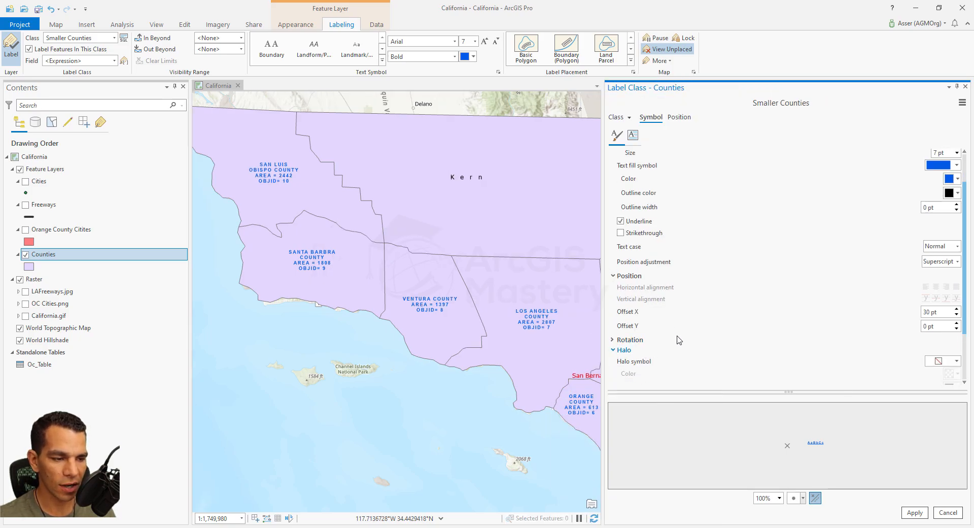
scroll(703, 322, "up", 3)
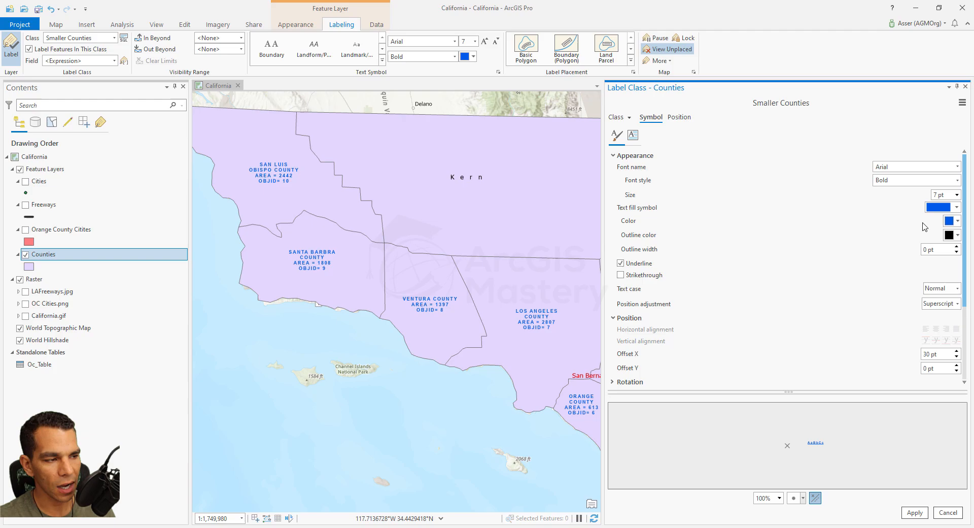
left_click(957, 195)
left_click(939, 292)
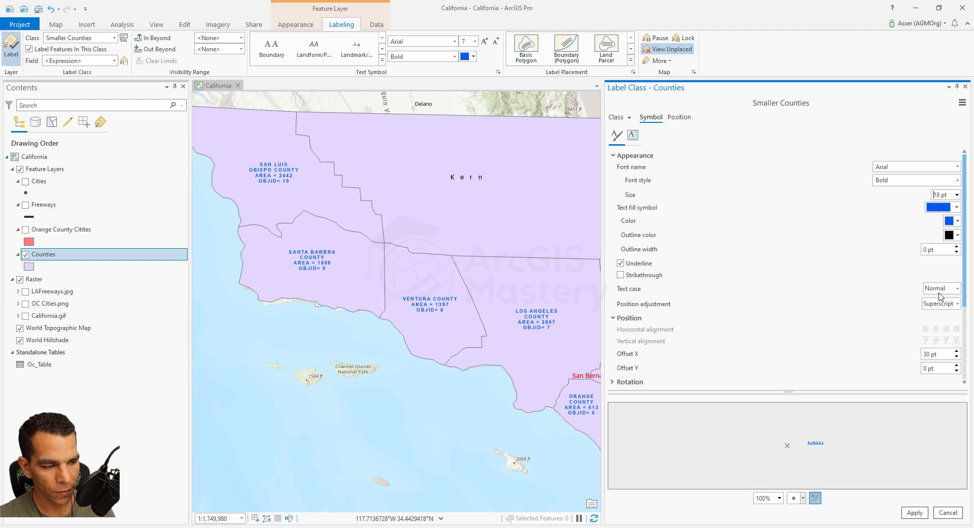
- Give the label text a solid polygon halo symbol with red as its color and green as its outline color
scroll(792, 304, "down", 3)
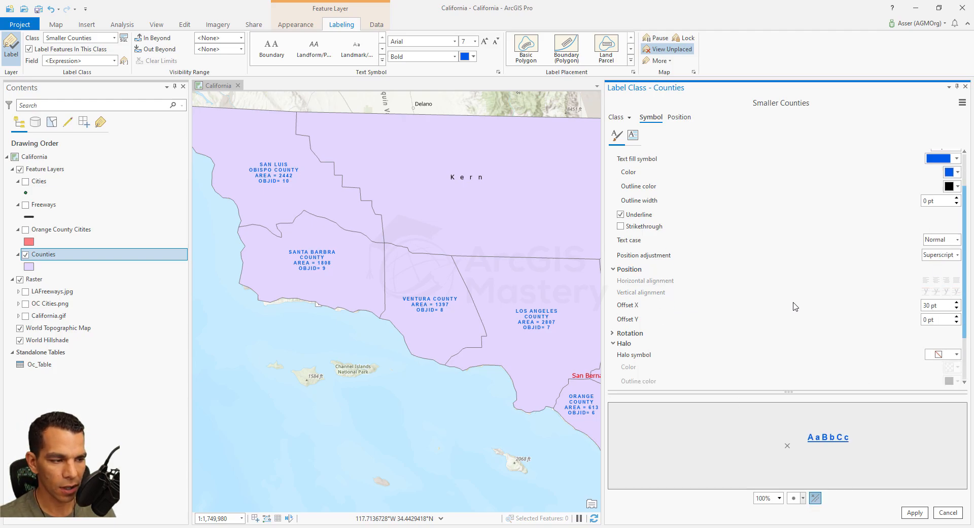
left_click(957, 291)
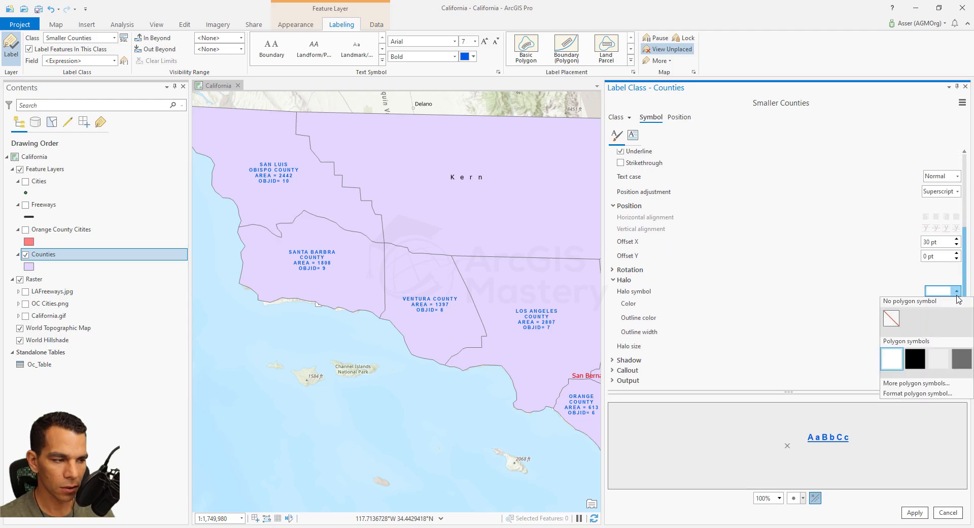
left_click(961, 361)
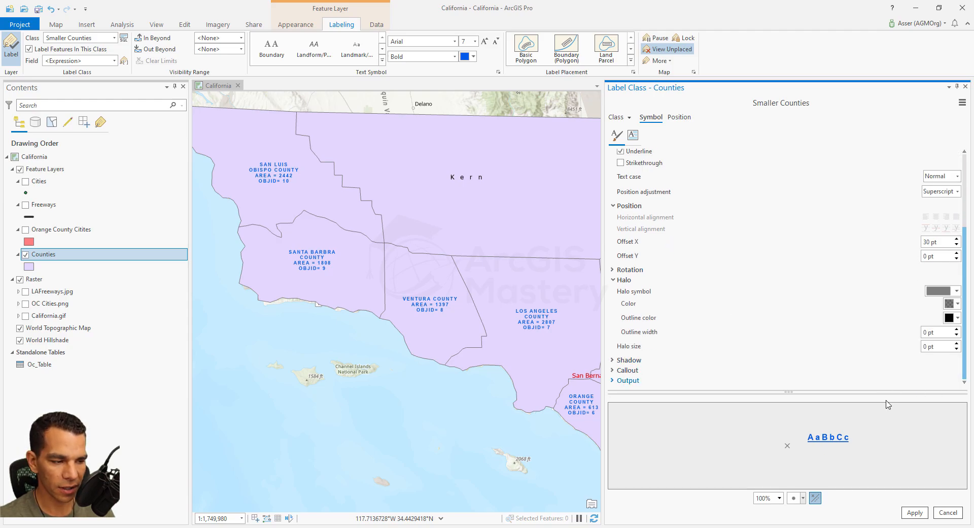
left_click(957, 304)
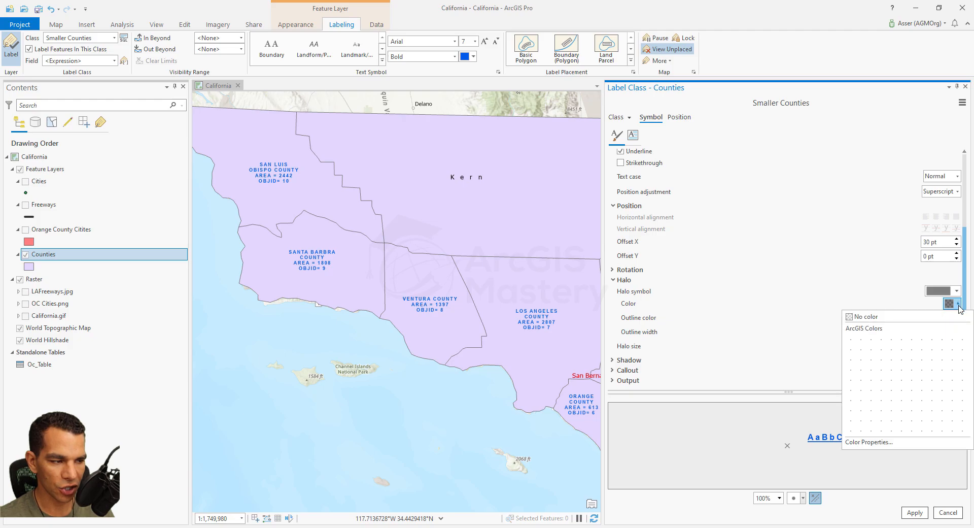
left_click(863, 359)
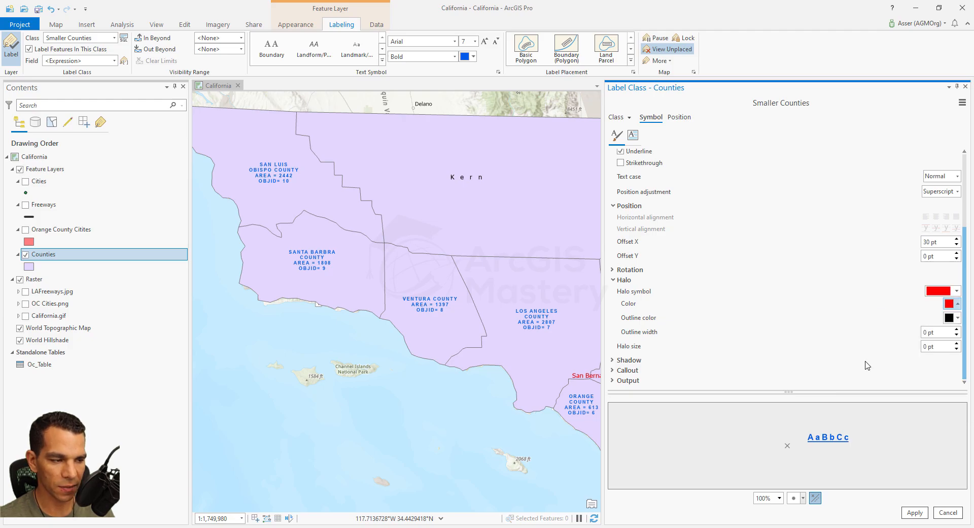
left_click(958, 318)
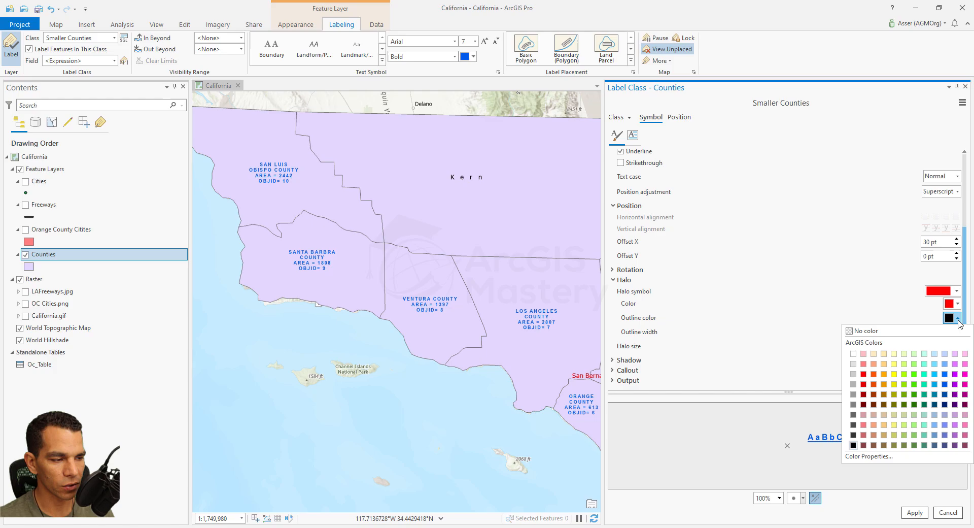
left_click(916, 394)
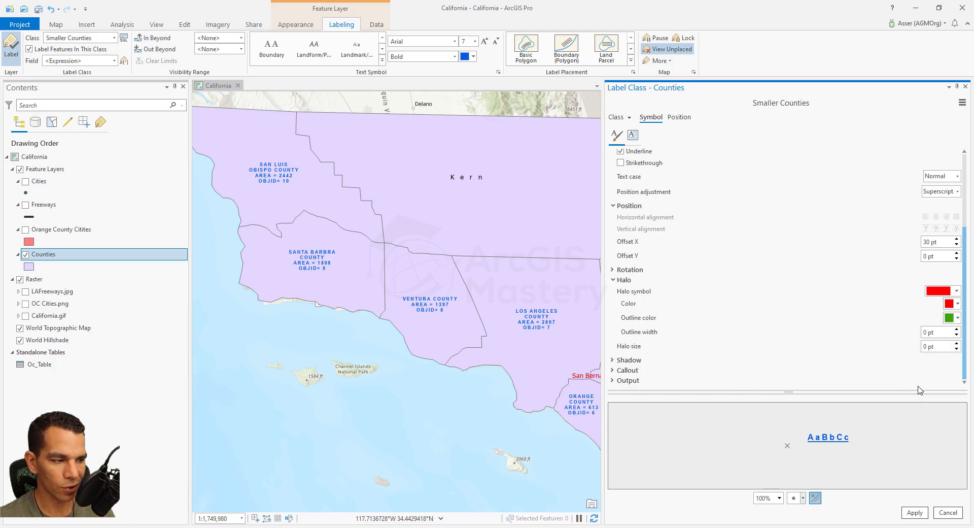
- Set the halo's outline width to 3 pt and the halo size to 10 pt, and collapse the halo settings
double_click(957, 330)
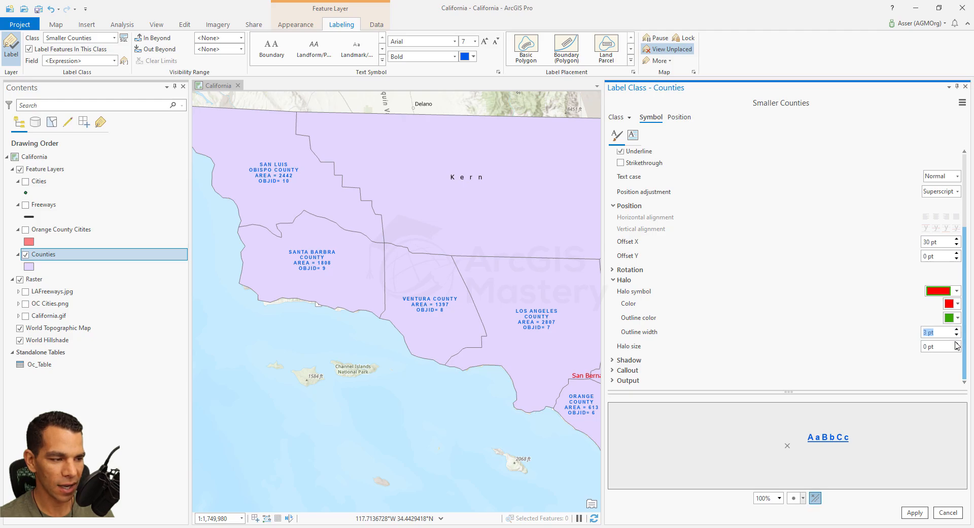
double_click(957, 344)
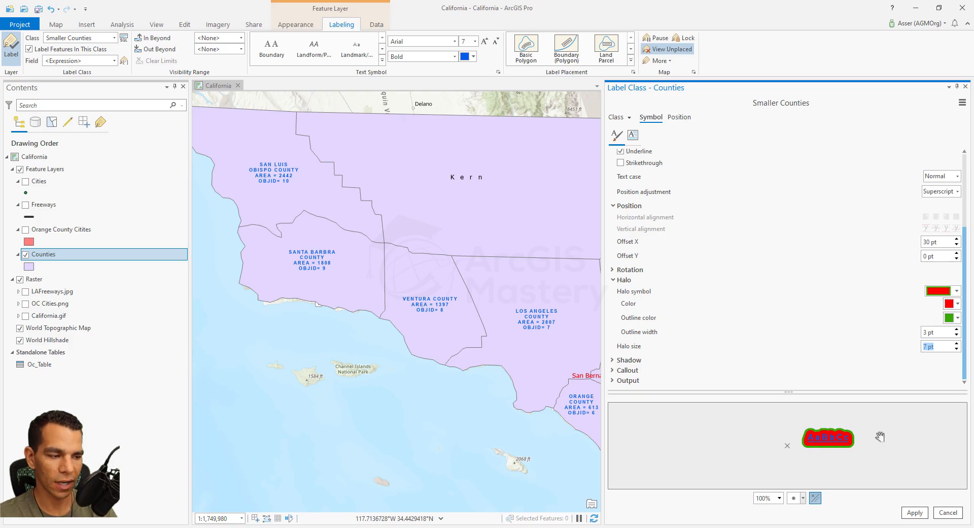
left_click(958, 343)
left_click(958, 344)
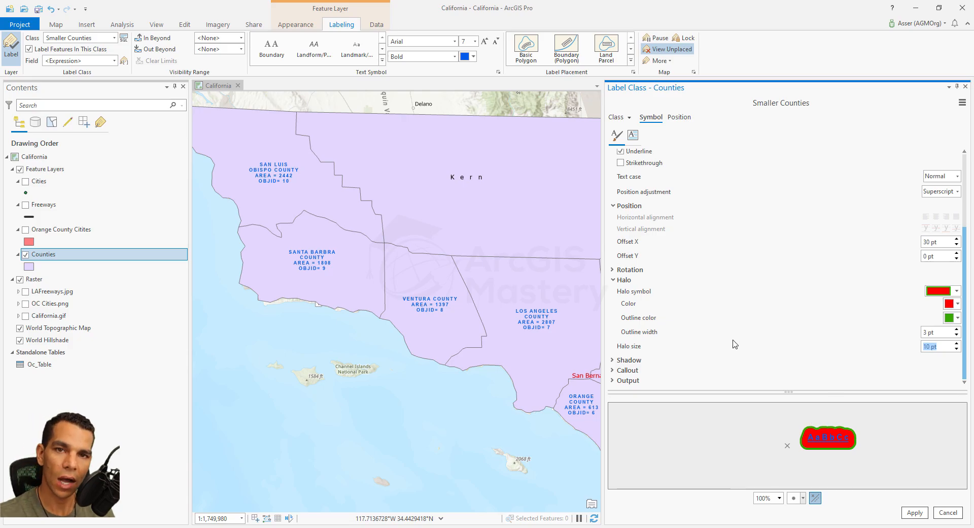
left_click(613, 281)
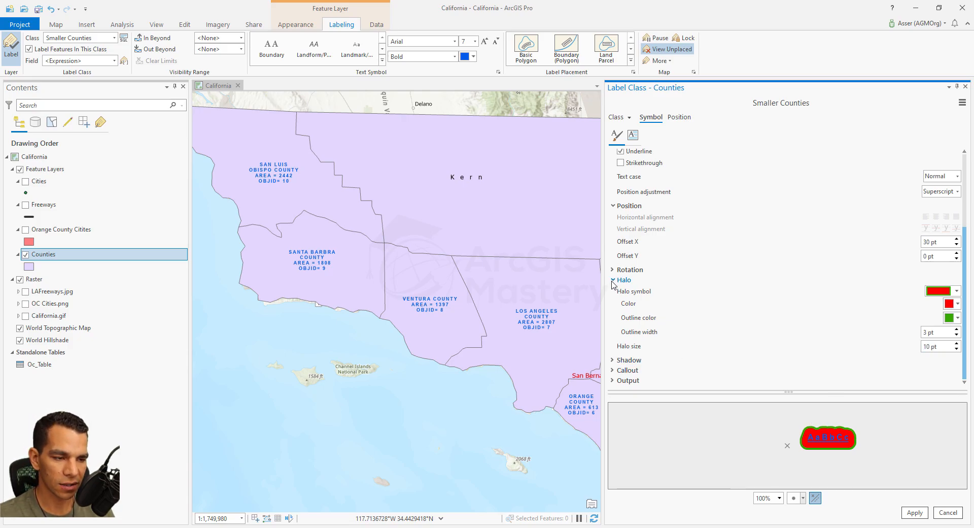
left_click(613, 281)
- Add a yellow shadow to the label text with an X Offset of 4 pt and a Y Offset of 11 pt
left_click(613, 361)
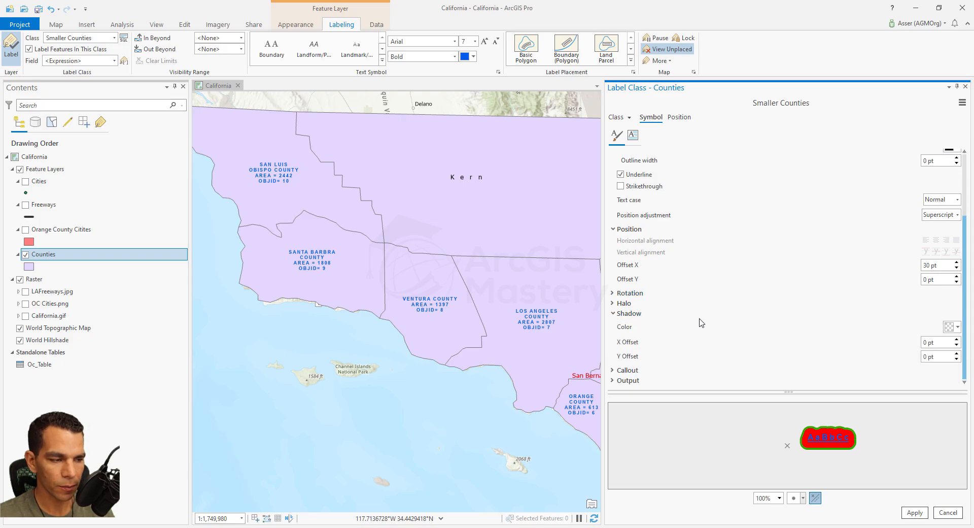
left_click(959, 328)
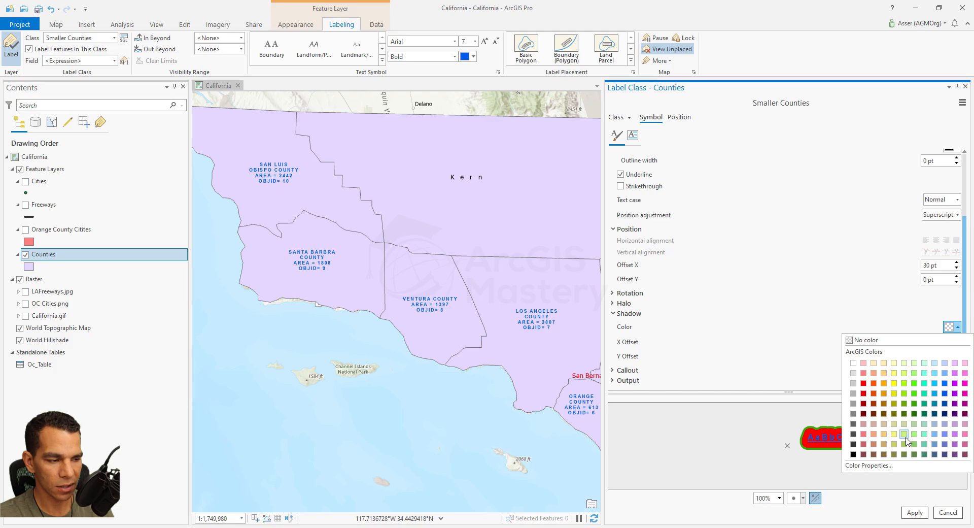
left_click(894, 384)
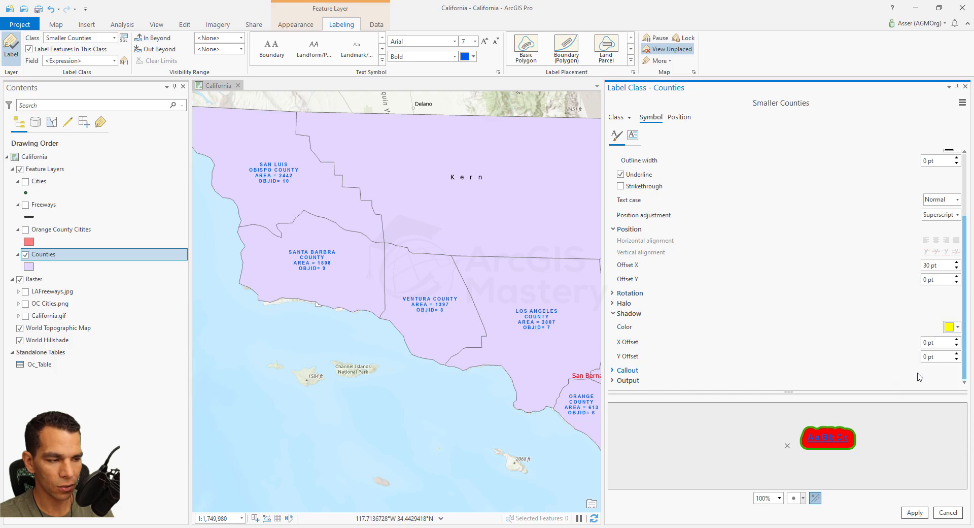
left_click(957, 340)
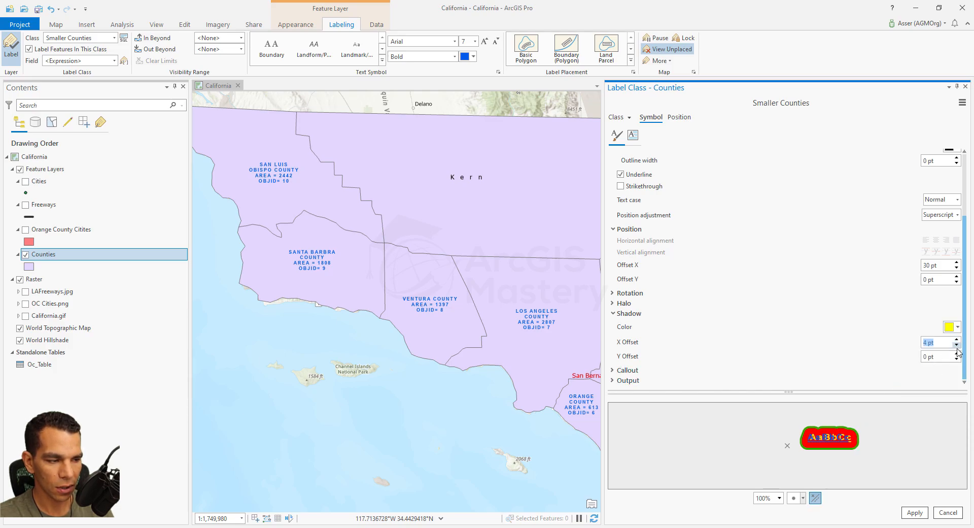
left_click(957, 353)
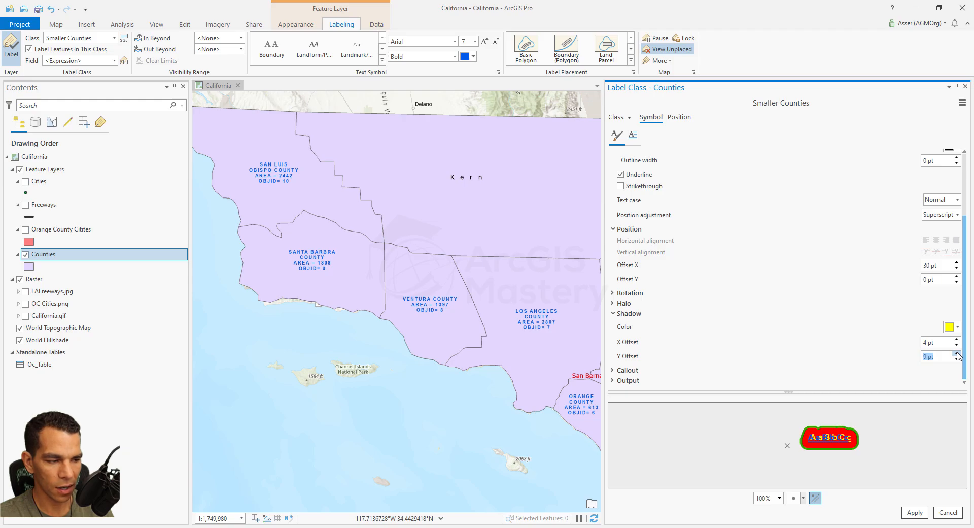
- Set the shadow's X Offset to 24 pt and Y Offset to 14 pt, and change its color to gray
left_click(957, 339)
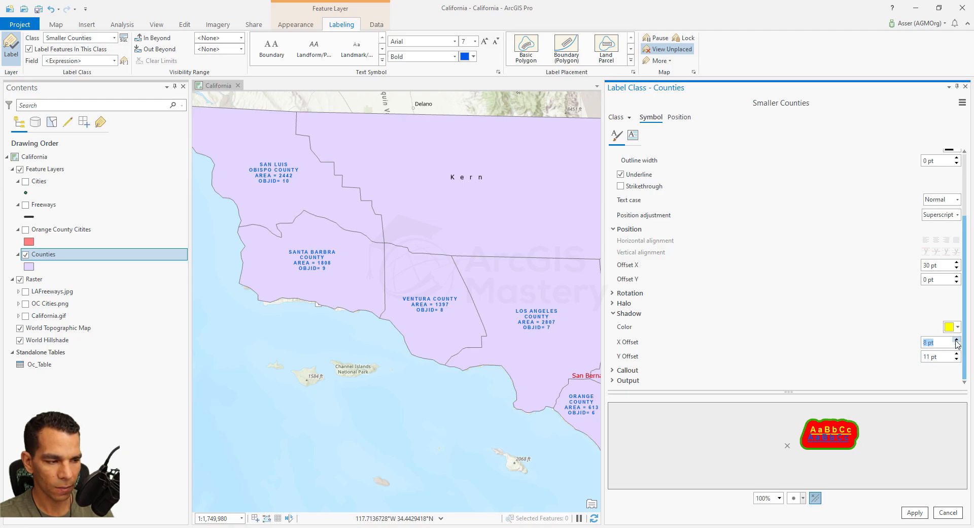
left_click(957, 340)
left_click(957, 340)
left_click(957, 340)
left_click(957, 340)
left_click(958, 340)
left_click(958, 354)
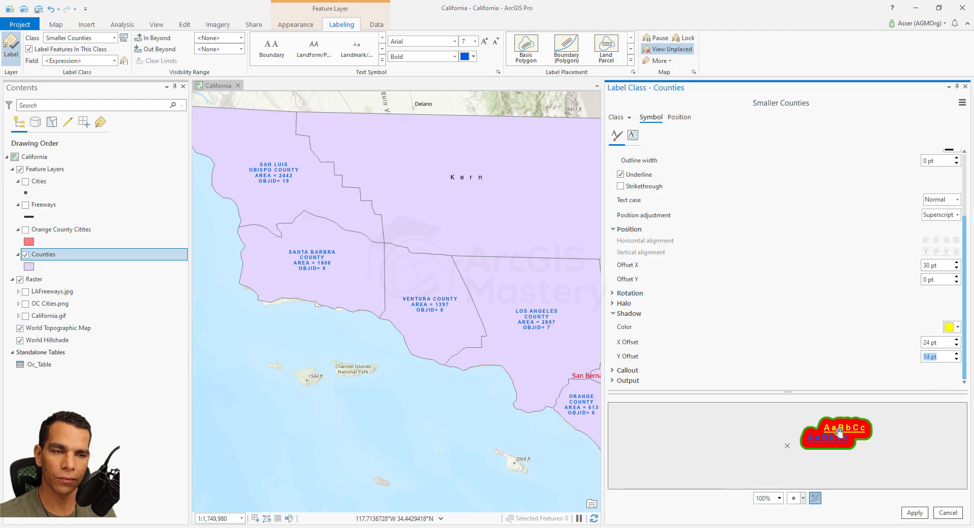
left_click(959, 327)
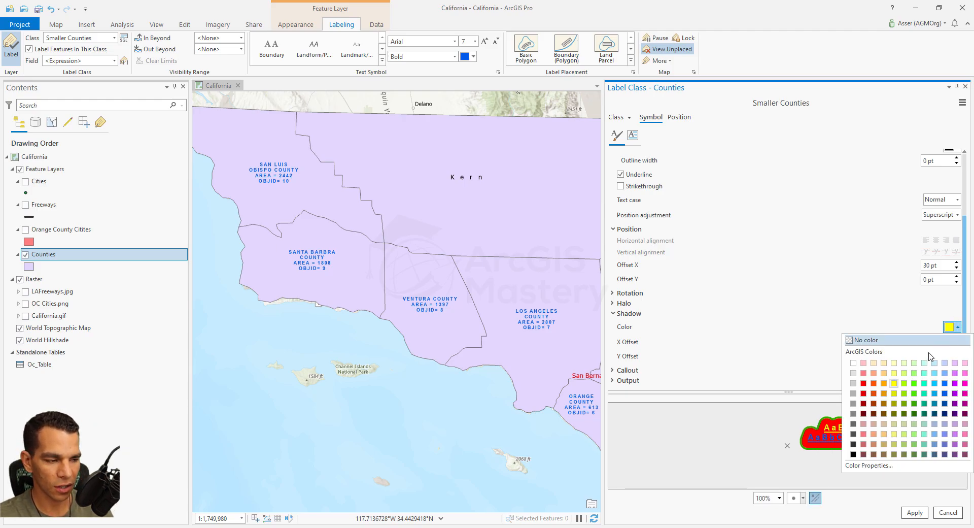
left_click(854, 406)
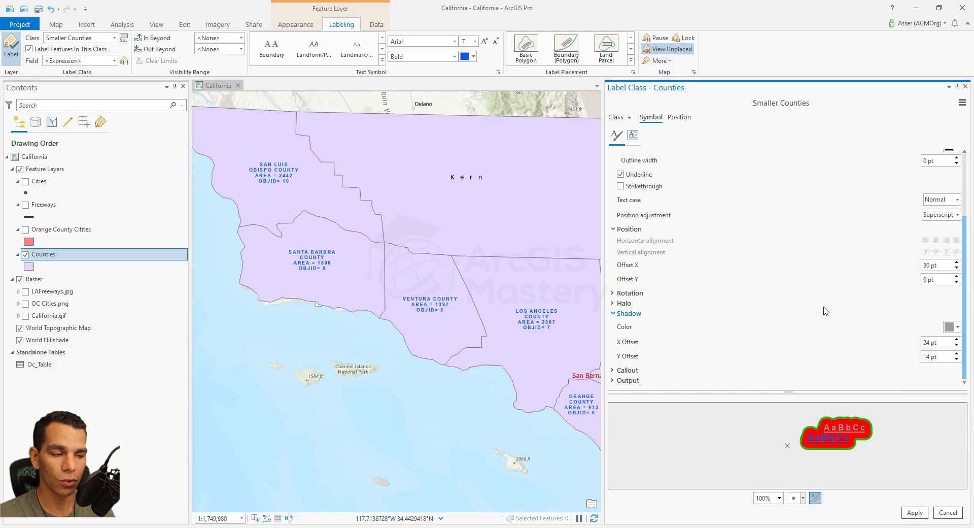
- Try the Simple line, Composite and Balloon callouts on the label symbol and discard all unapplied symbol changes
left_click(613, 373)
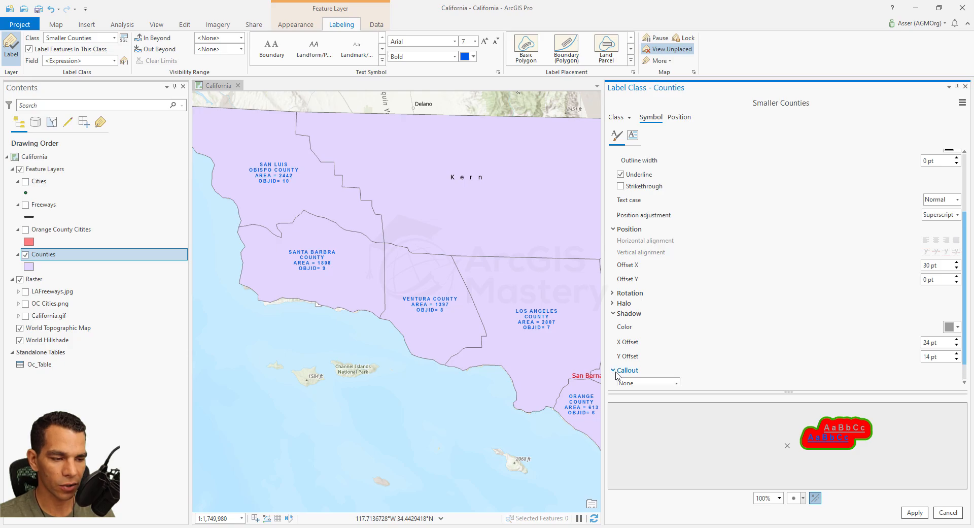
left_click(676, 360)
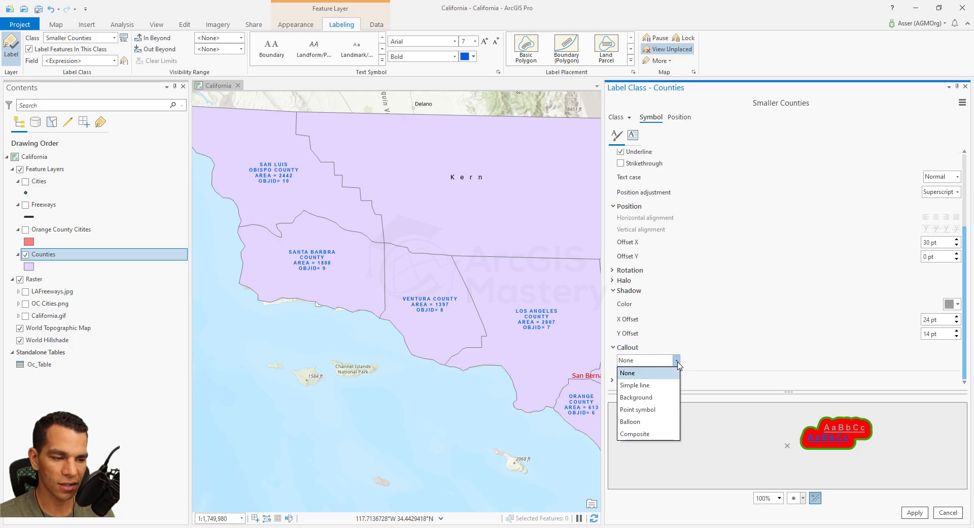
left_click(660, 385)
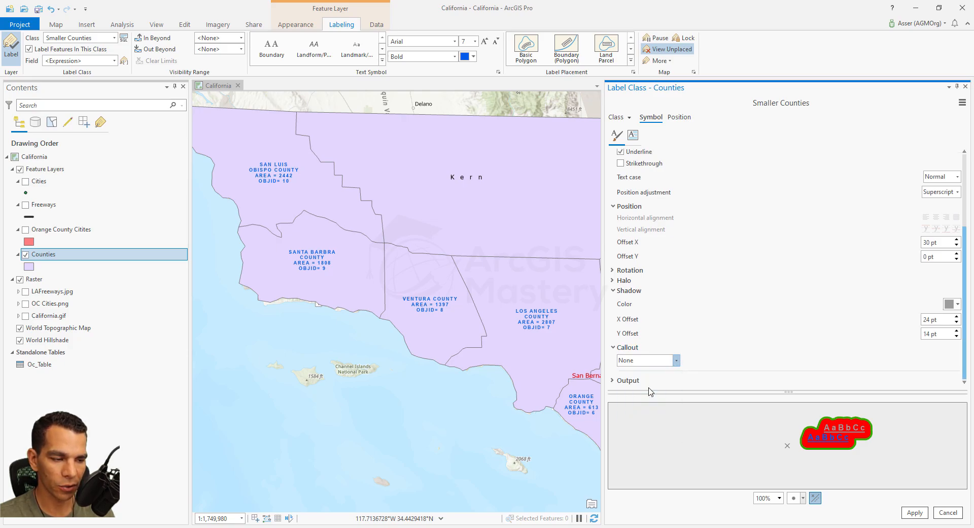
left_click(676, 360)
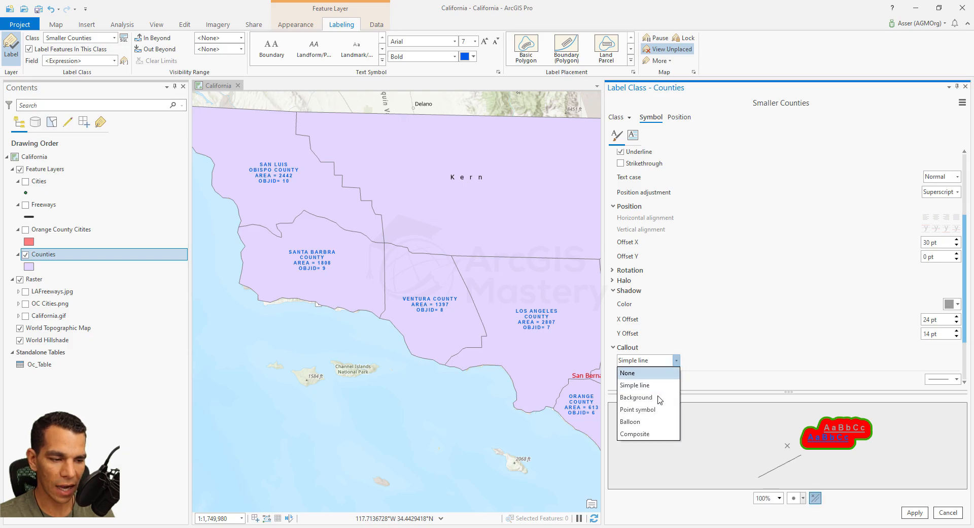
left_click(645, 435)
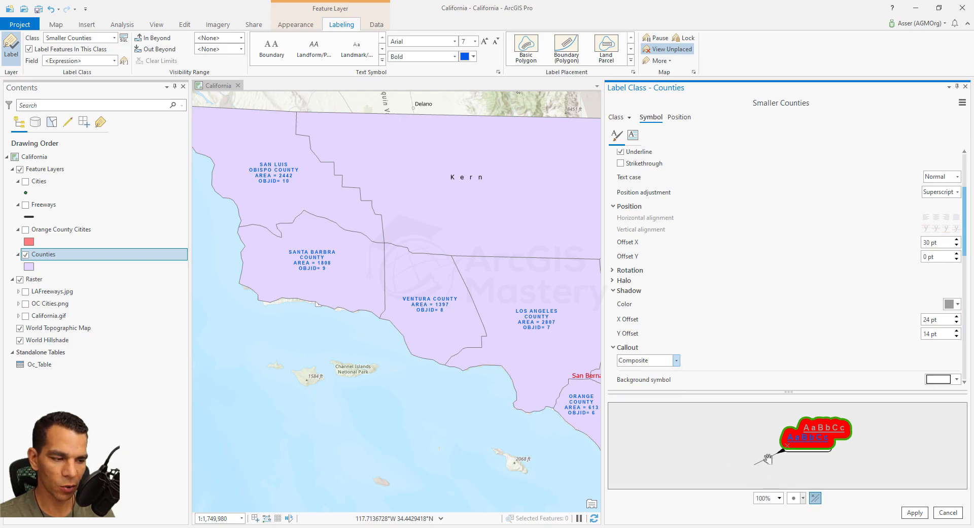
left_click(676, 361)
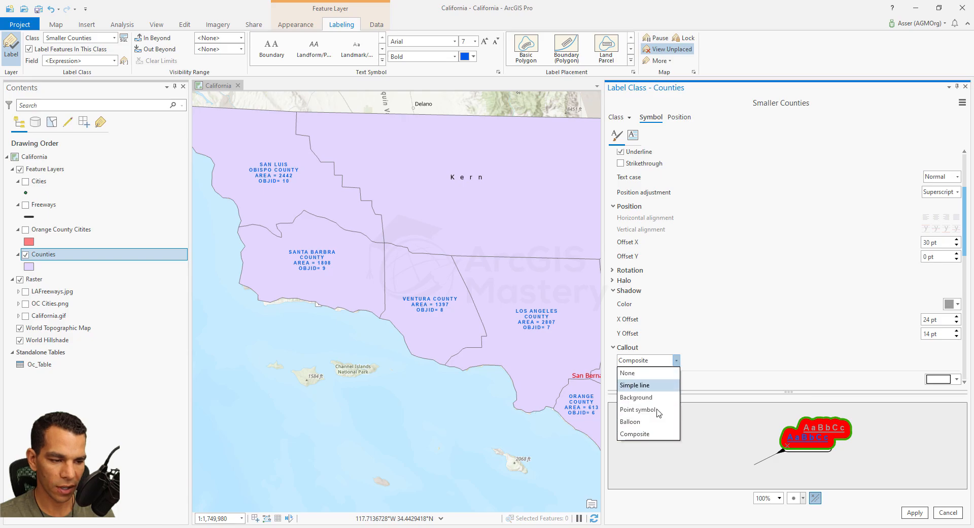
left_click(654, 422)
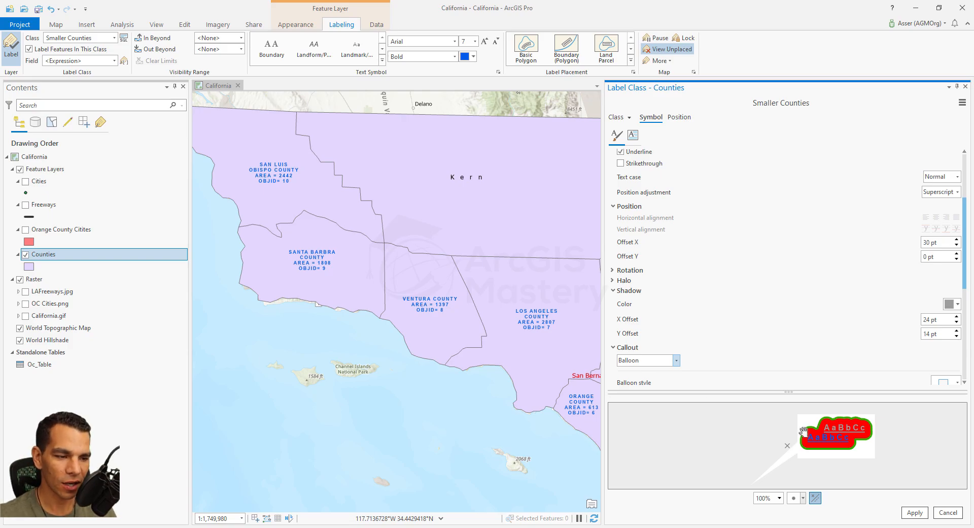
left_click(948, 513)
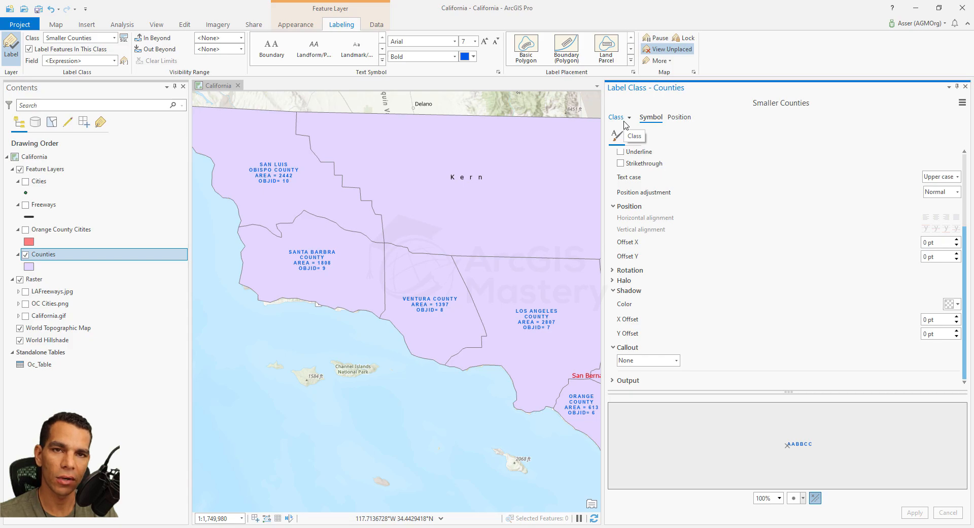
left_click(114, 38)
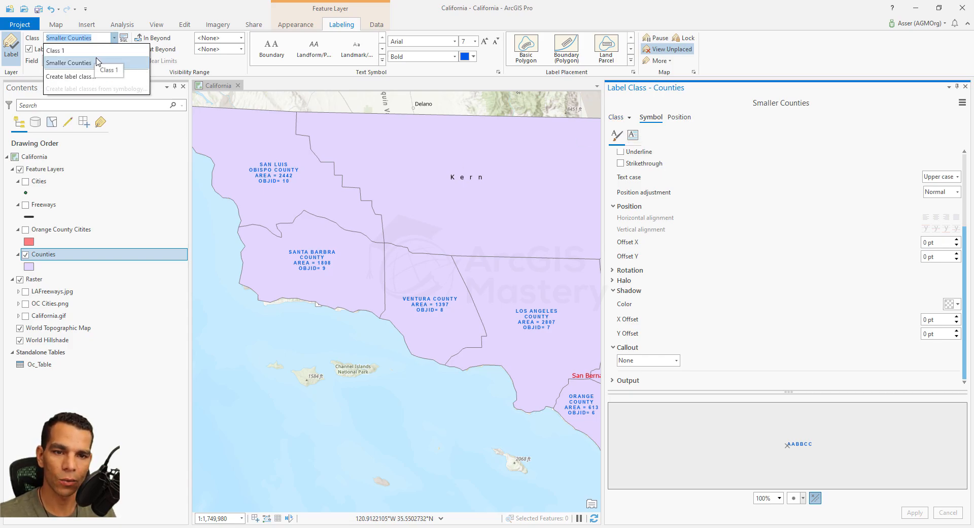
left_click(100, 62)
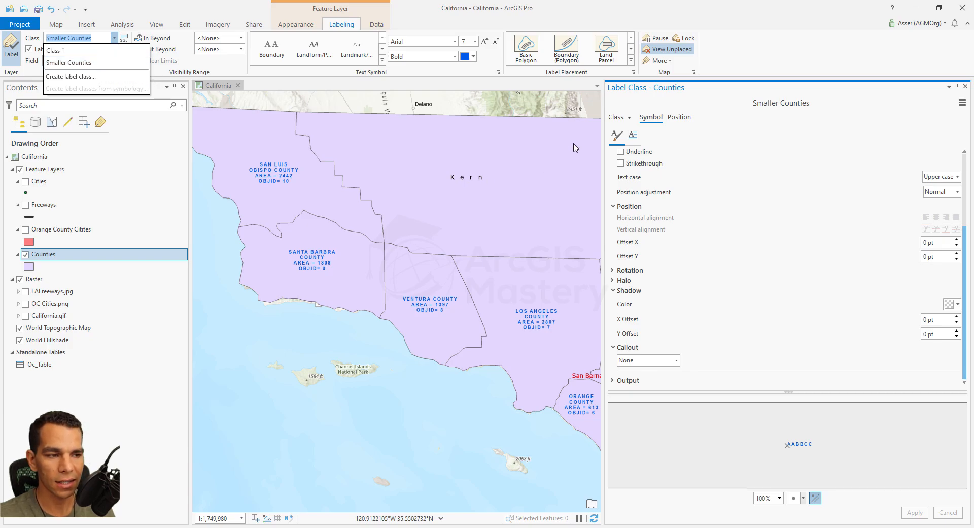
- Remove the Smaller Counties label class from the Counties layer
left_click(615, 118)
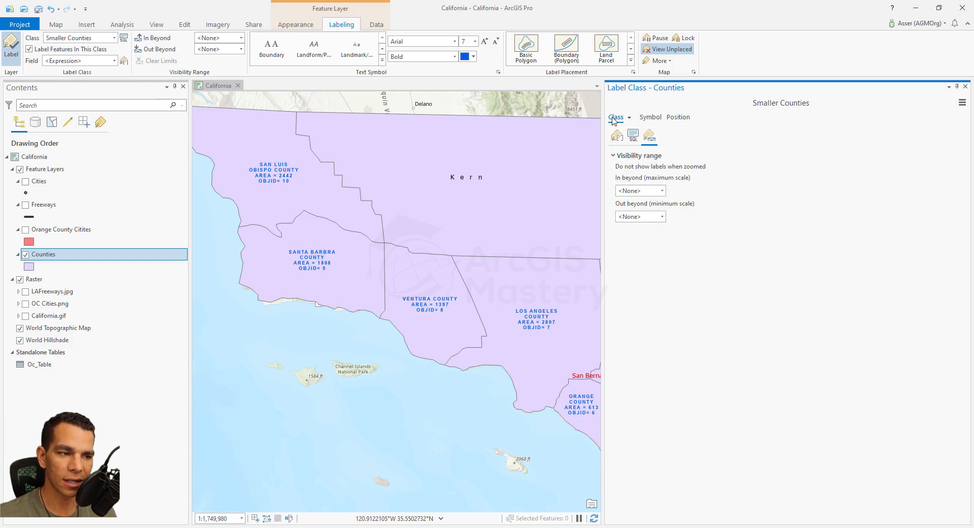
left_click(629, 117)
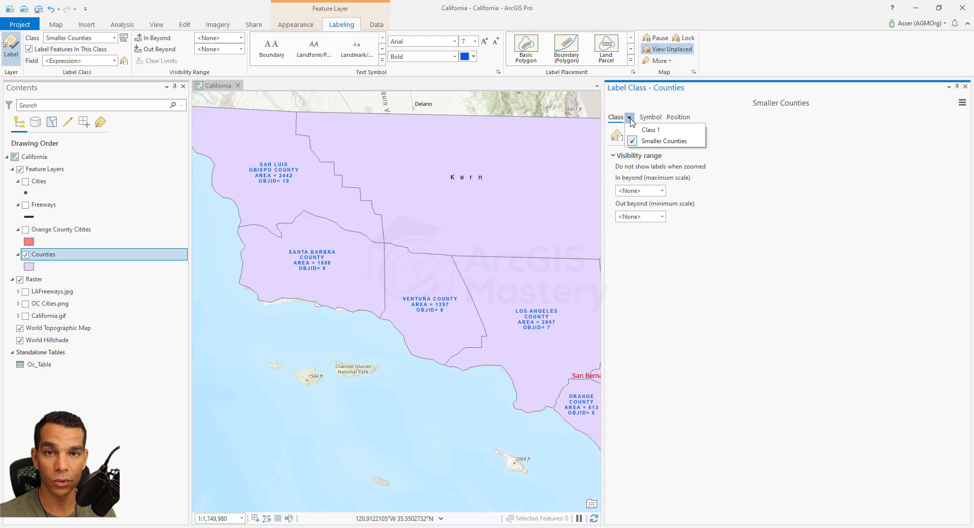
left_click(666, 143)
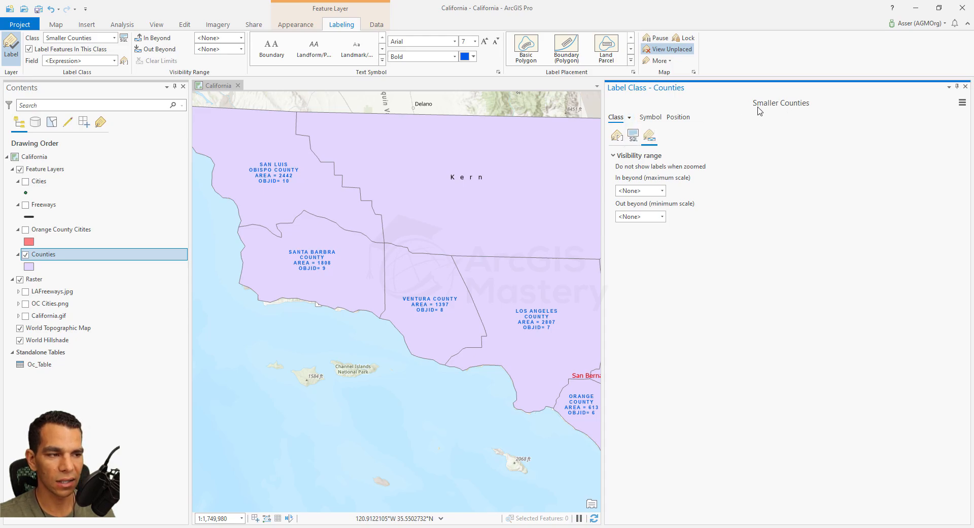
left_click(963, 104)
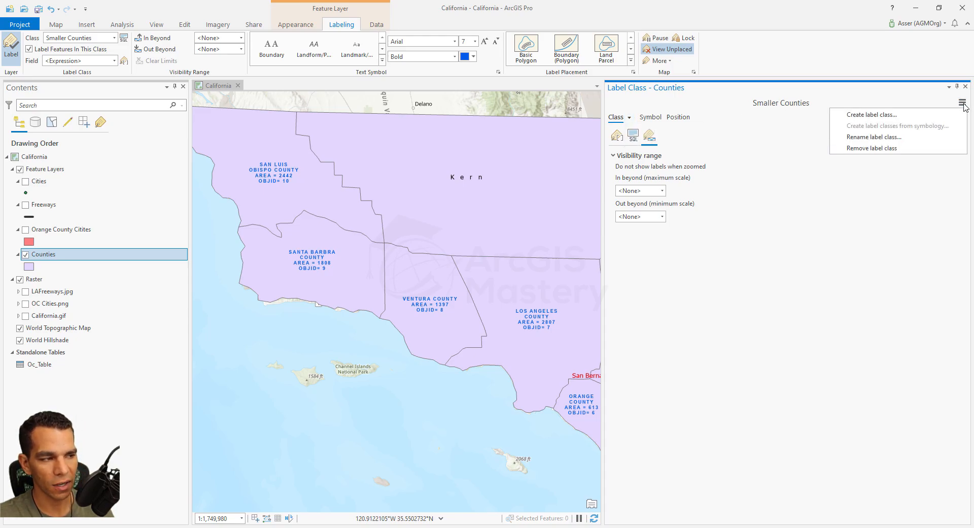
left_click(875, 148)
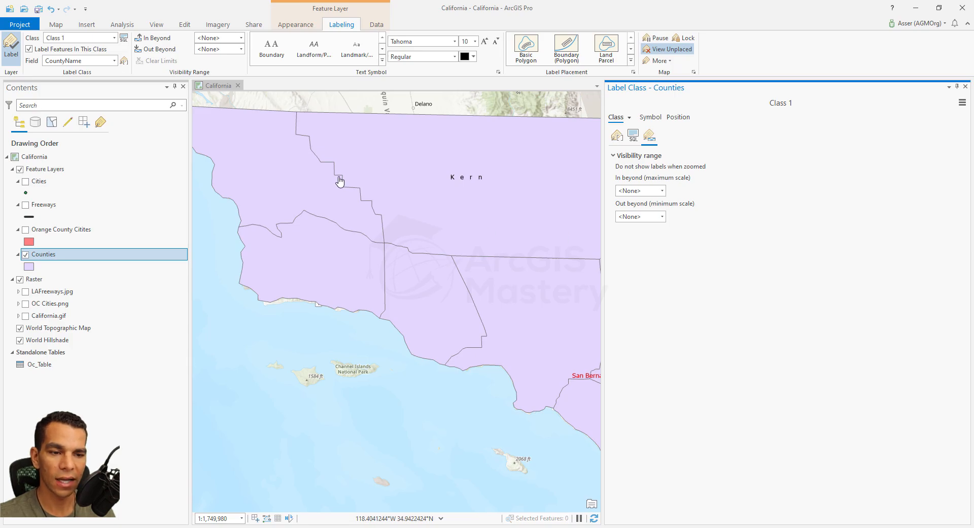
- Remove the Area clause from Class 1's label query and apply the change
scroll(341, 266, "down", 4)
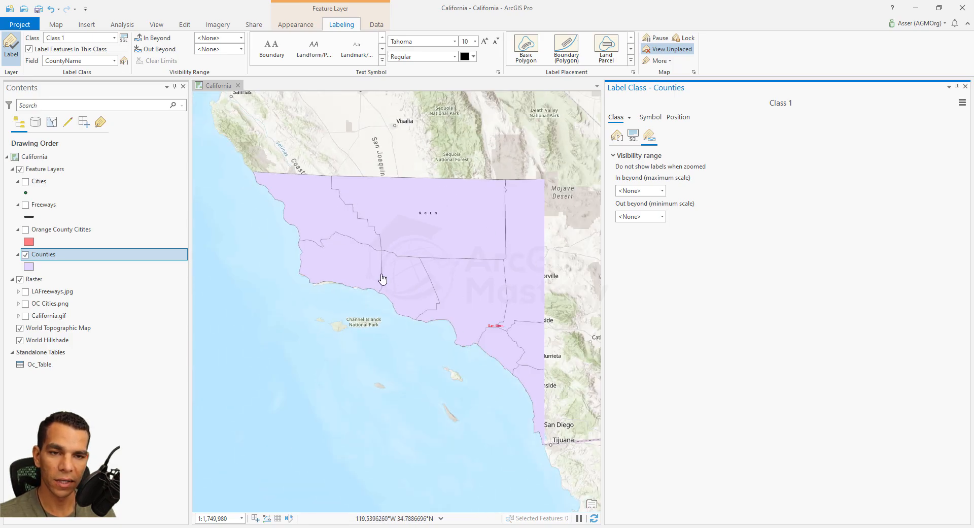
left_click(123, 37)
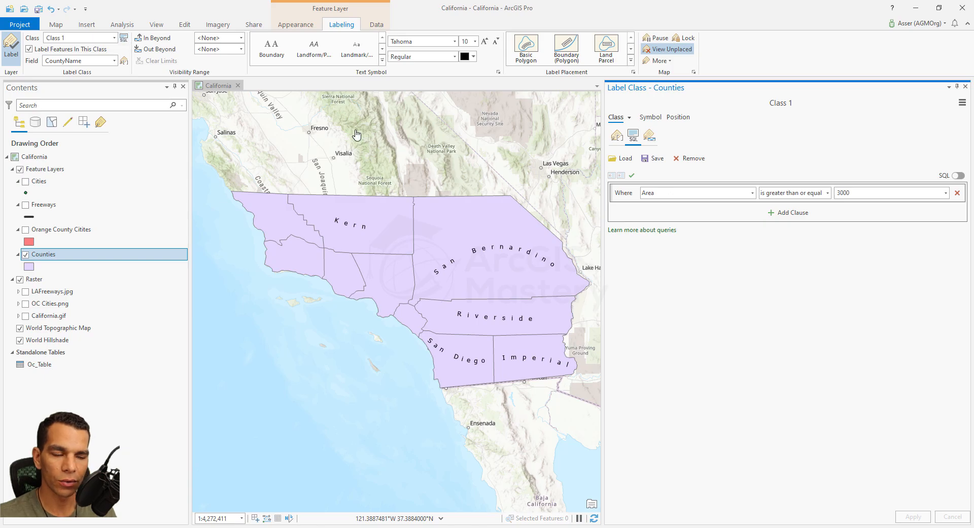
left_click(957, 193)
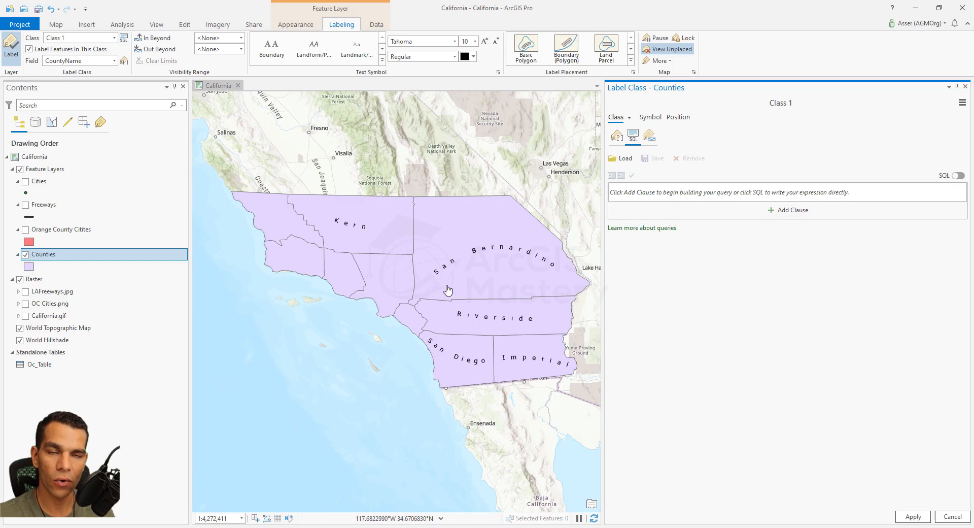
left_click(913, 518)
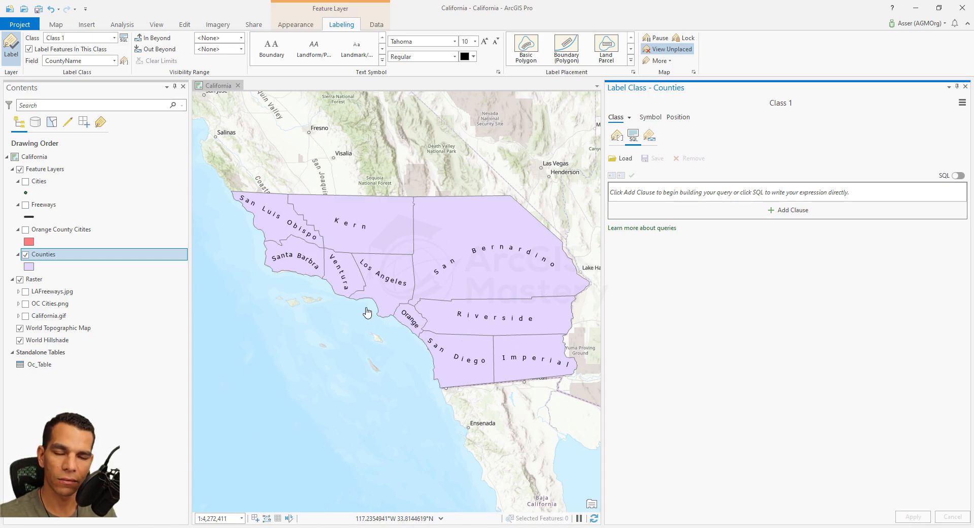
- Apply the Land Parcel label placement style to the Counties labels and close the label class settings
mouse_move(412, 264)
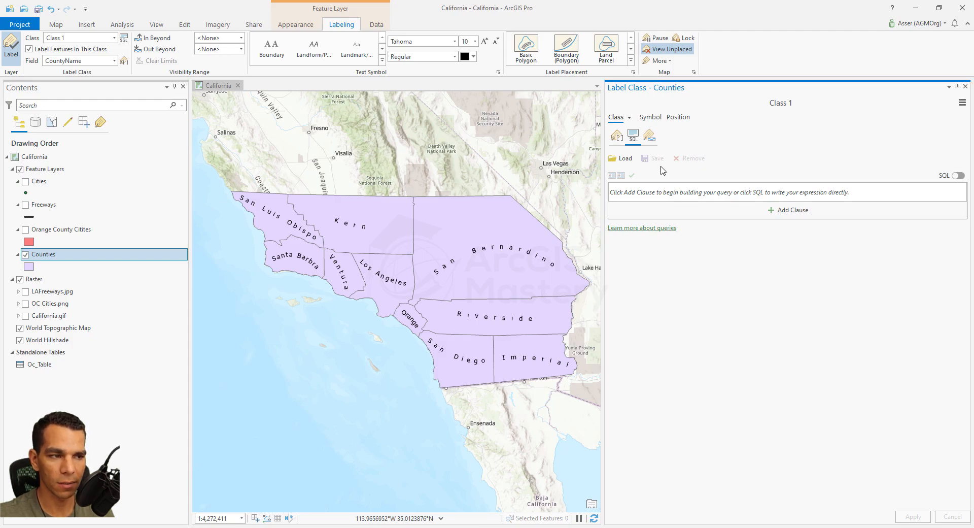
left_click(608, 50)
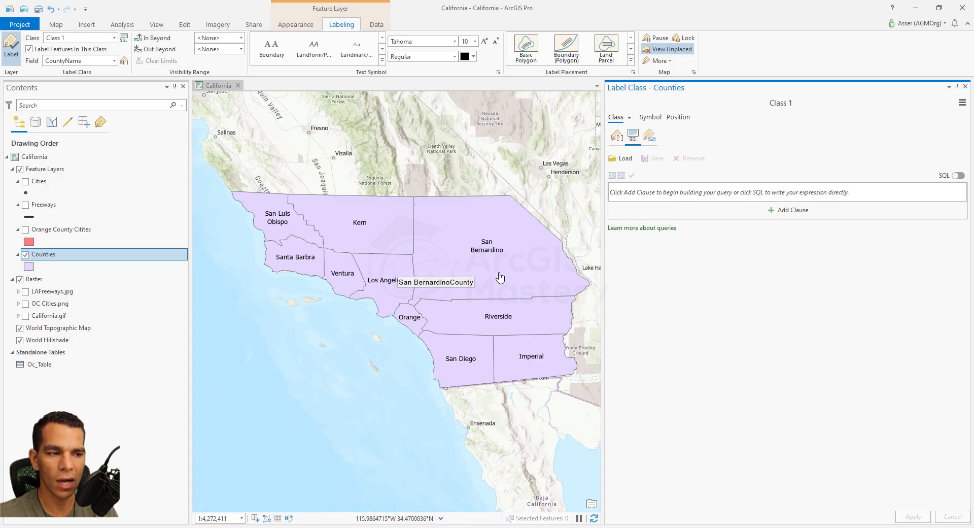
left_click(966, 86)
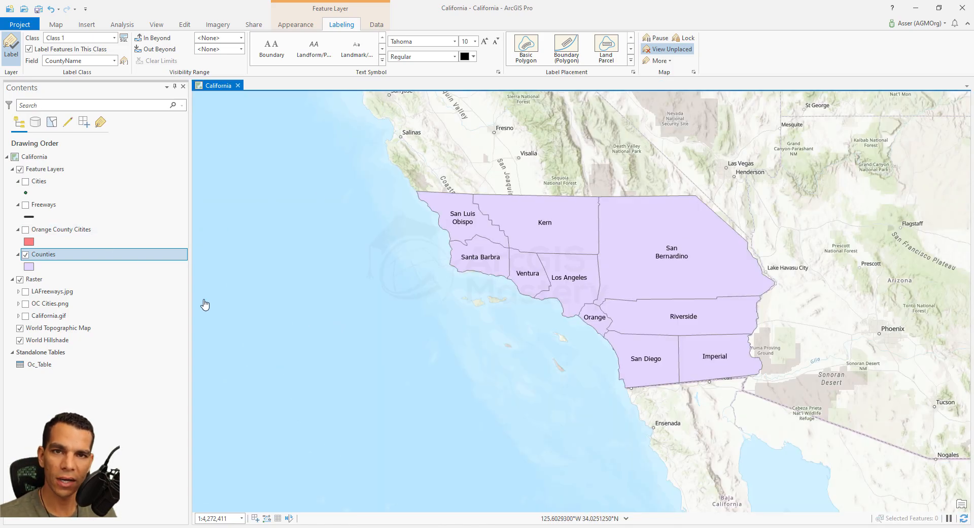
- Display the Freeways layer in place of Counties and turn on its labels
left_click(25, 205)
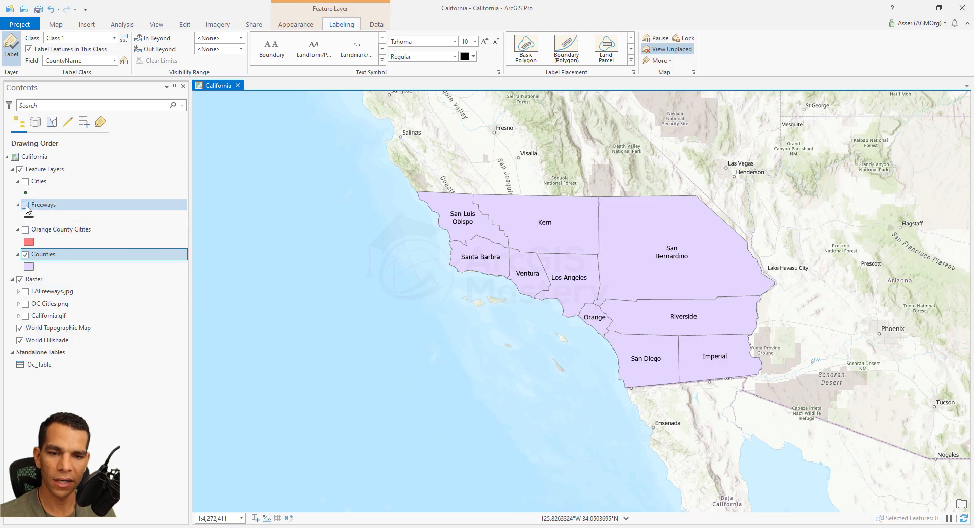
left_click(26, 254)
scroll(623, 350, "up", 3)
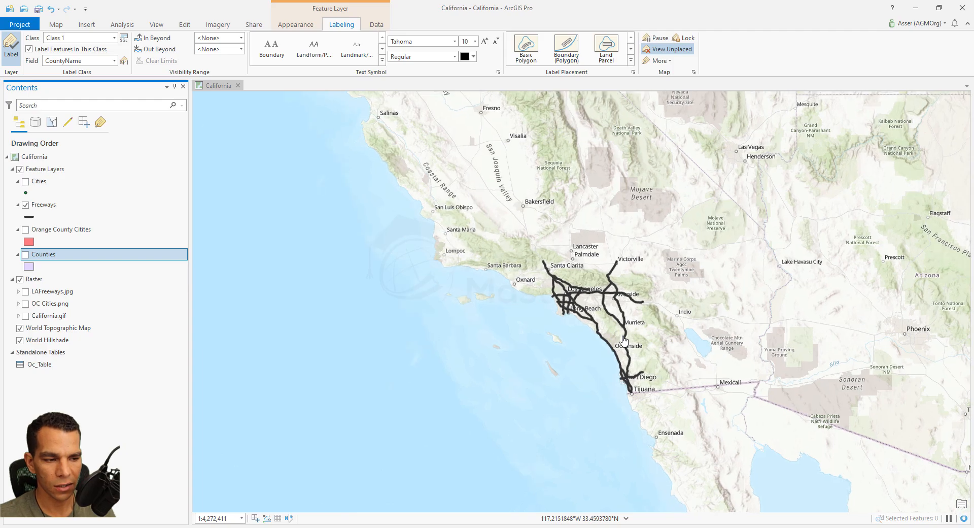
left_click(49, 205)
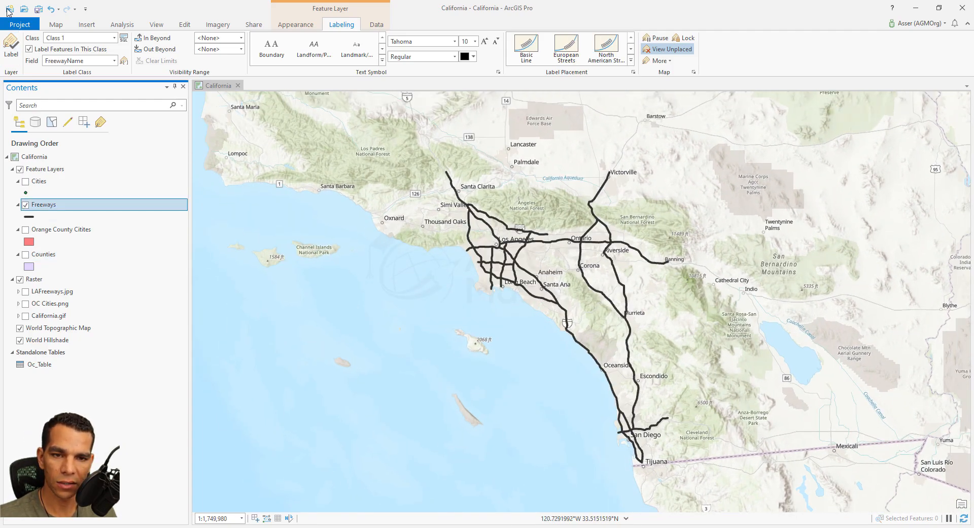
left_click(11, 45)
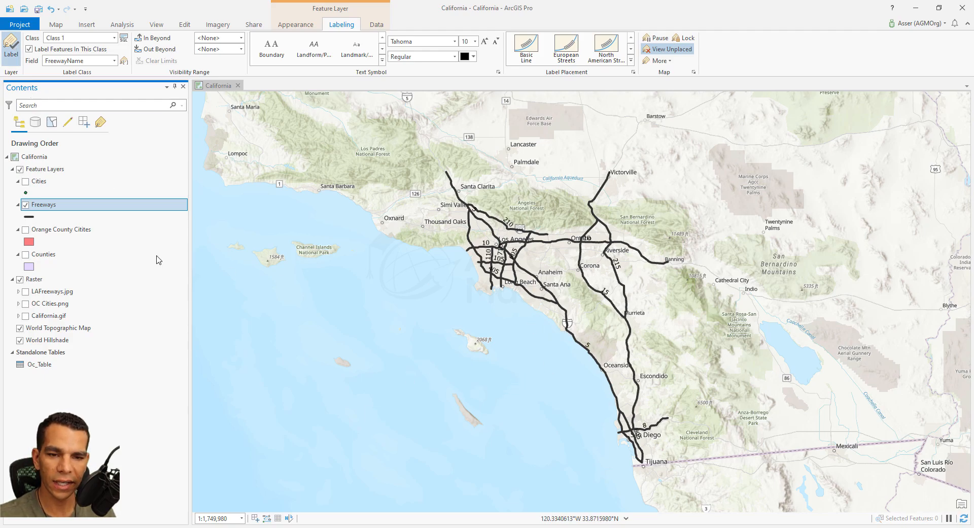
- Examine the fields and freeway names in the Freeways attribute table, and close the table
right_click(49, 204)
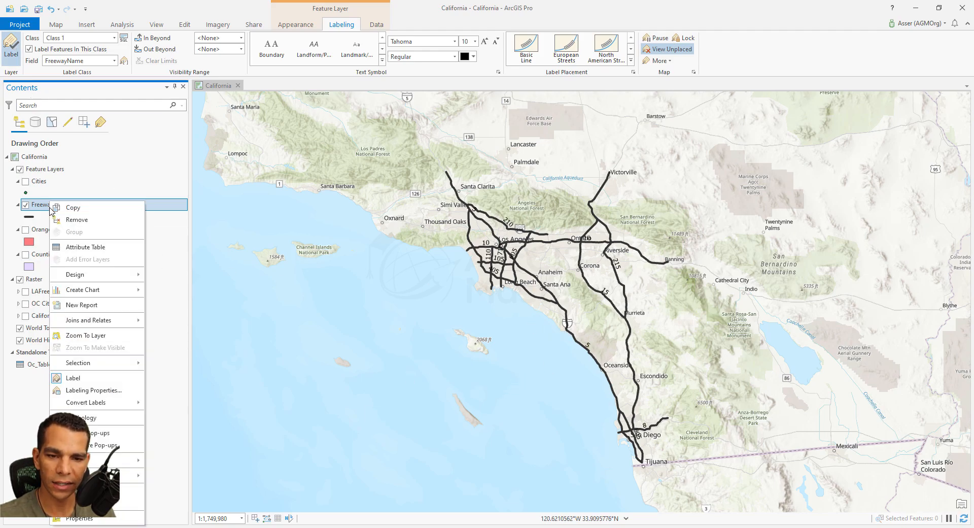
left_click(83, 247)
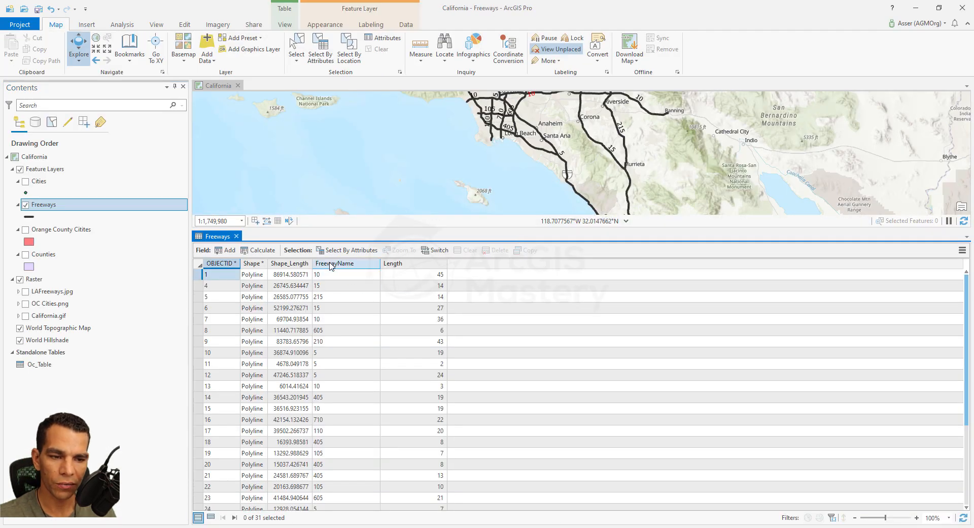
left_click(237, 237)
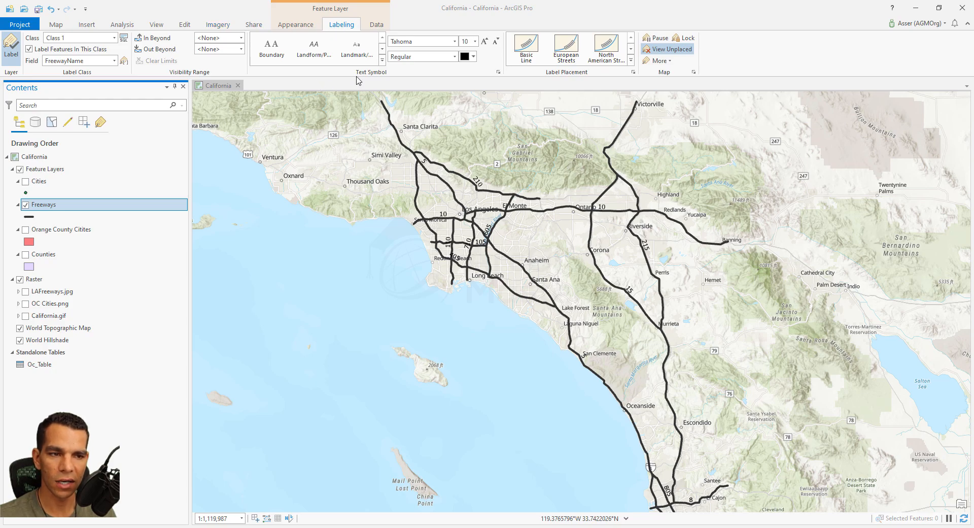
- Give the Freeways labels the Shield 1 text symbol and the Shield line placement style
left_click(383, 60)
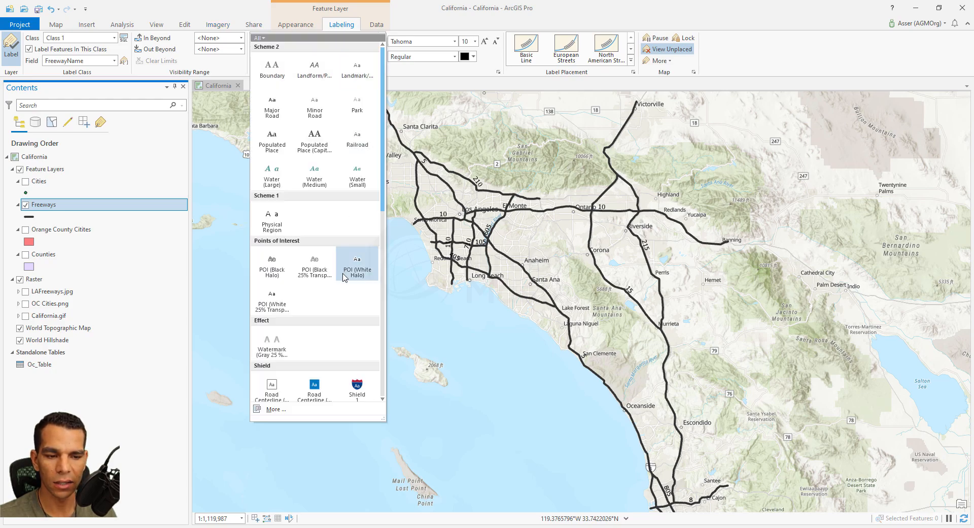
scroll(341, 278, "down", 3)
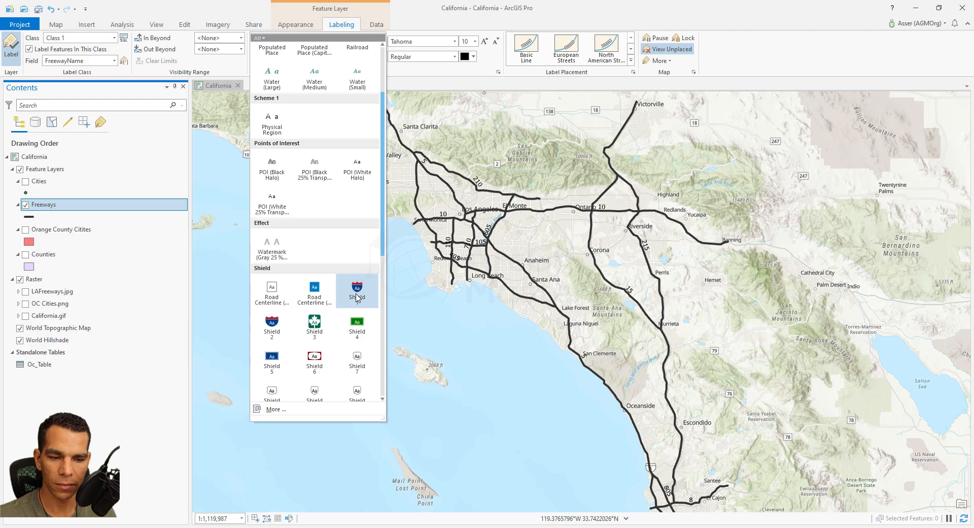
left_click(358, 298)
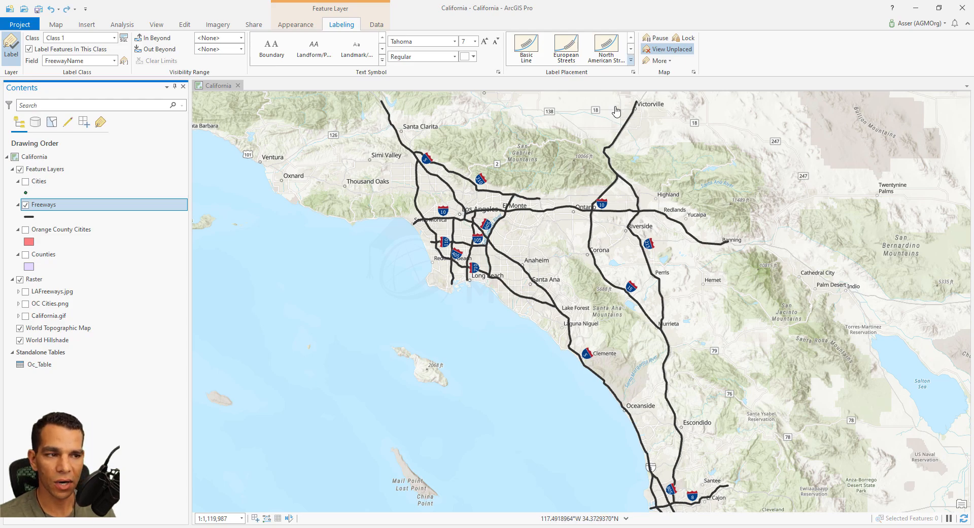
left_click(632, 61)
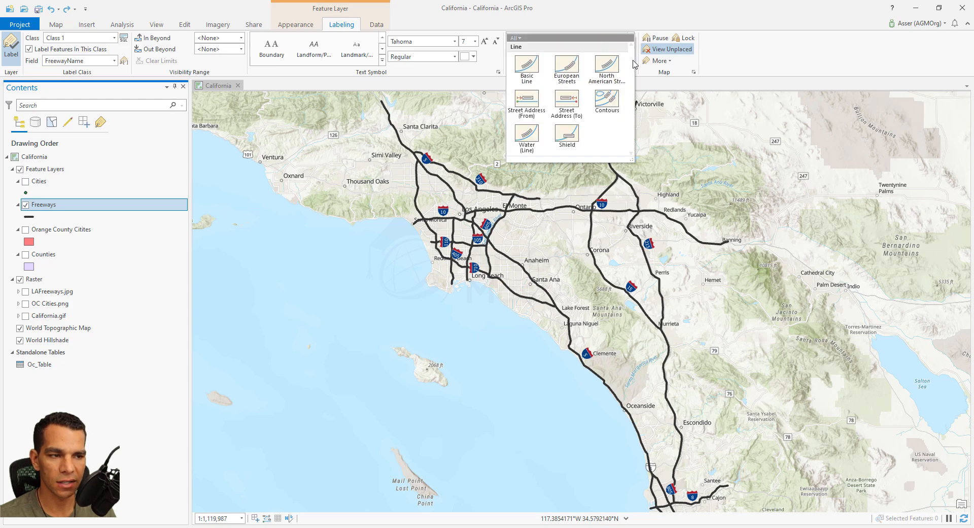
left_click(575, 140)
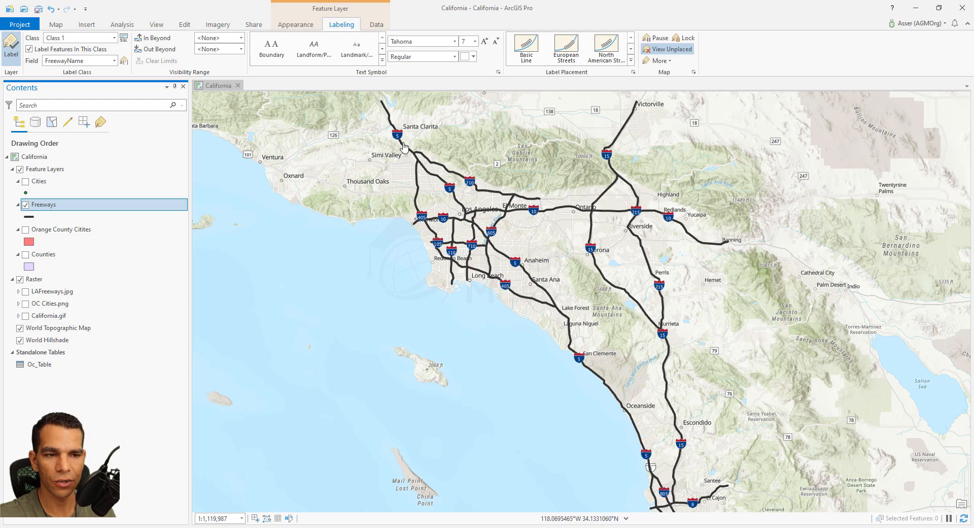
- Try a much larger font size for the freeway shield labels
left_click(475, 41)
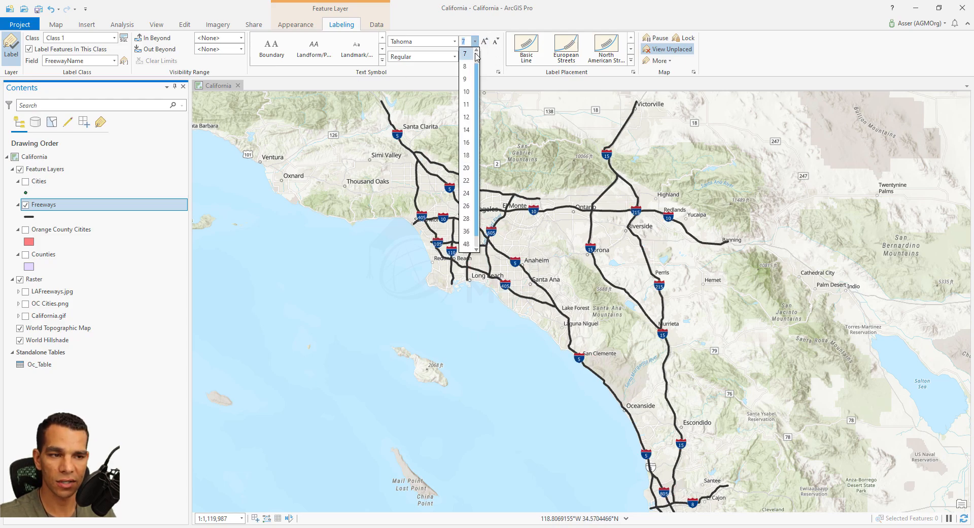
key("Down")
key("Down")
key("Down")
key("Down")
key("Down")
key("Down")
key("Down")
key("Down")
key("Down")
key("Down")
key("Down")
key("Down")
key("Return")
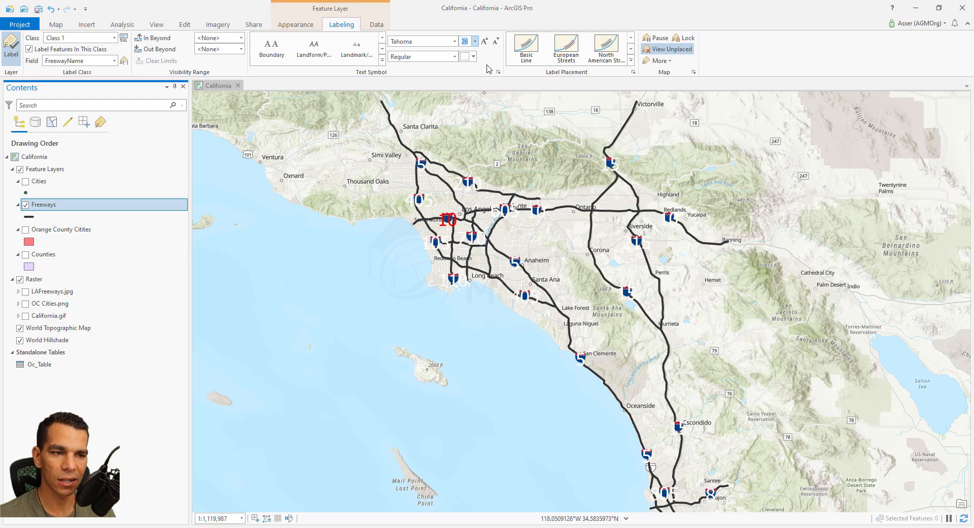
- Set the font size of the freeway shield labels to 8
left_click(475, 41)
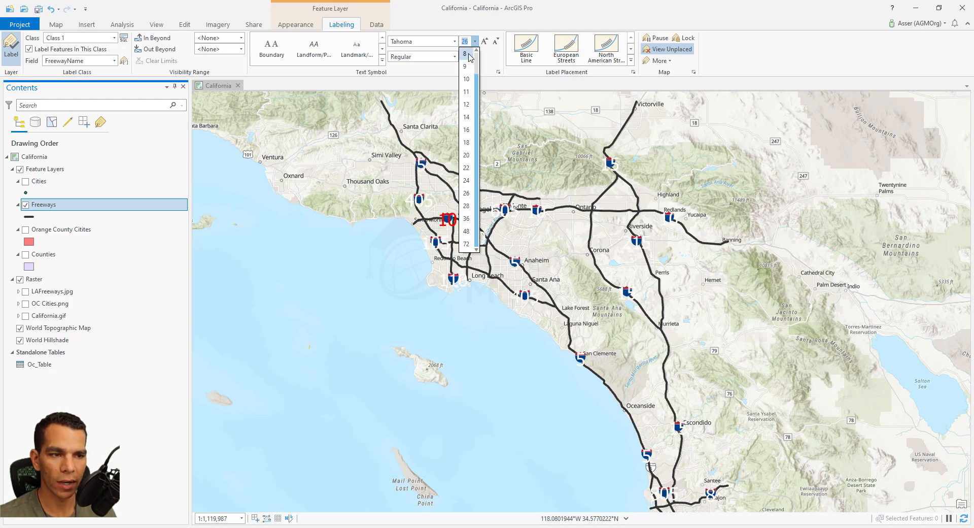
left_click(465, 54)
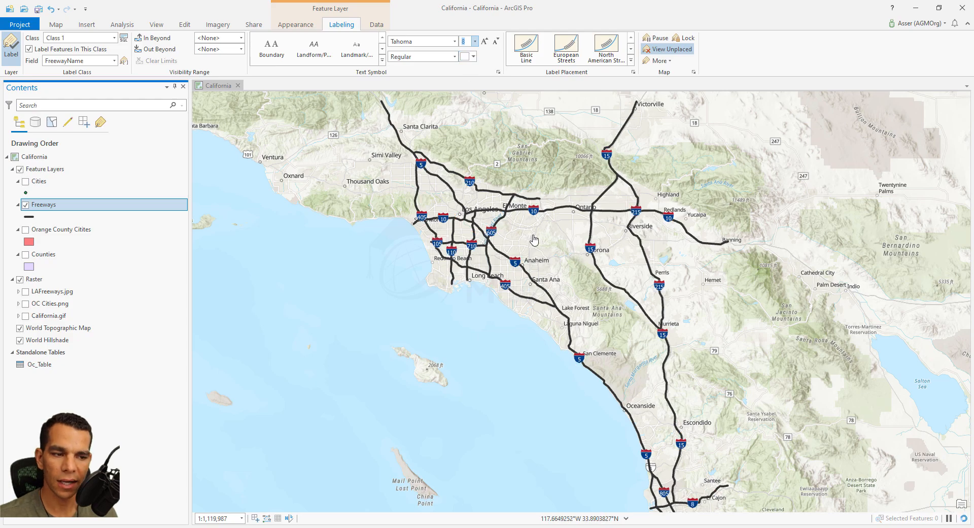
scroll(532, 210, "up", 4)
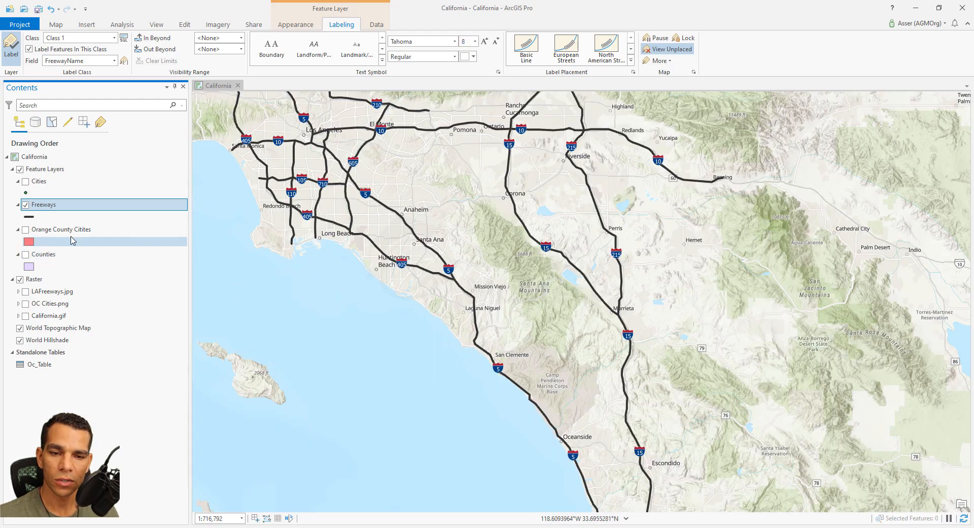
- Display the Cities layer with labels instead of Freeways, and turn off the World Topographic Map basemap
left_click(25, 205)
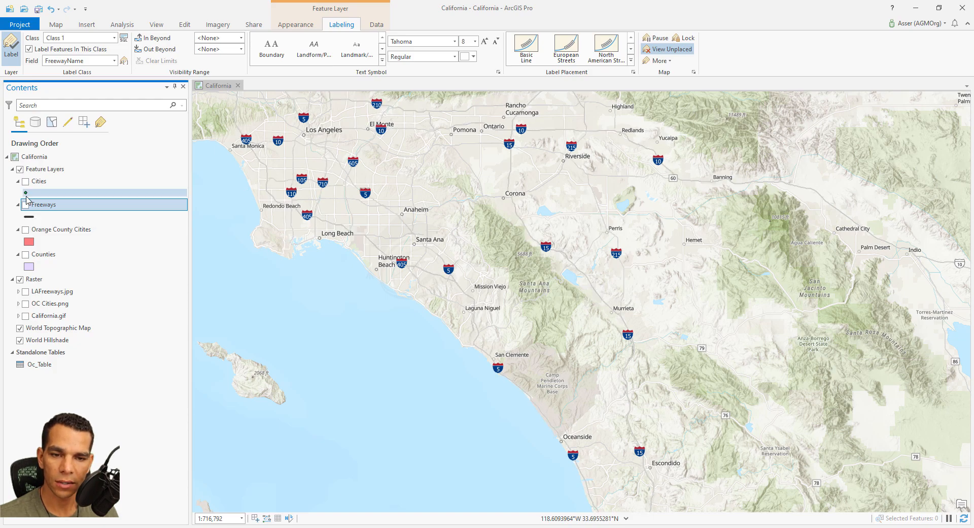
left_click(26, 181)
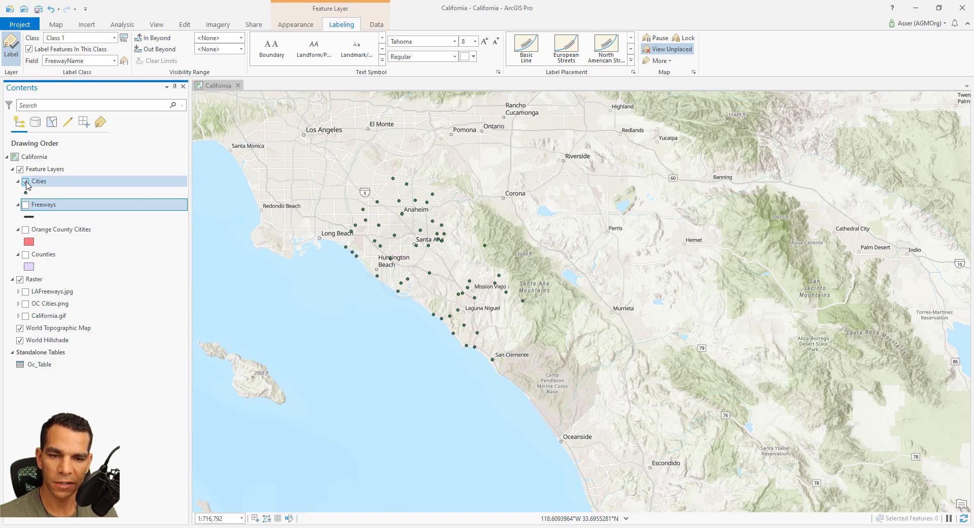
scroll(412, 256, "up", 2)
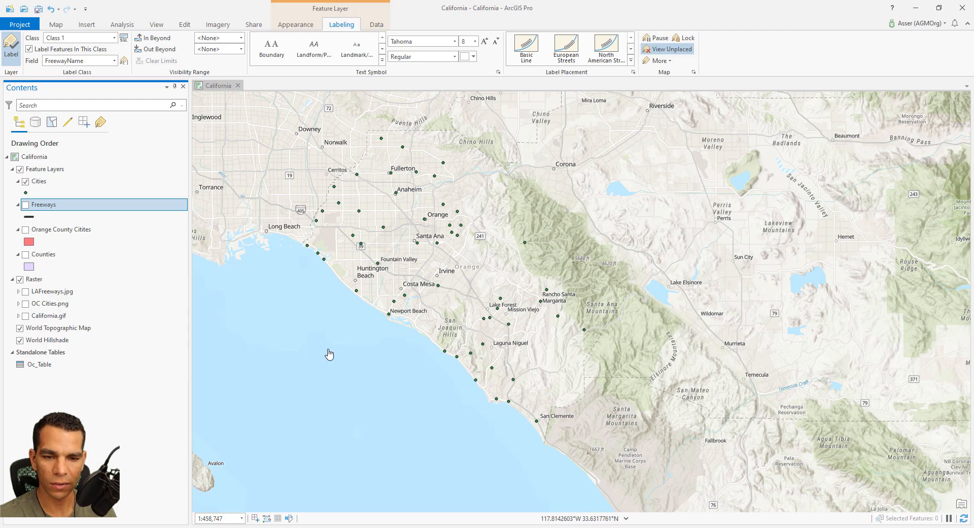
left_click(20, 328)
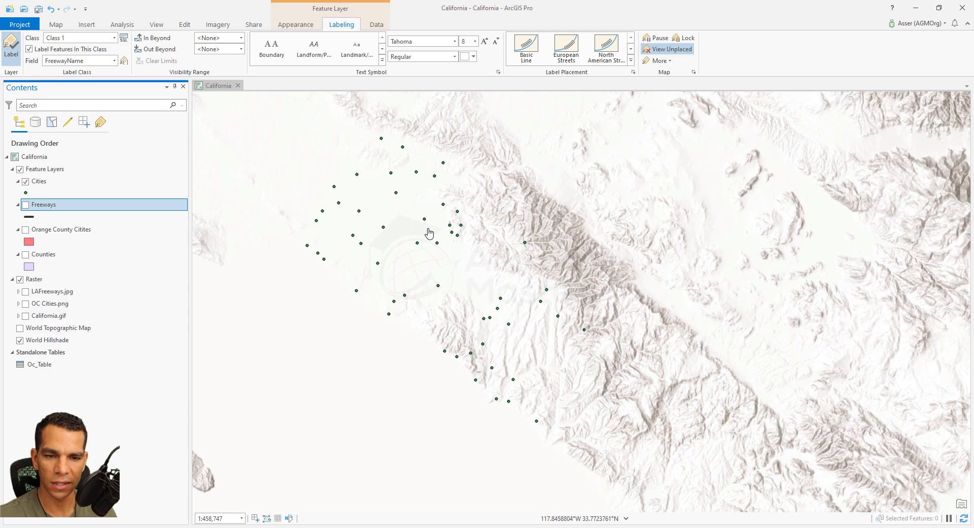
left_click(43, 184)
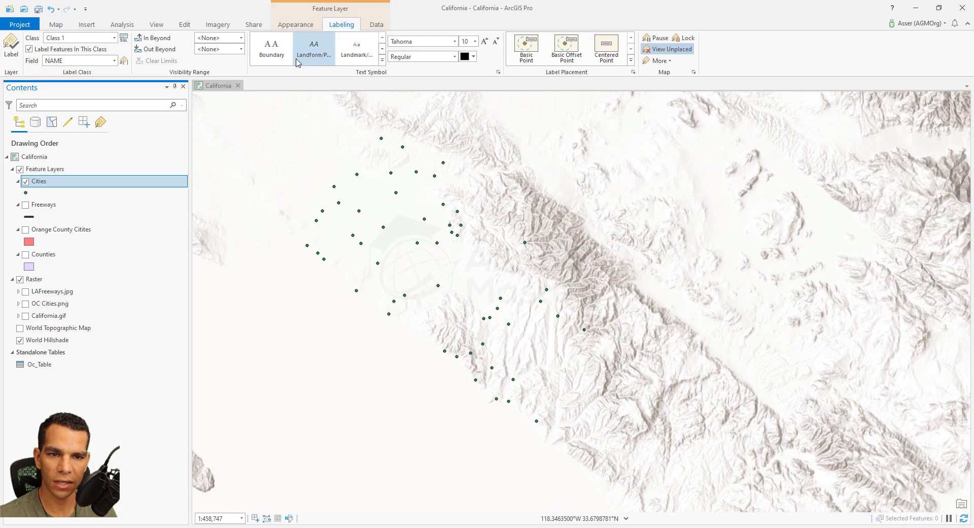
left_click(12, 50)
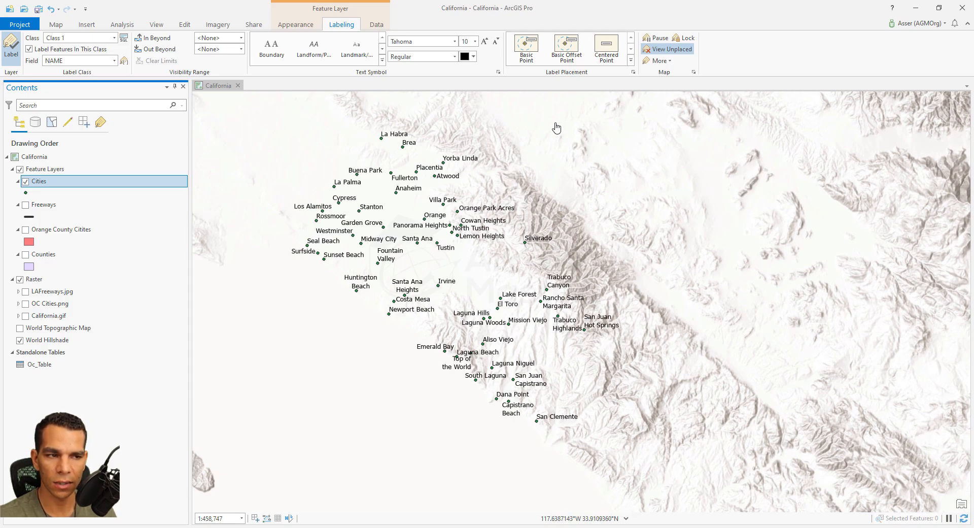
- Try the Centered Point placement style on the Cities labels and apply the Basic Point style instead
left_click(630, 61)
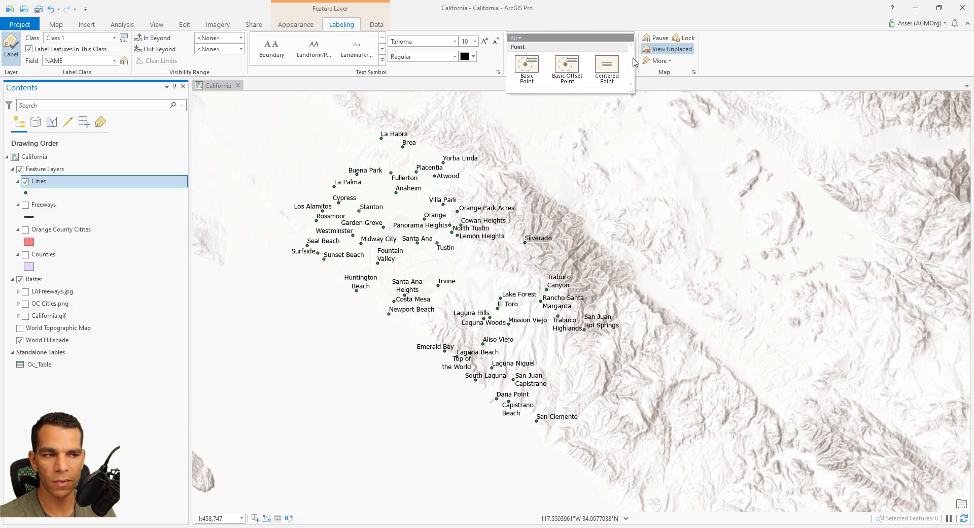
left_click(609, 72)
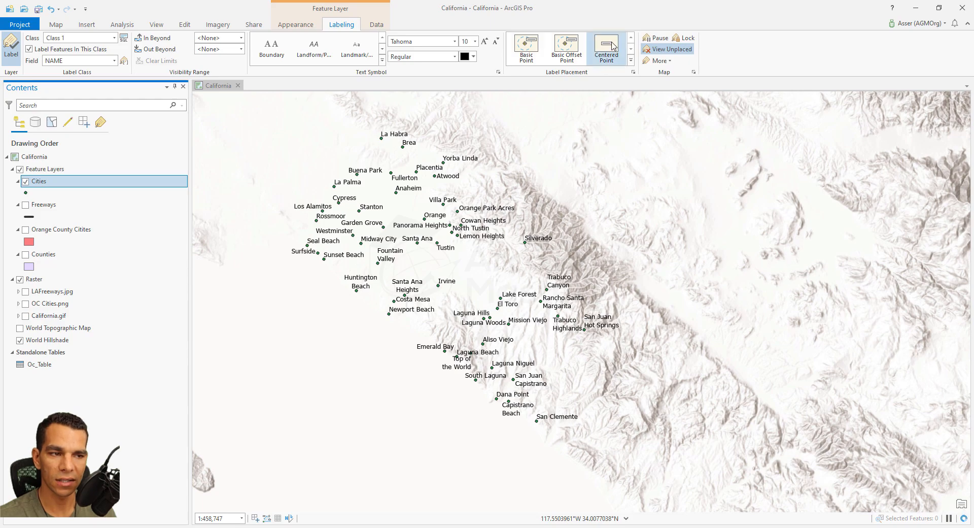
left_click(526, 46)
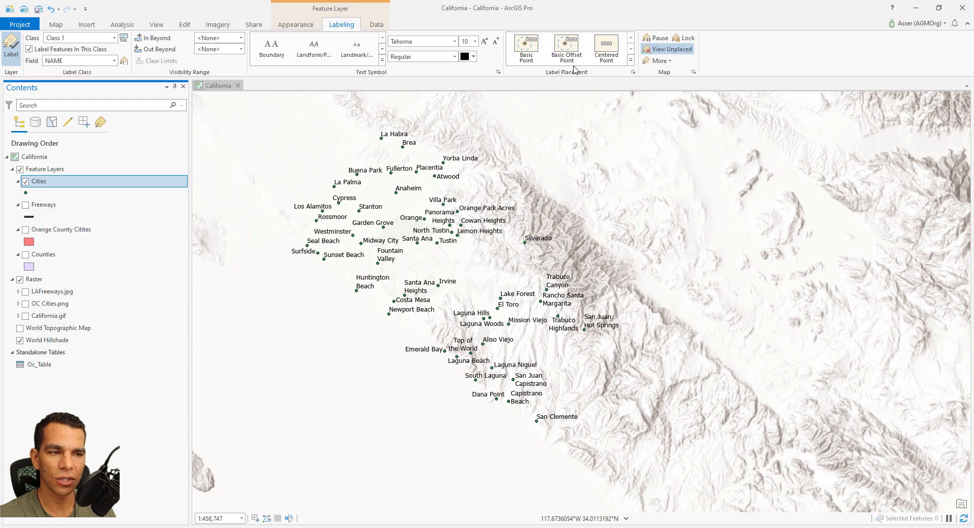
- Open the labeling properties of the Cities layer and show the placement, orientation and rotation settings for label position
right_click(39, 187)
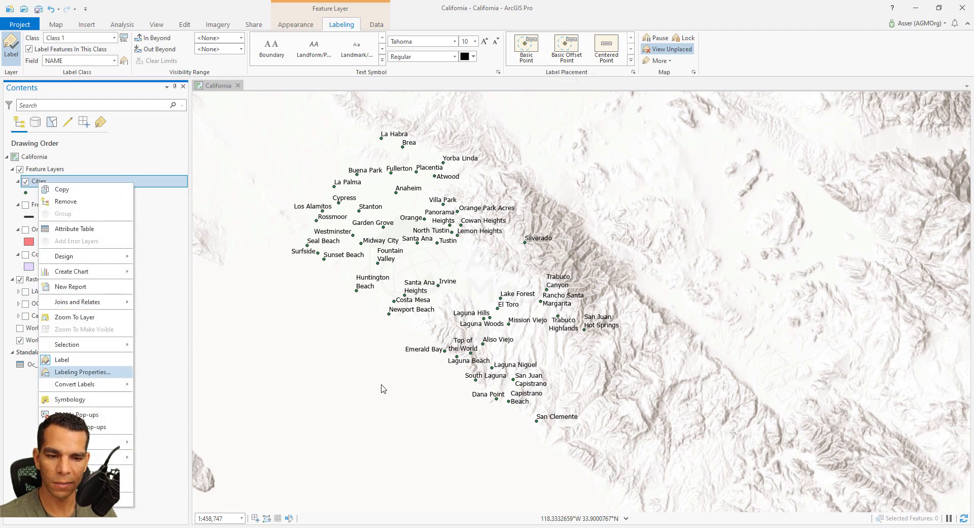
left_click(82, 372)
left_click_drag(475, 214, 537, 211)
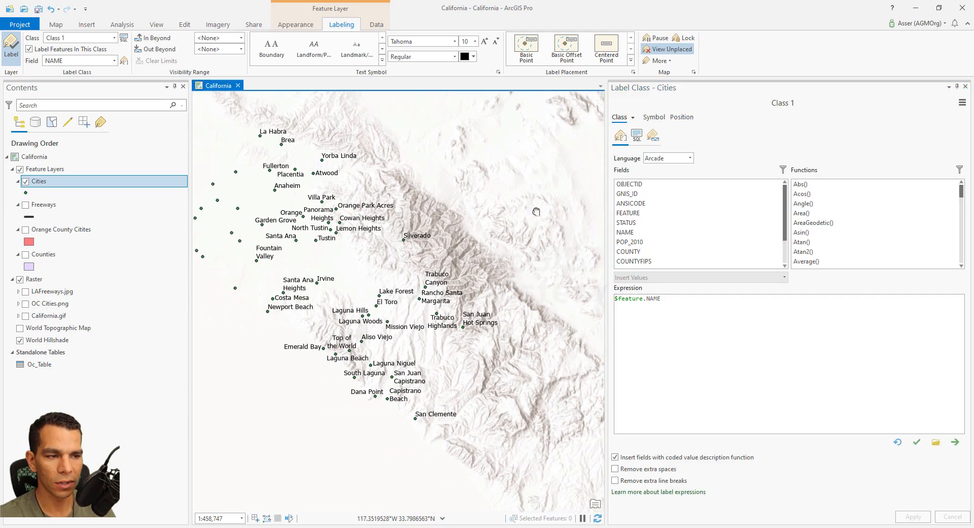
left_click(683, 118)
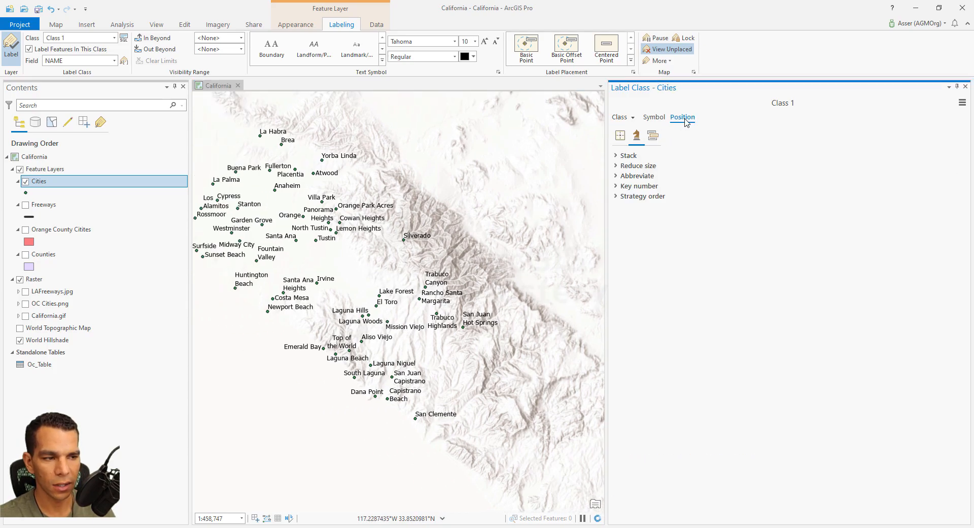
left_click(620, 135)
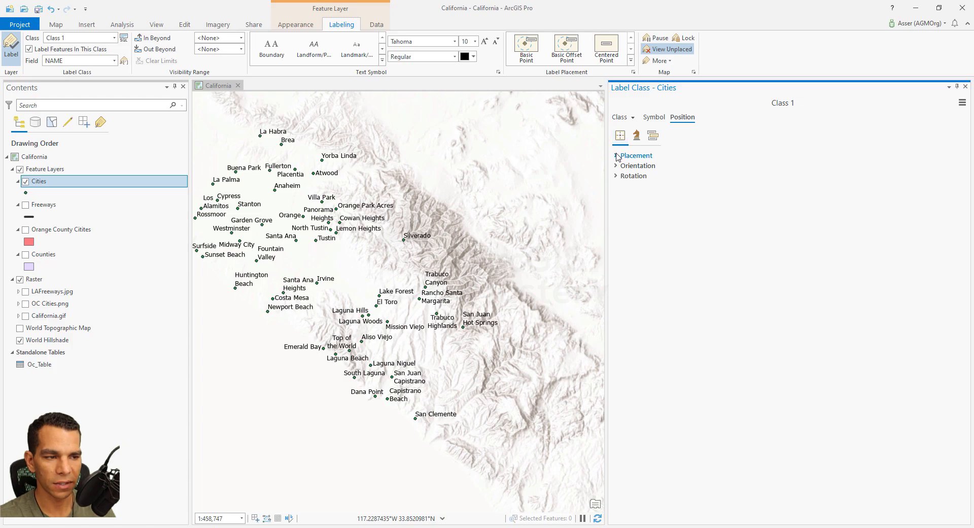
left_click(617, 156)
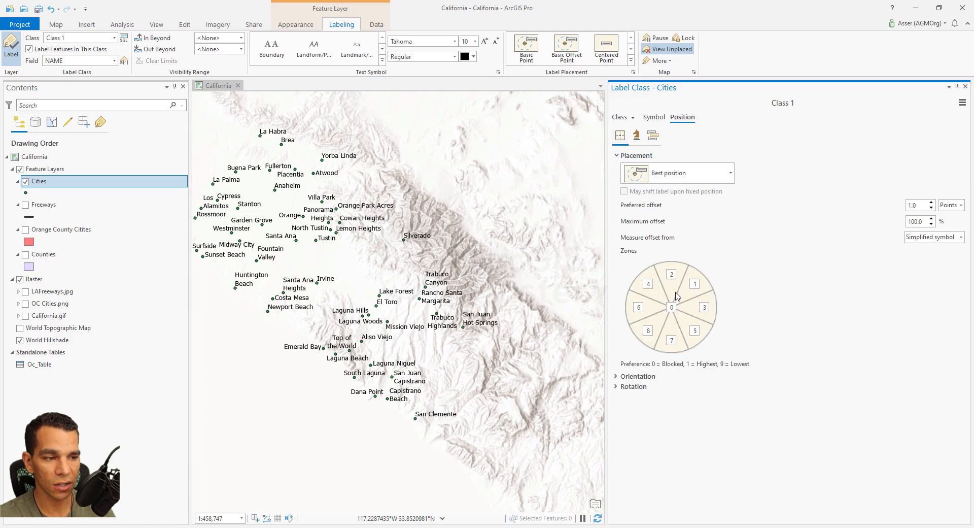
left_click(619, 381)
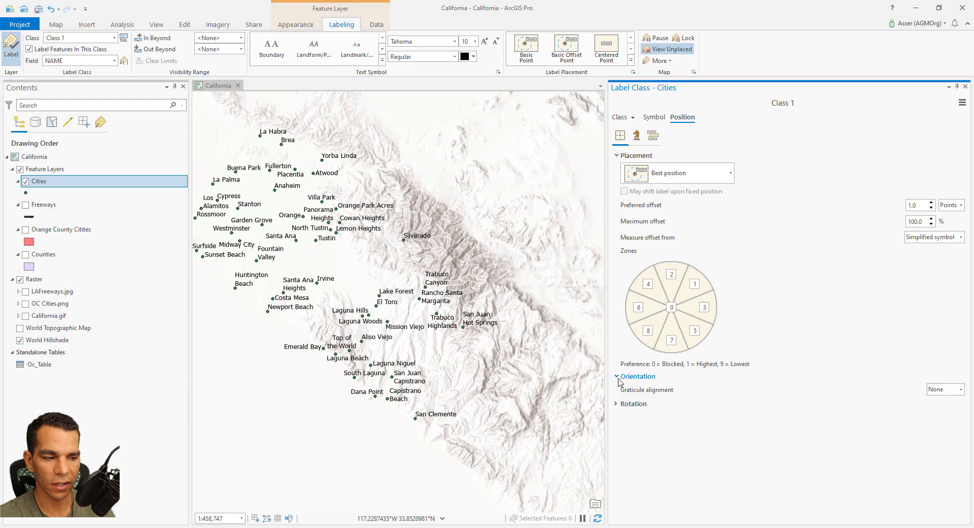
left_click(629, 404)
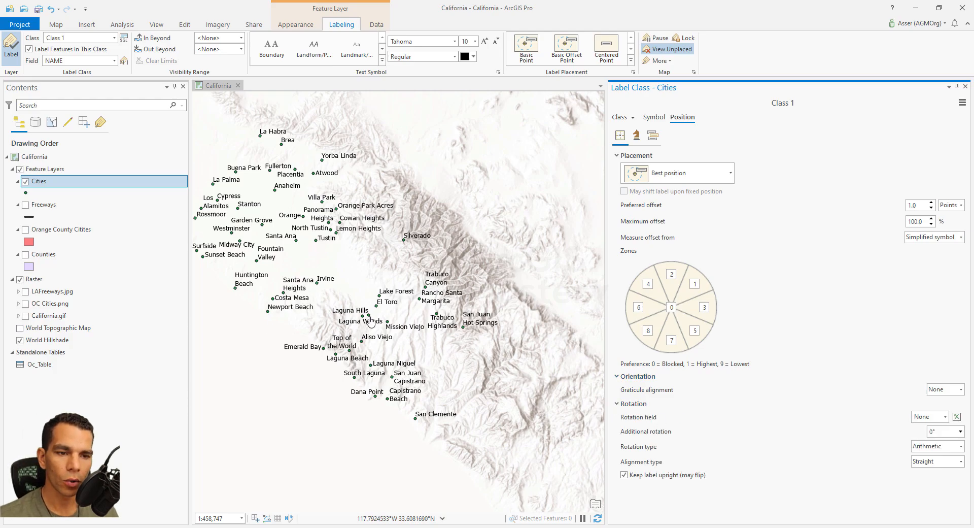
- Try an additional rotation of -90° on the city labels and reset it to 0°
left_click(960, 432)
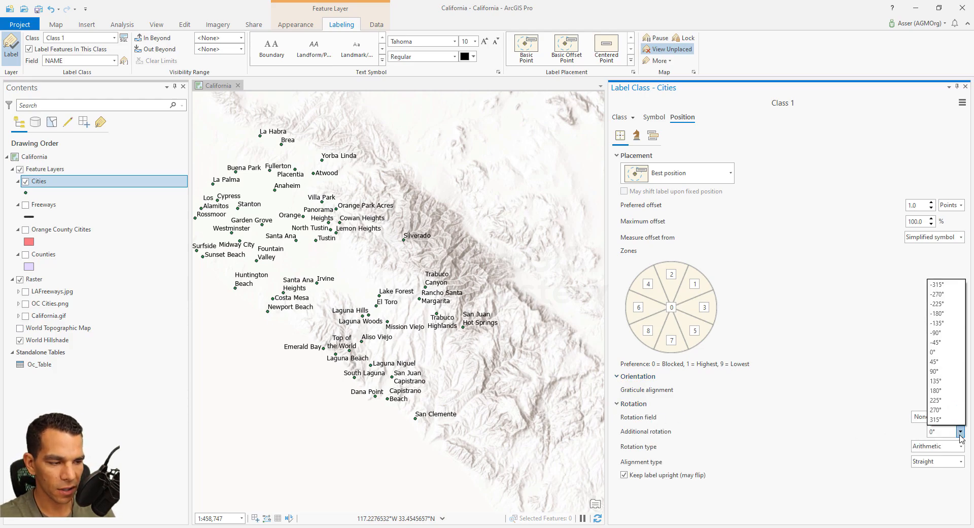
left_click(947, 333)
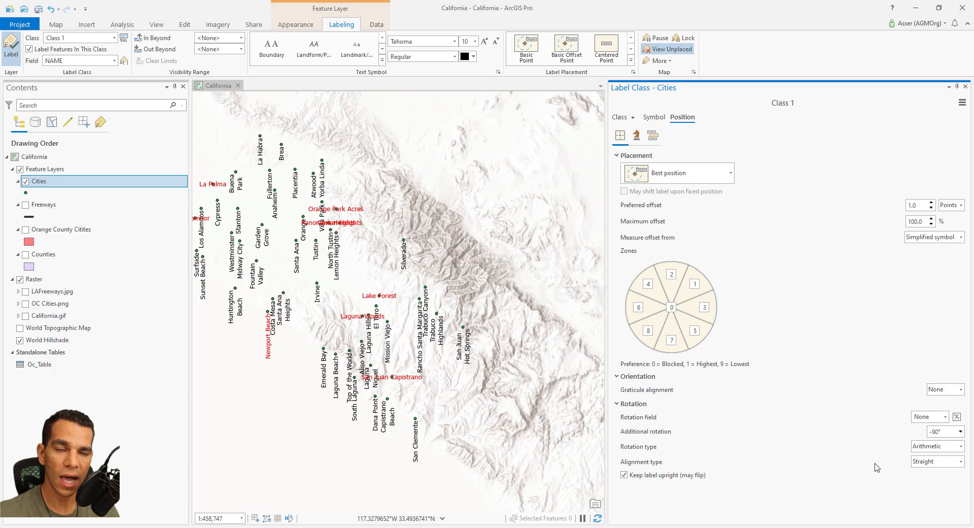
left_click(960, 431)
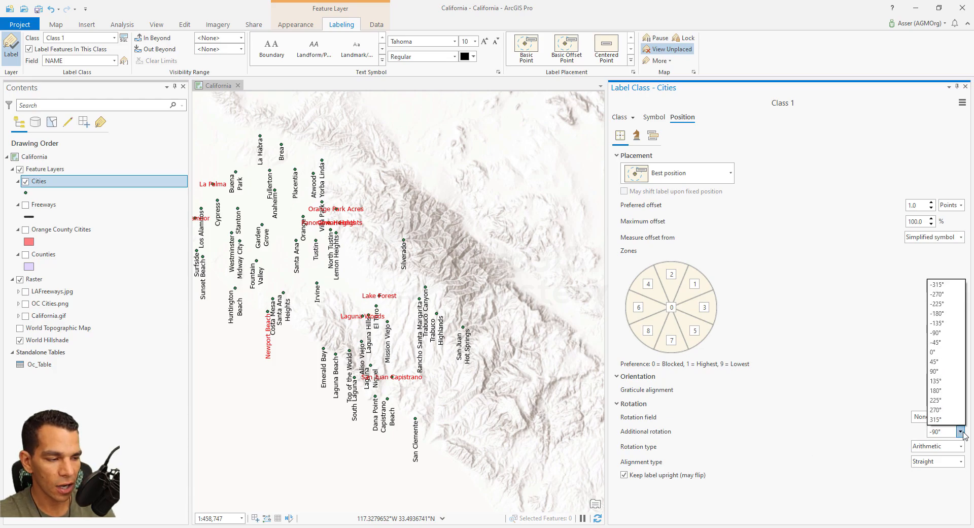
left_click(943, 361)
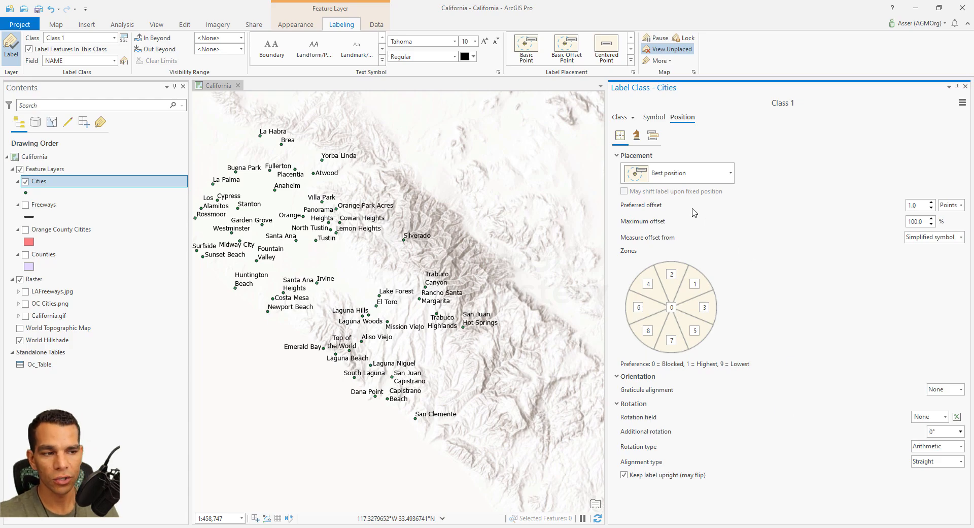
- Show the fitting strategy options for the city labels and briefly view the OC Cities.png raster beneath them
left_click(637, 135)
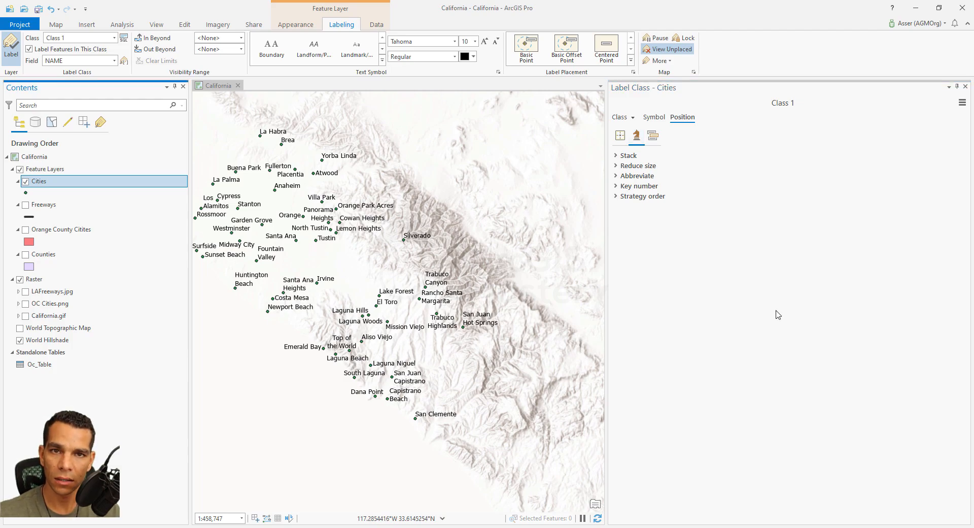
left_click(25, 304)
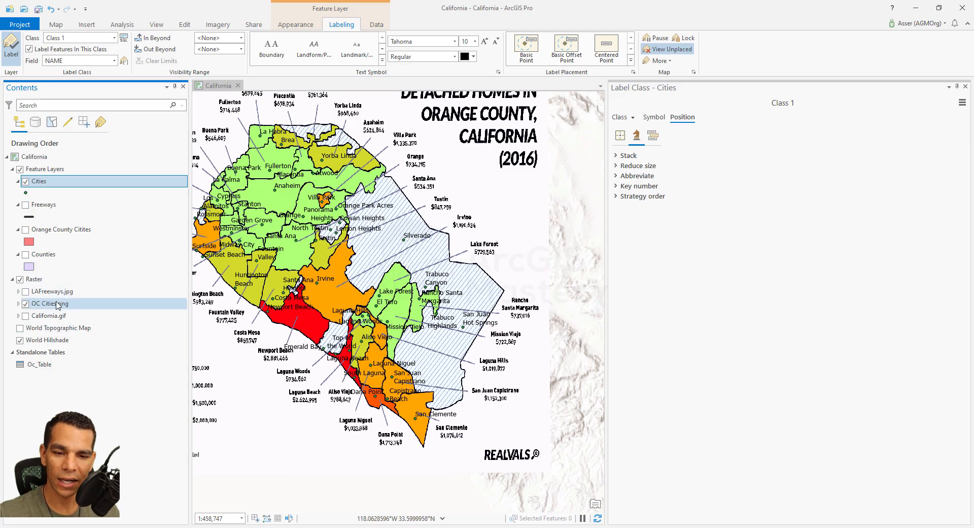
left_click(25, 304)
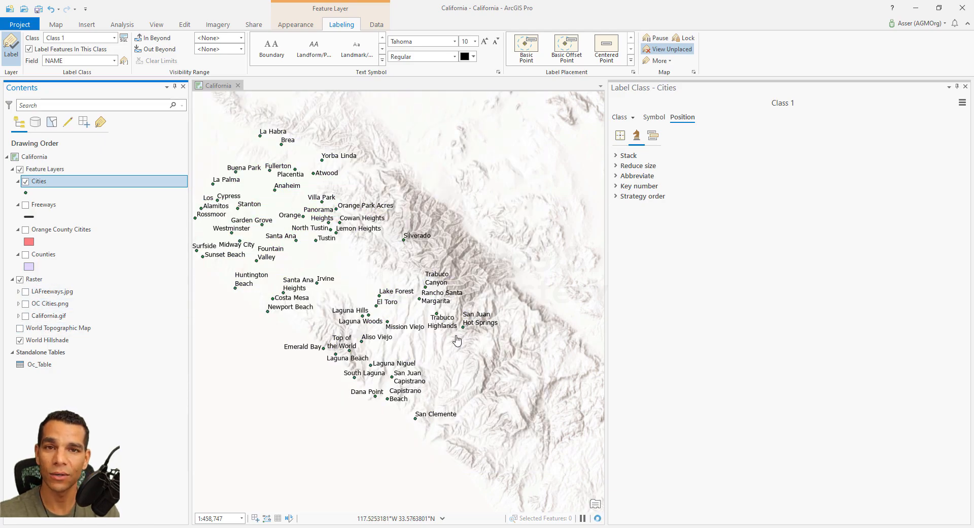